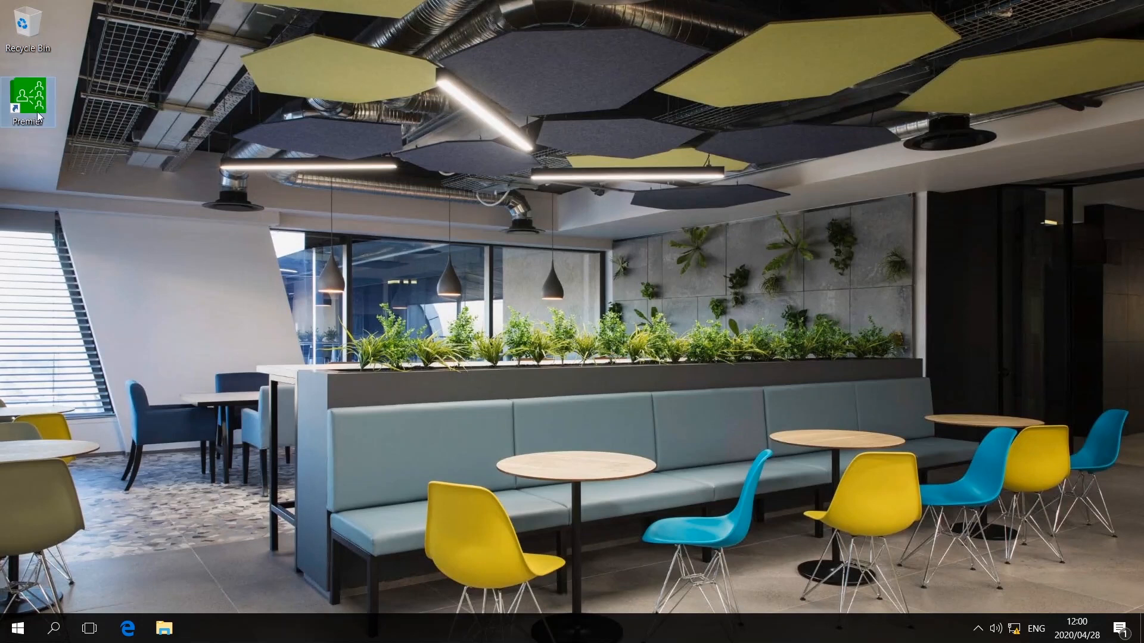
# - Go from the Premier shortcut's file location into its ODBC folder on Local Disk (C:)
pyautogui.rightClick(32, 101)
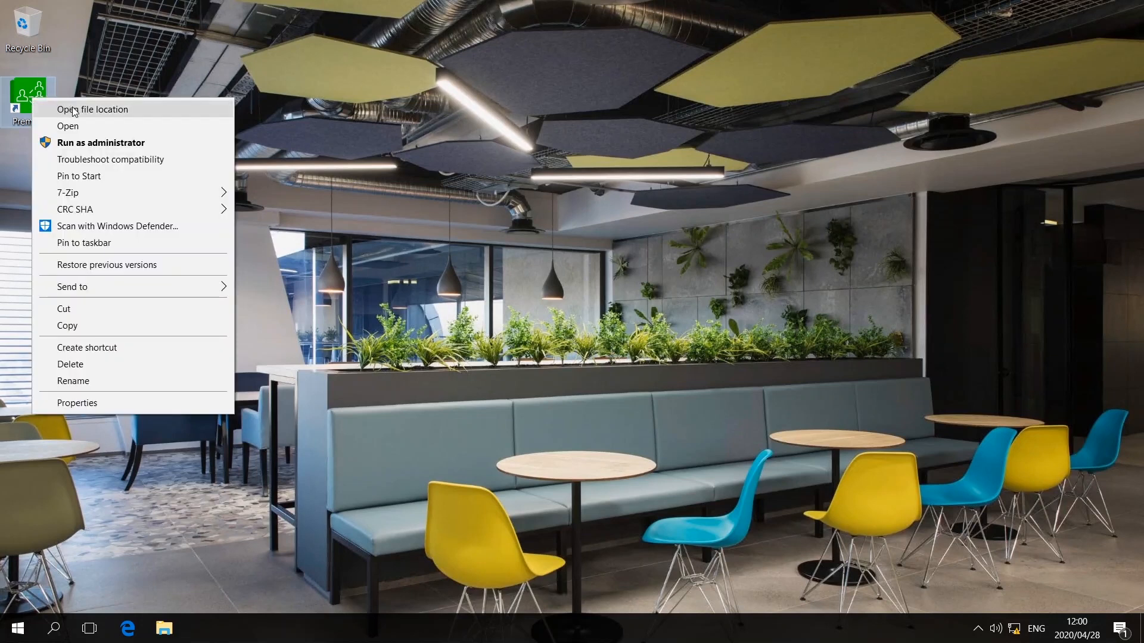
pyautogui.click(135, 112)
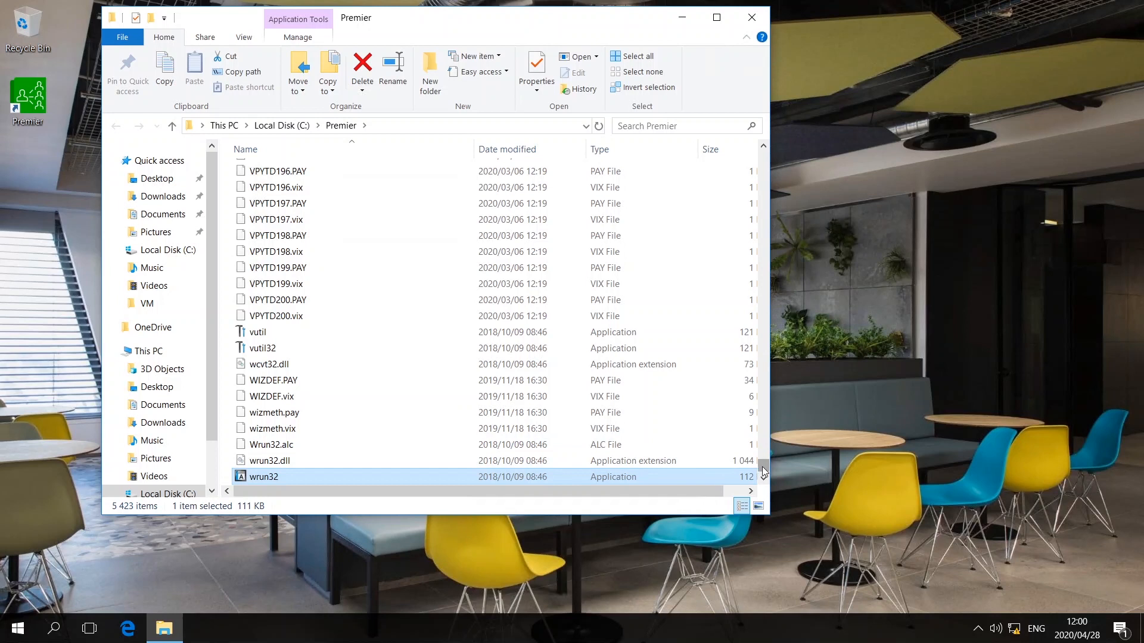
pyautogui.moveTo(764, 471); pyautogui.dragTo(765, 156)
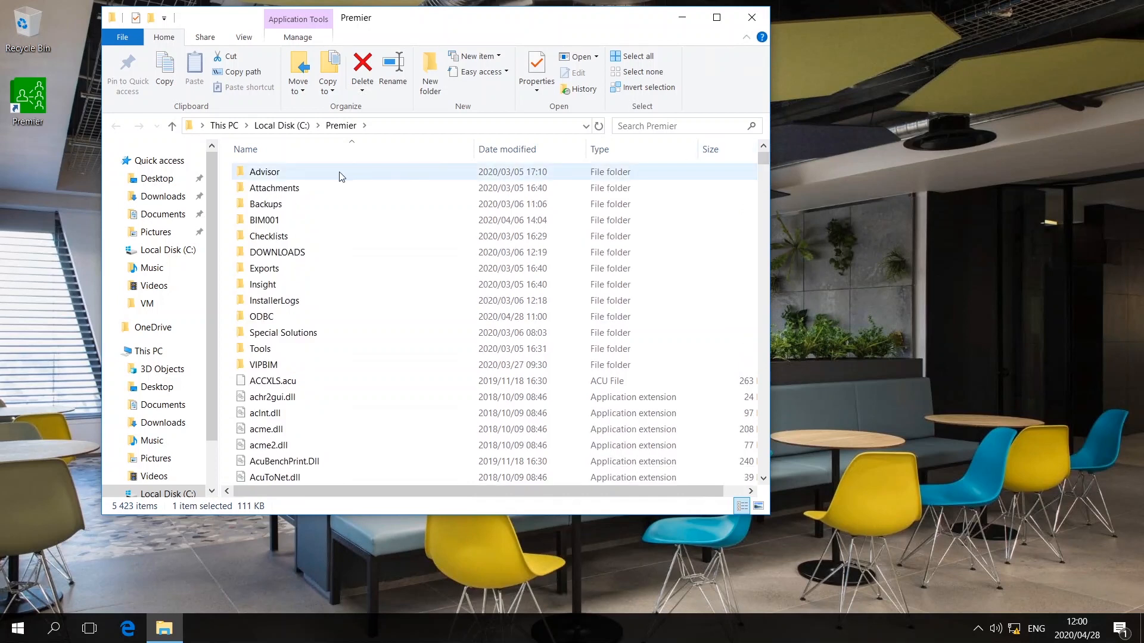
pyautogui.click(267, 318)
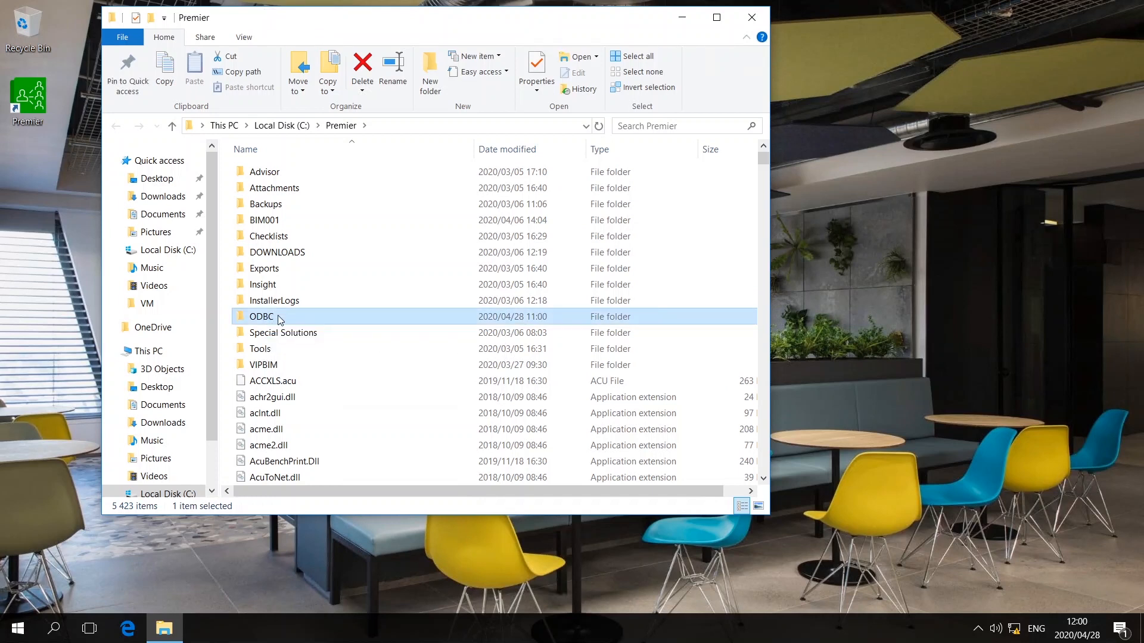
pyautogui.moveTo(280, 319)
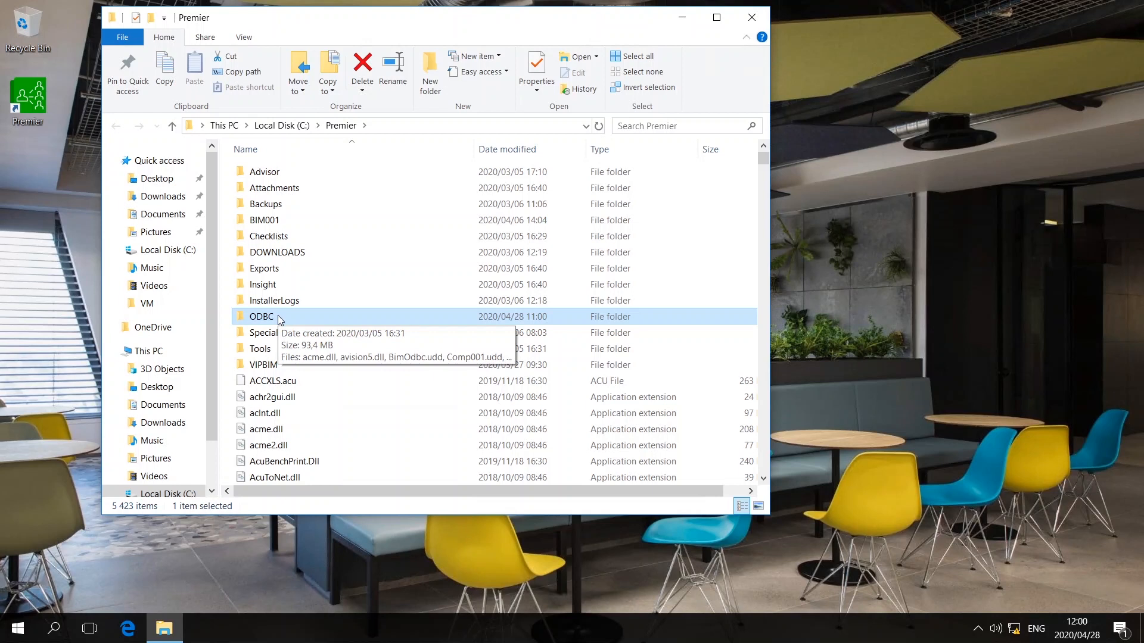
pyautogui.rightClick(280, 320)
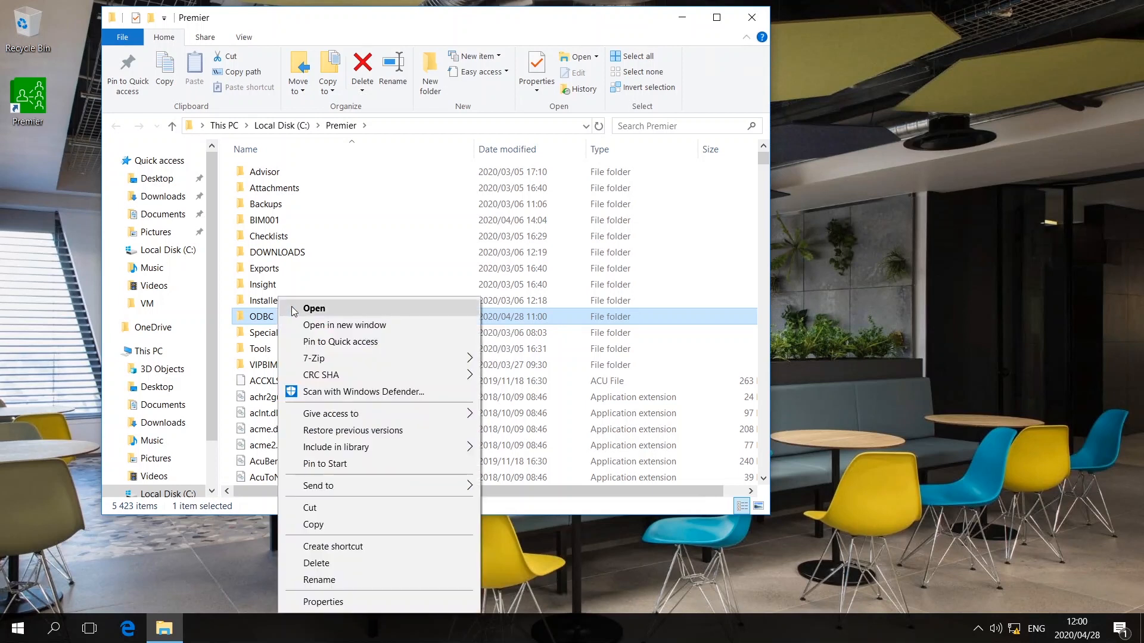
pyautogui.click(293, 309)
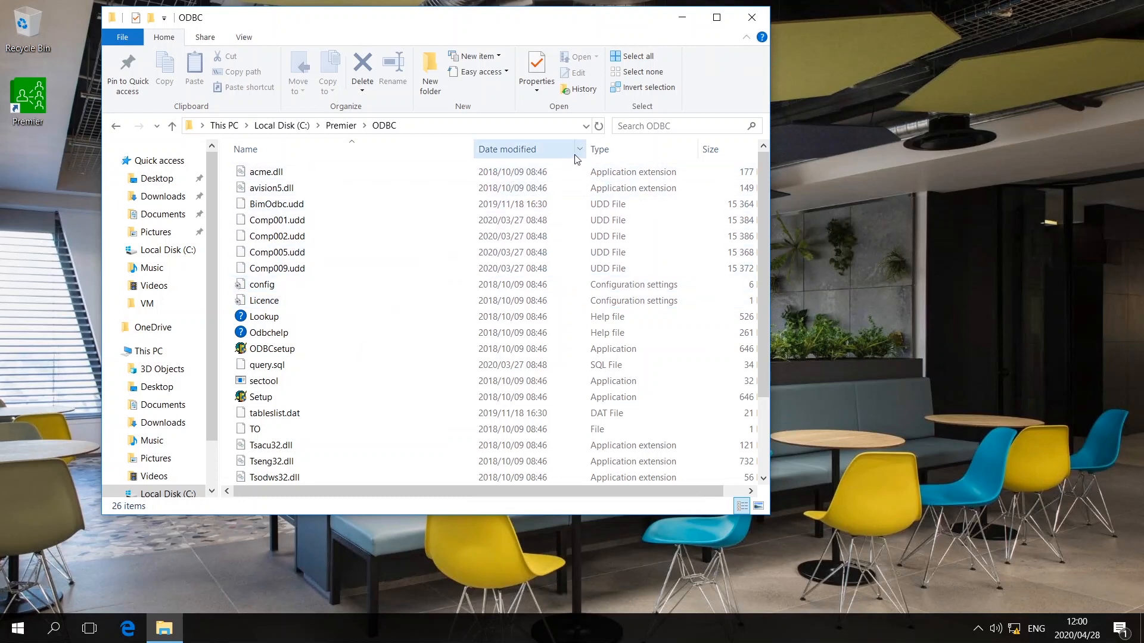
# - Sort ODBC by type, copy the eight DLLs acme.dll through Usrfnc32.dll, and minimize the window
pyautogui.click(618, 156)
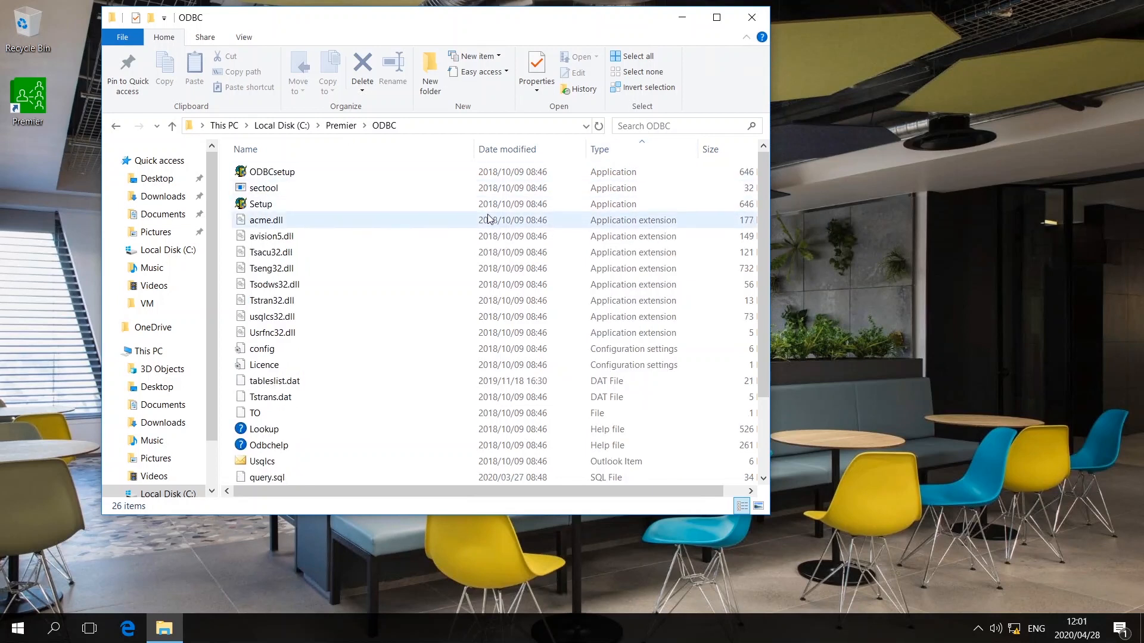
pyautogui.click(271, 223)
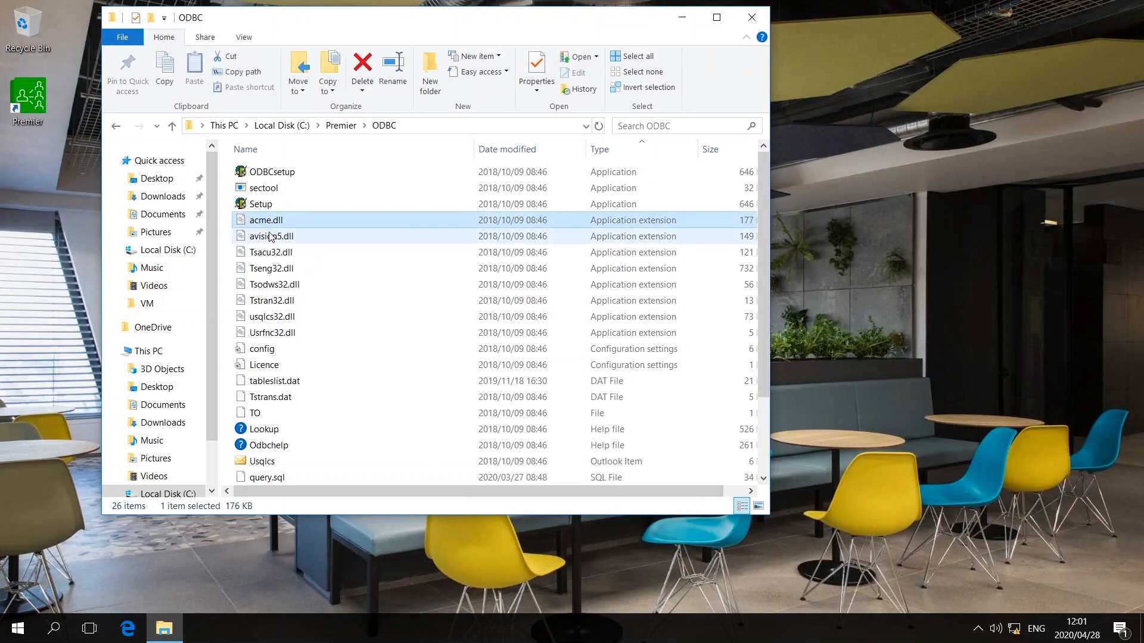
pyautogui.keyDown('shift'); pyautogui.click(279, 333); pyautogui.keyUp('shift')
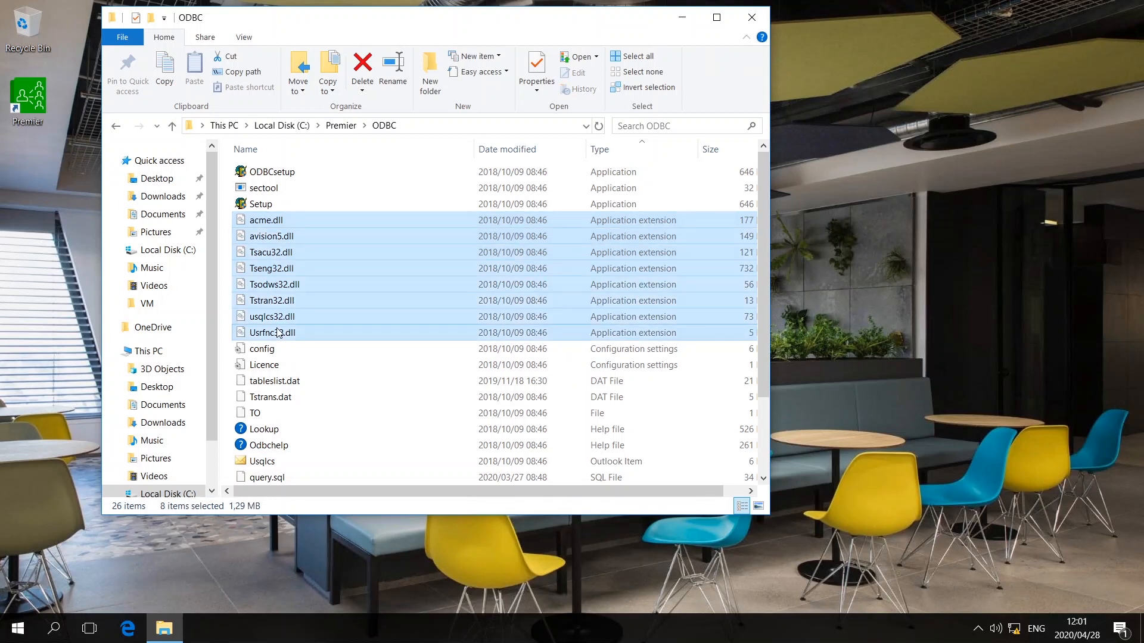
pyautogui.rightClick(278, 332)
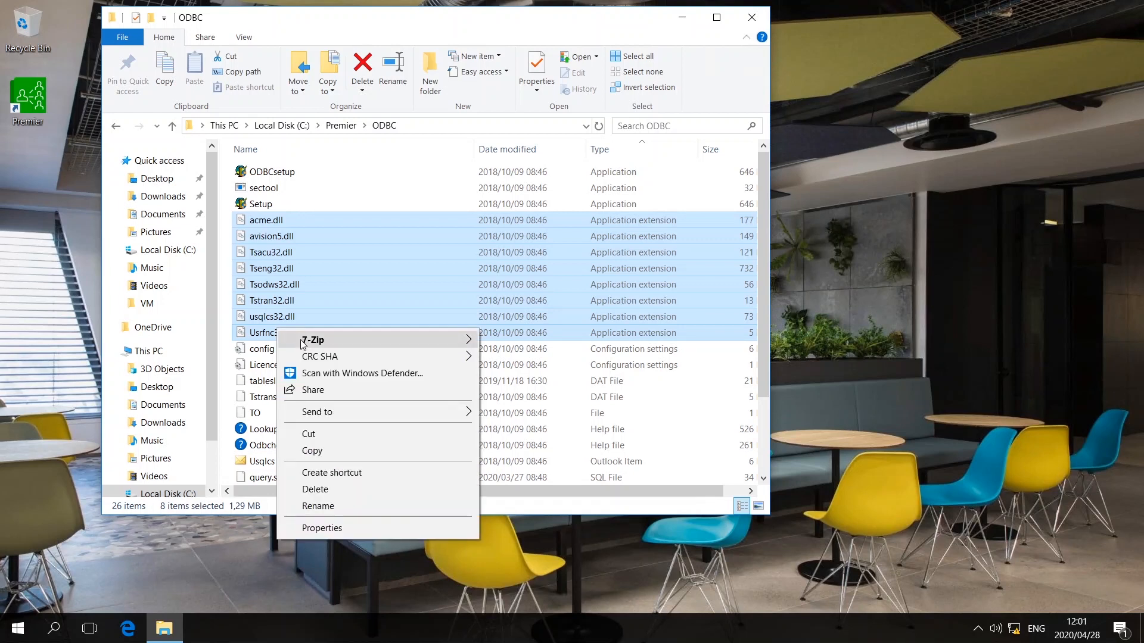
pyautogui.click(331, 453)
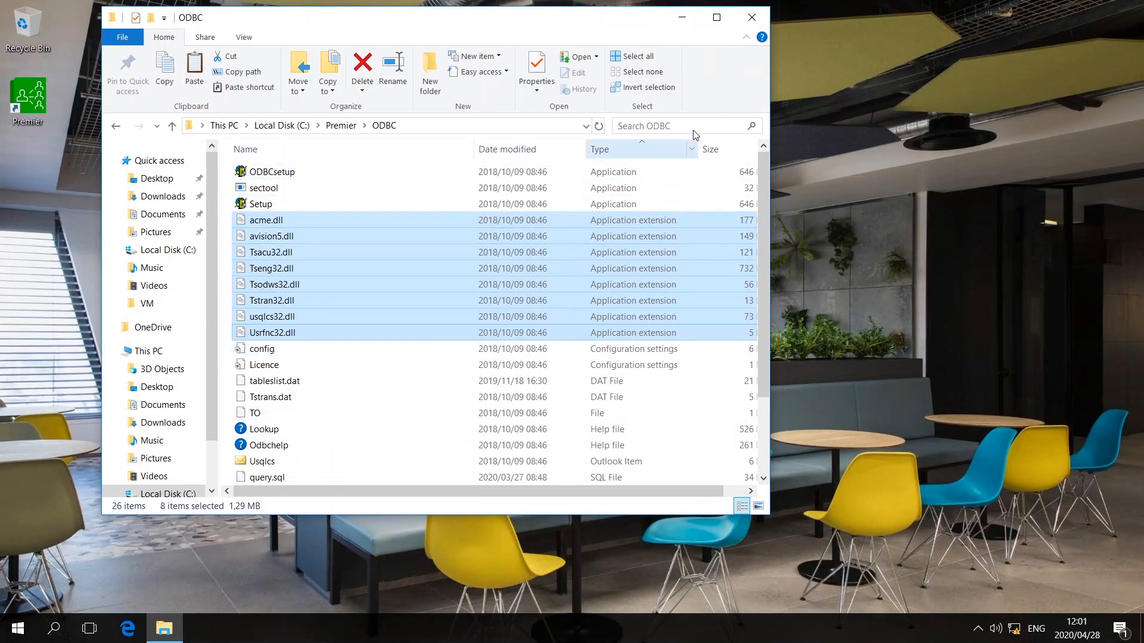
pyautogui.click(683, 22)
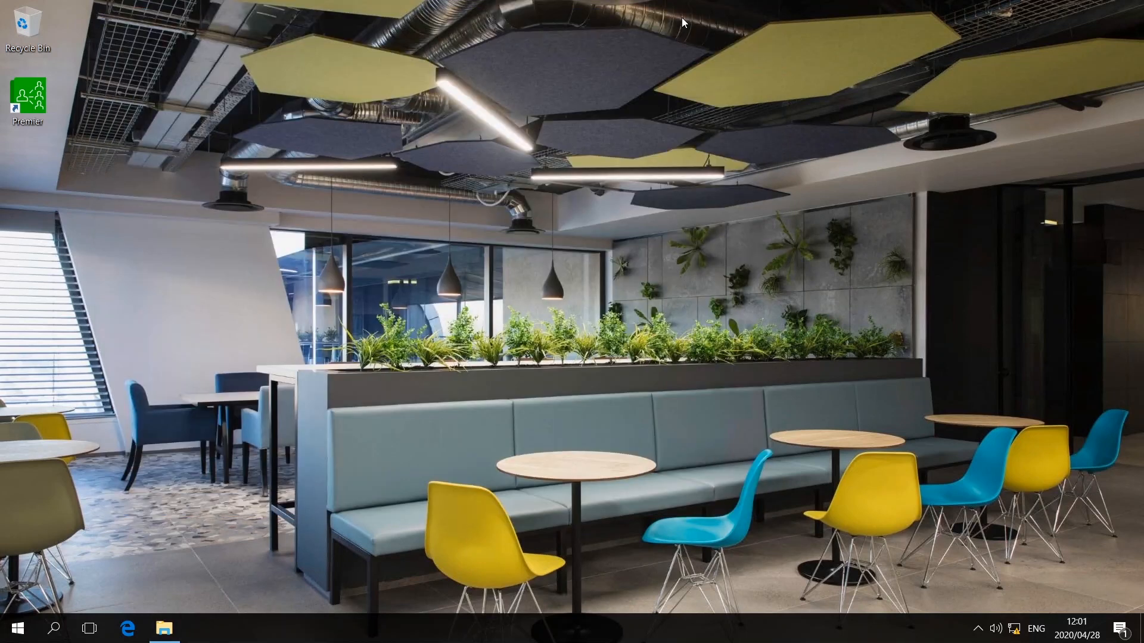
# - Create a new desktop folder named 'ODBC' and open it
pyautogui.rightClick(31, 162)
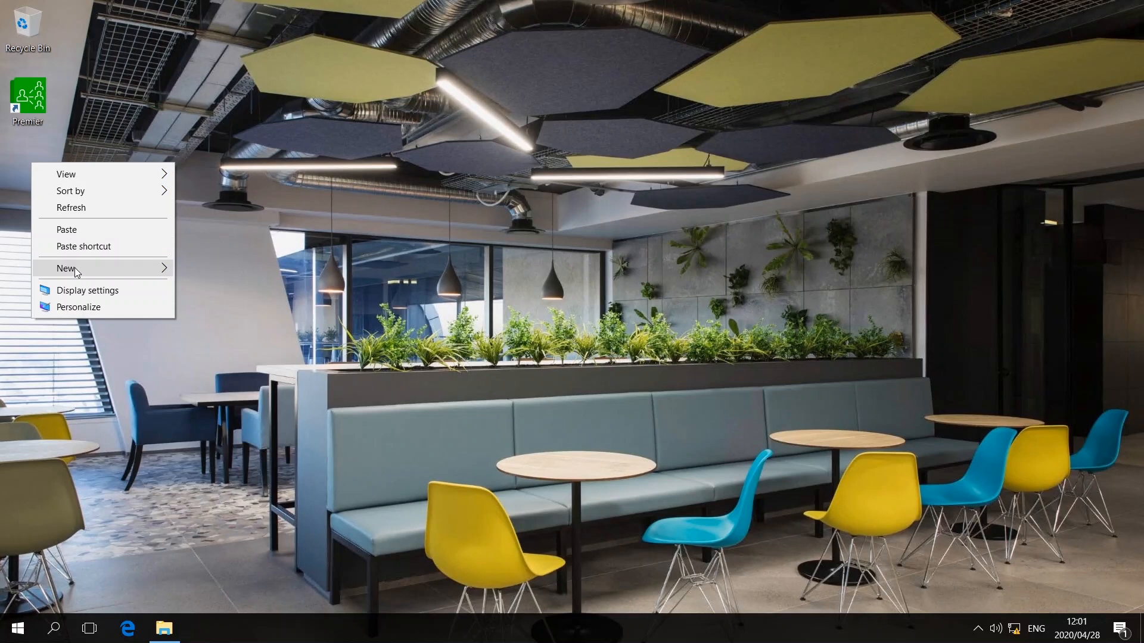
pyautogui.moveTo(93, 275)
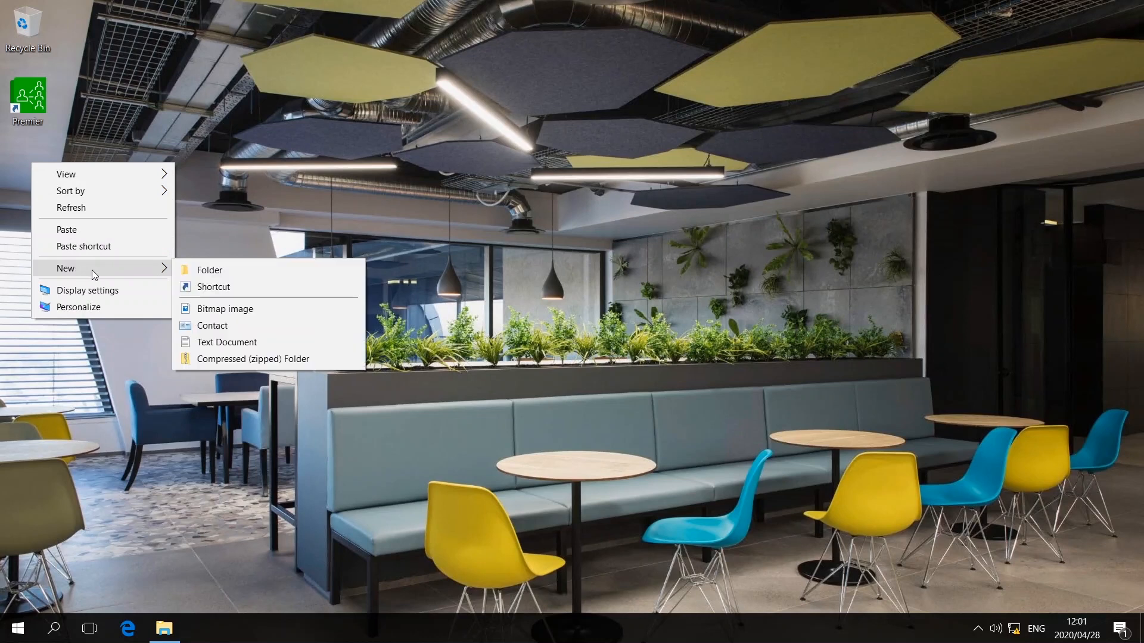
pyautogui.click(234, 272)
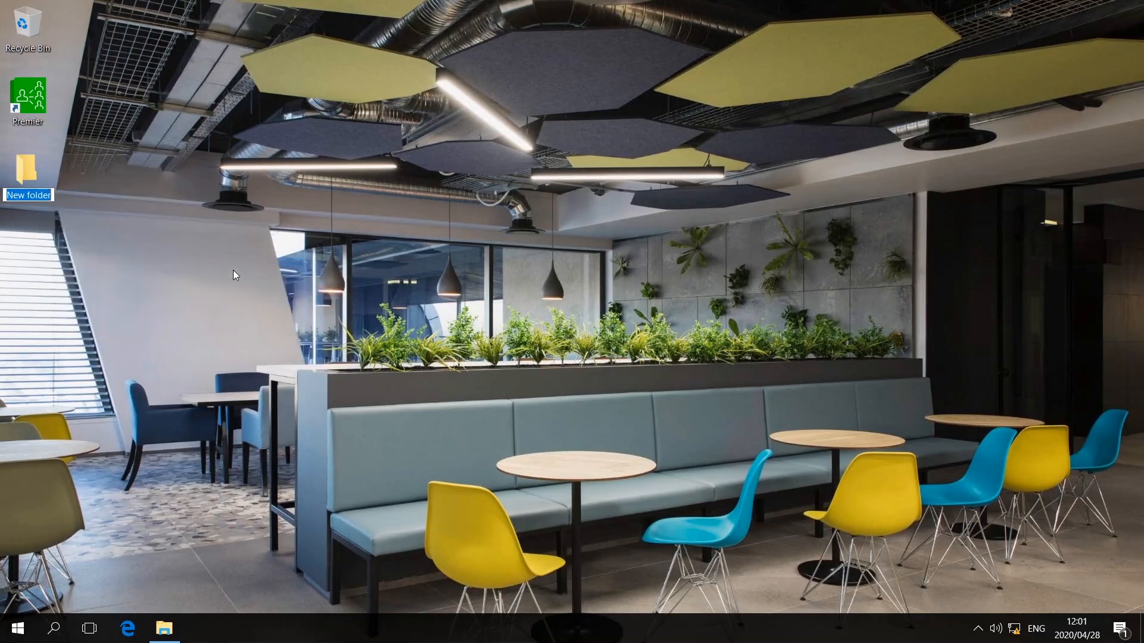
pyautogui.write('ODBC')
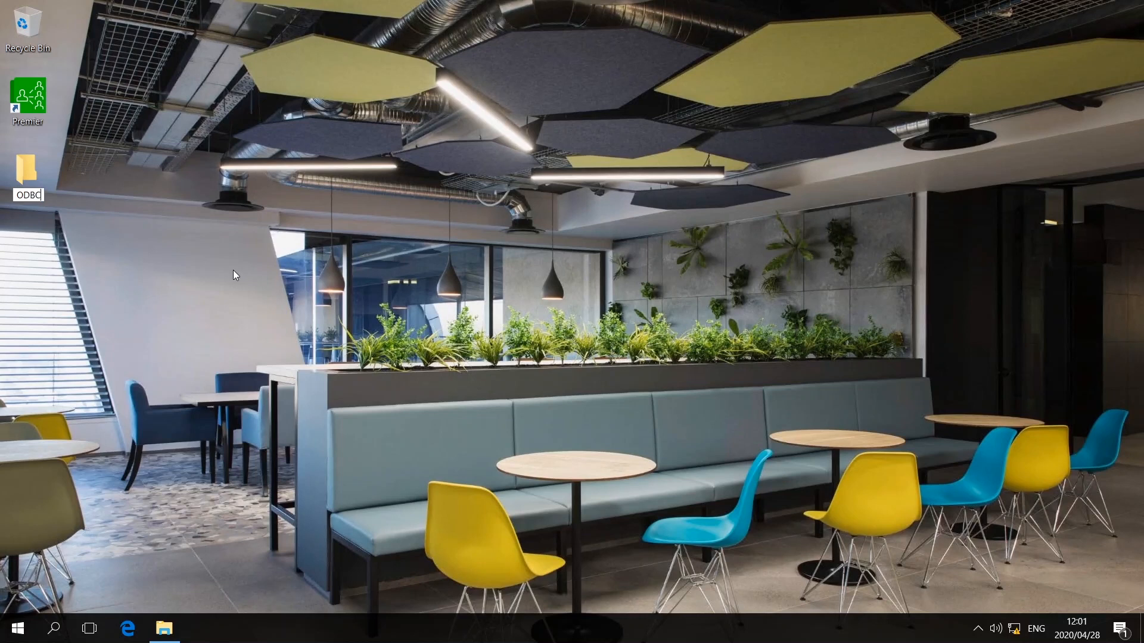
pyautogui.press('Return')
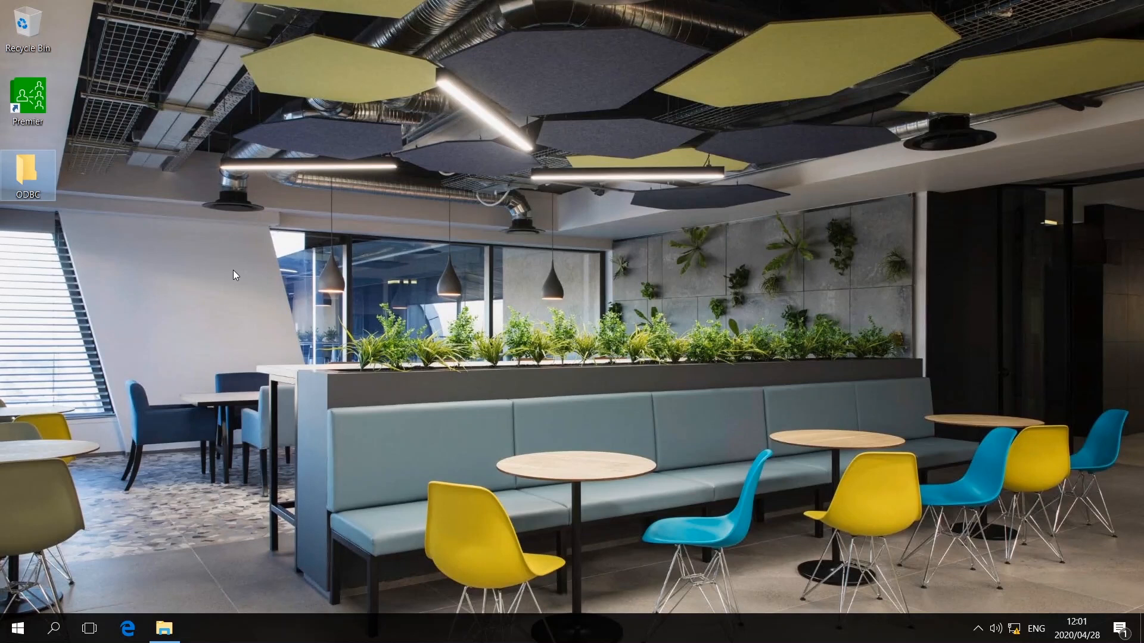
pyautogui.press('Return')
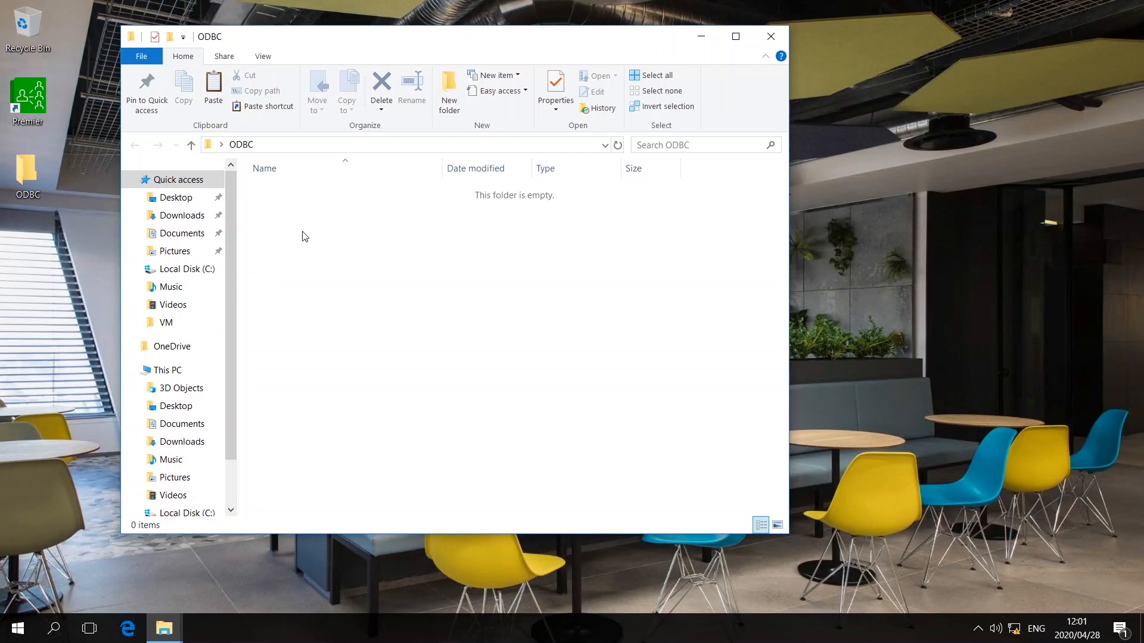
# - Paste the eight DLLs into the desktop ODBC folder, copy them all again, and close the window
pyautogui.rightClick(304, 237)
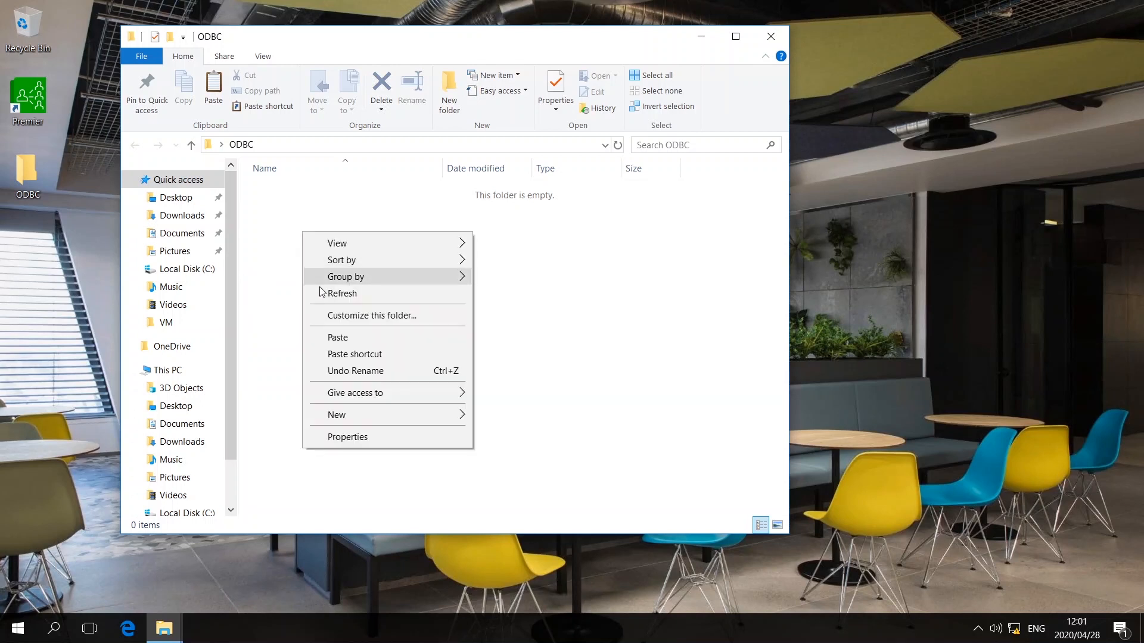
pyautogui.click(329, 337)
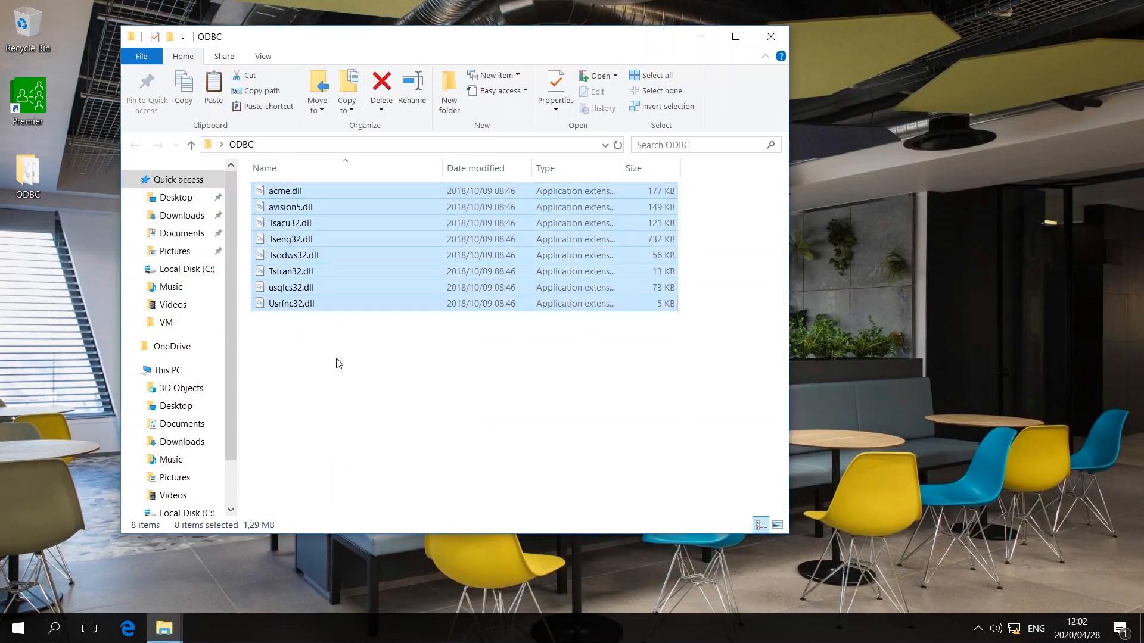
pyautogui.click(338, 363)
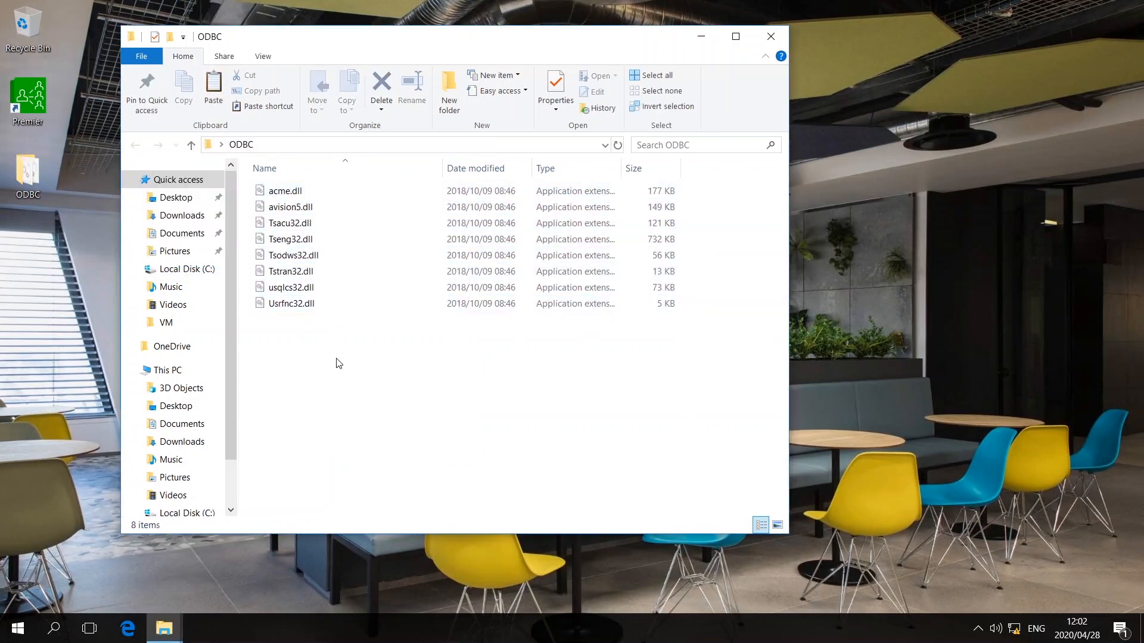
pyautogui.moveTo(338, 363); pyautogui.dragTo(277, 196)
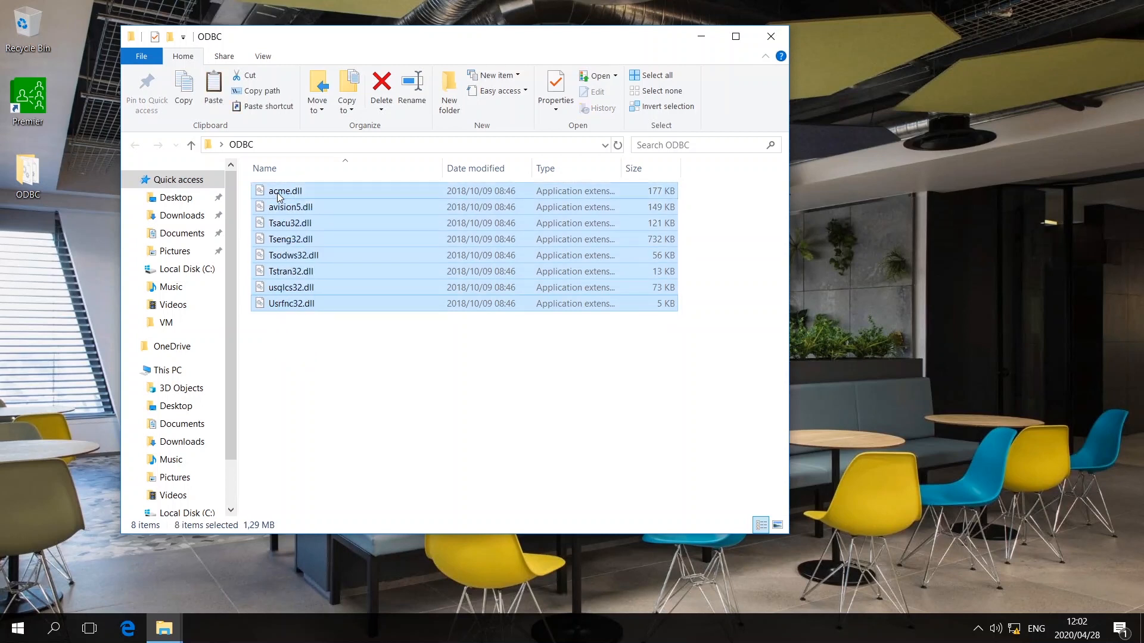
pyautogui.rightClick(278, 197)
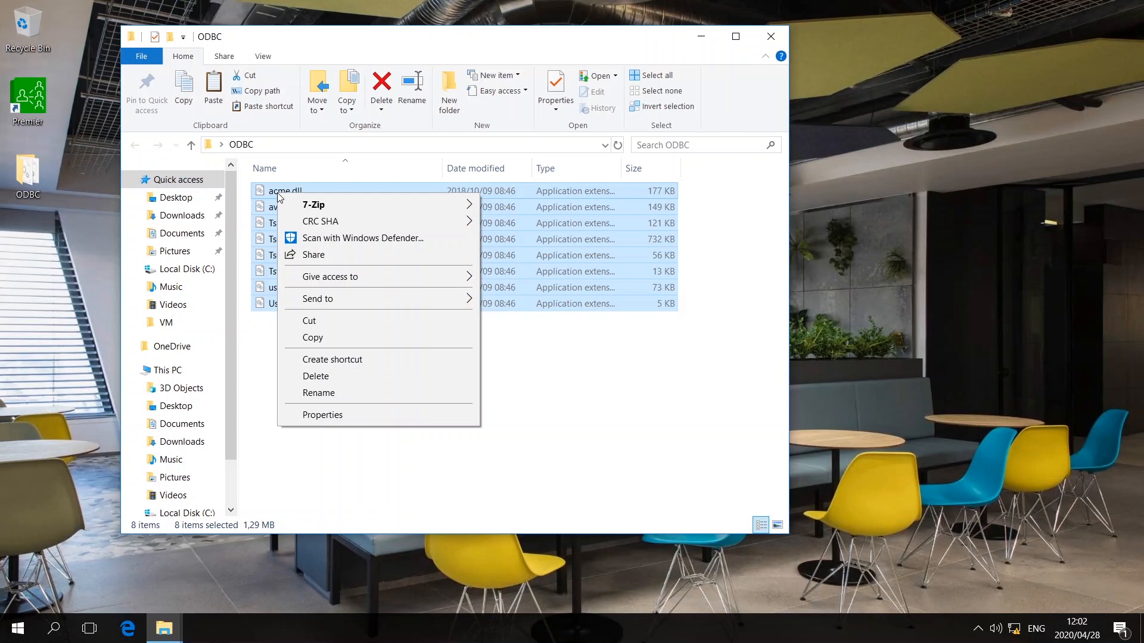
pyautogui.click(333, 343)
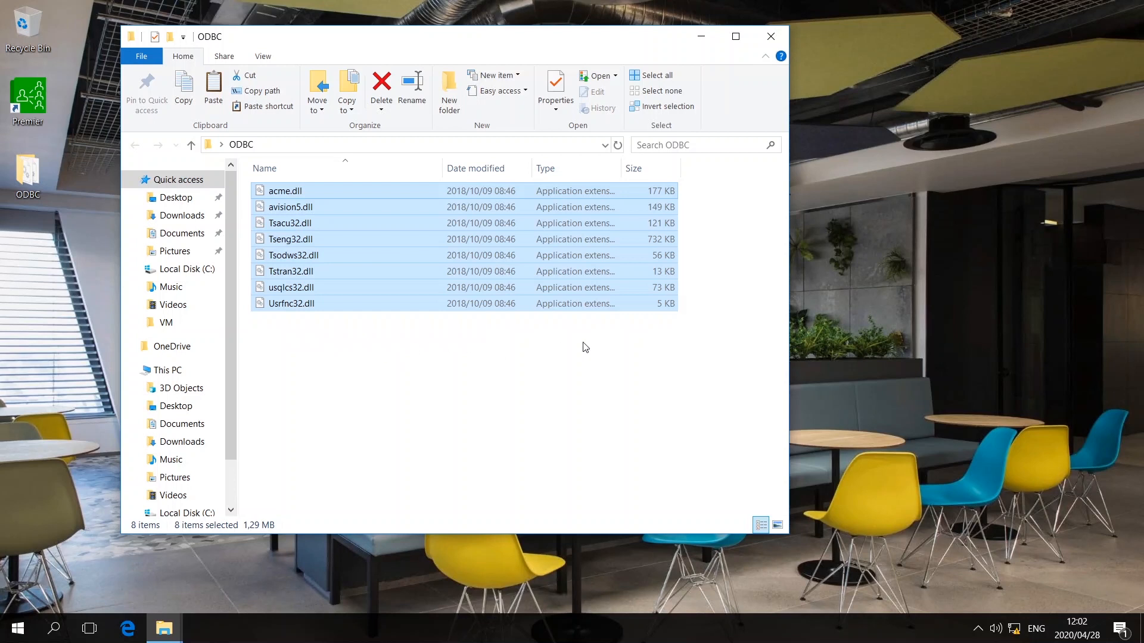
pyautogui.click(771, 38)
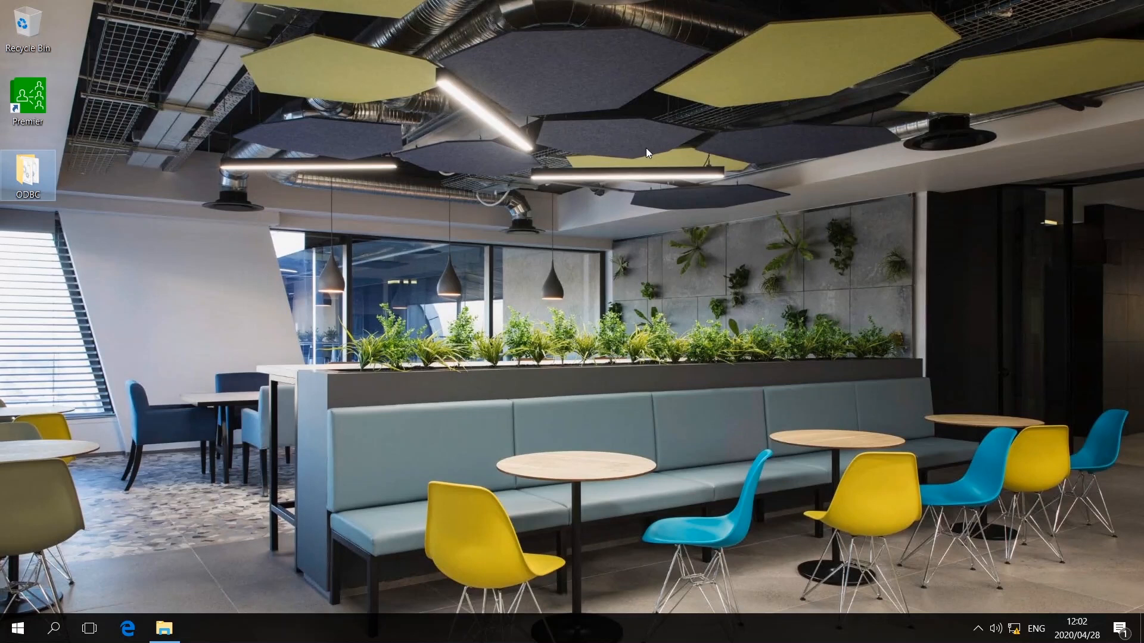
# - Start a new Explorer window with Win+E and navigate to C:\Windows
pyautogui.press('super+e')
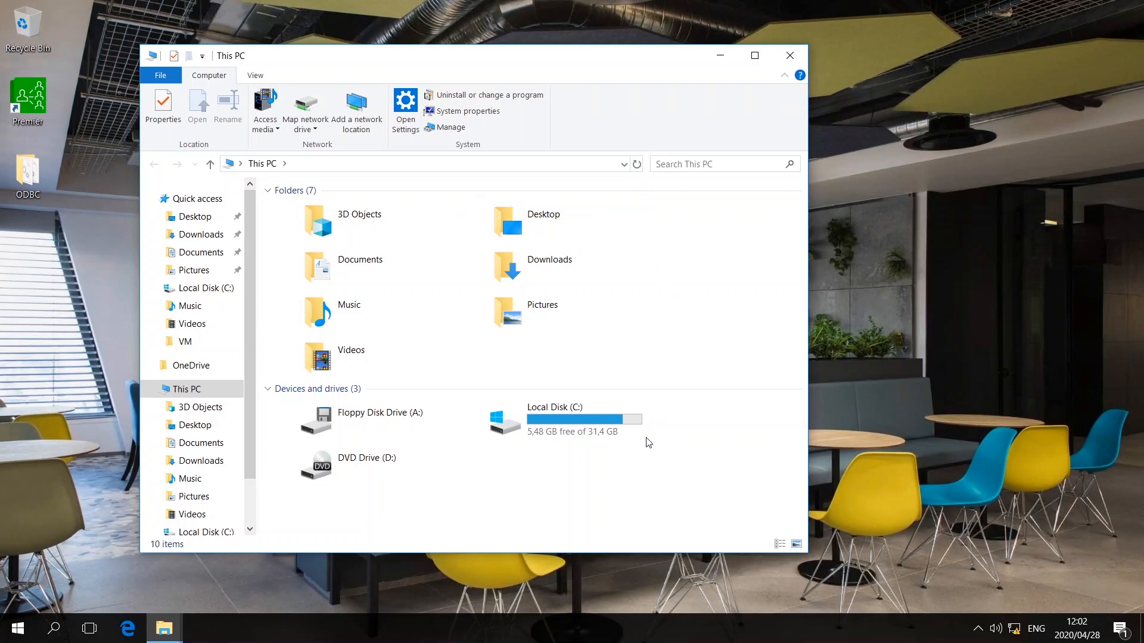
pyautogui.moveTo(571, 433)
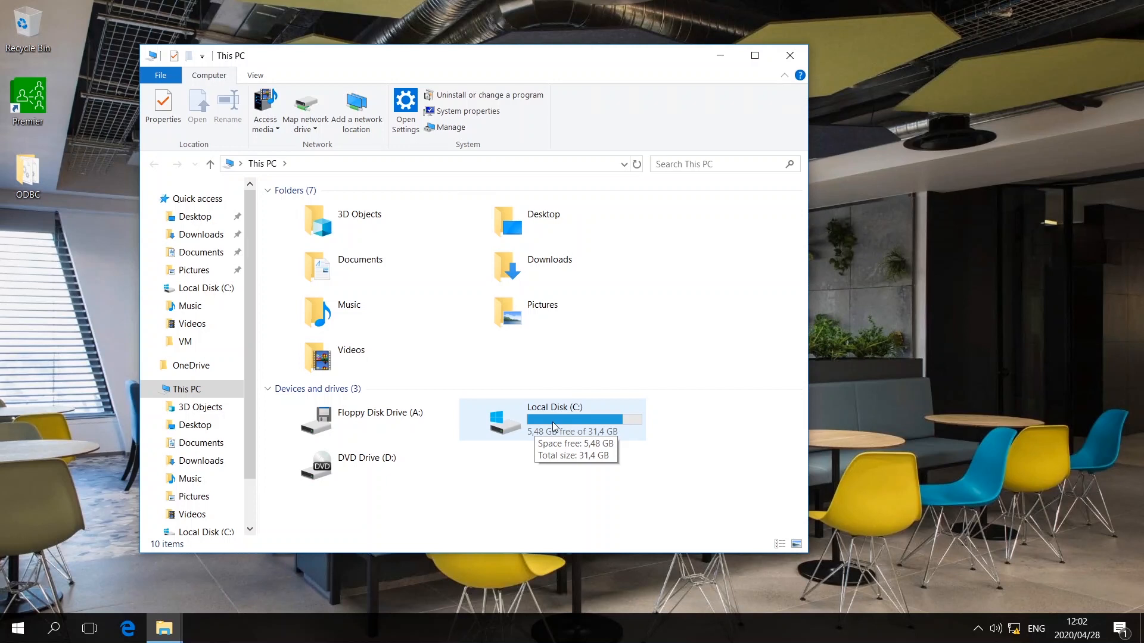
pyautogui.click(553, 426)
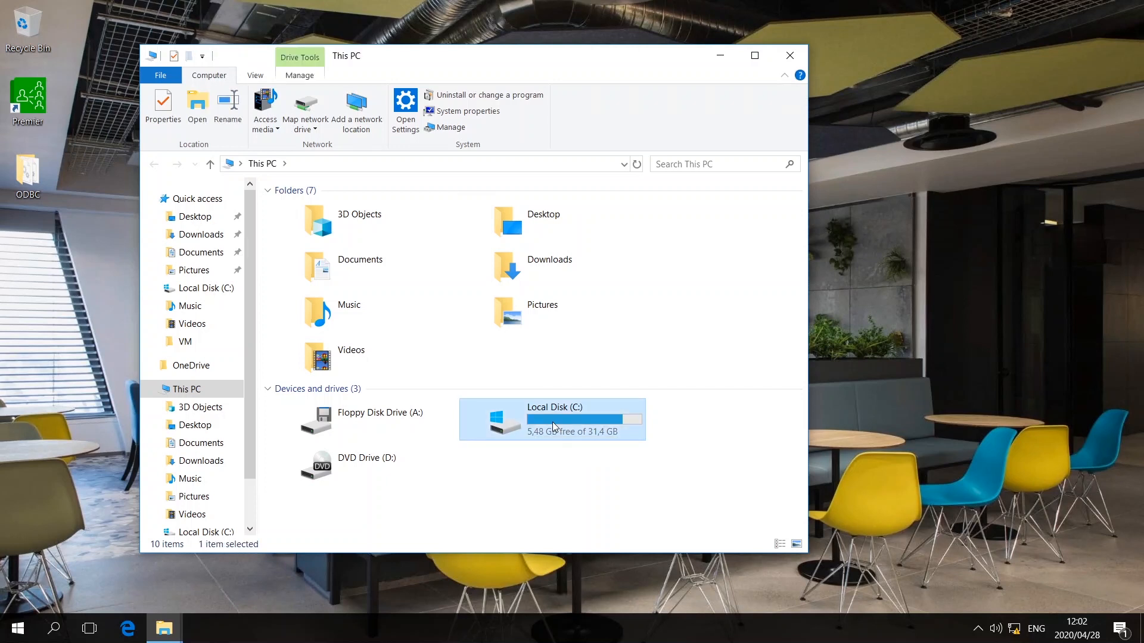
pyautogui.doubleClick(553, 426)
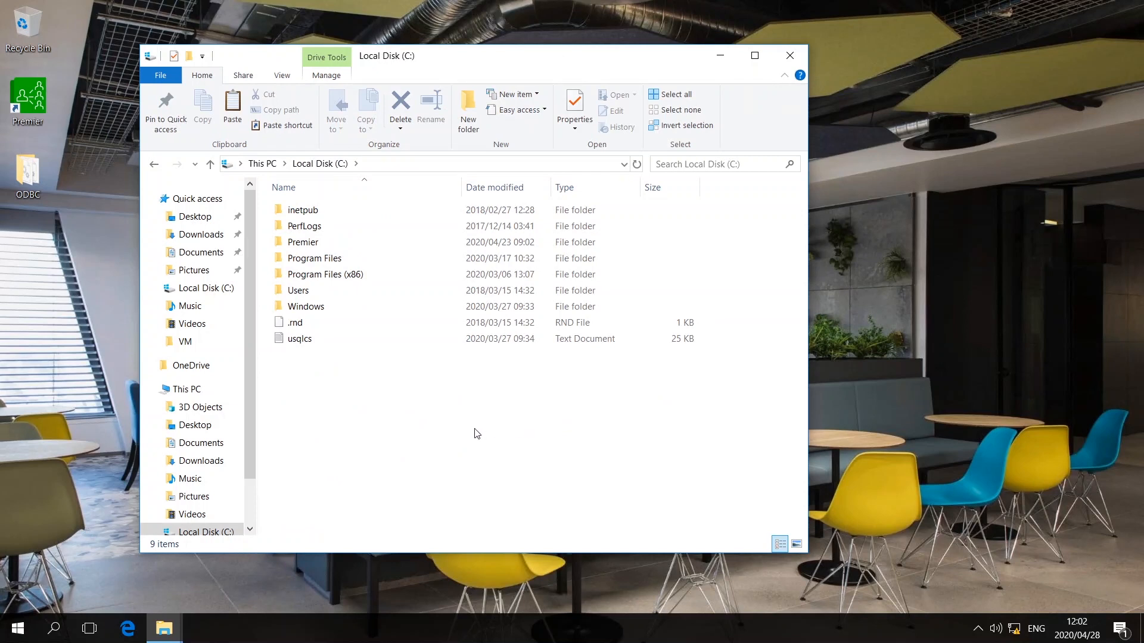
pyautogui.click(327, 308)
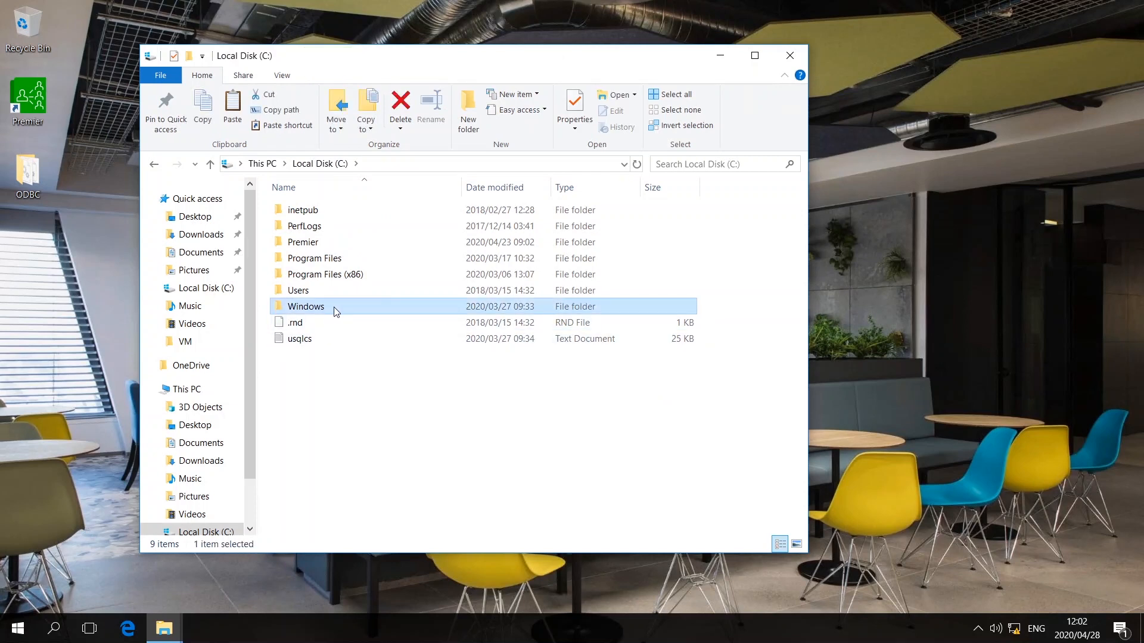
pyautogui.moveTo(334, 310)
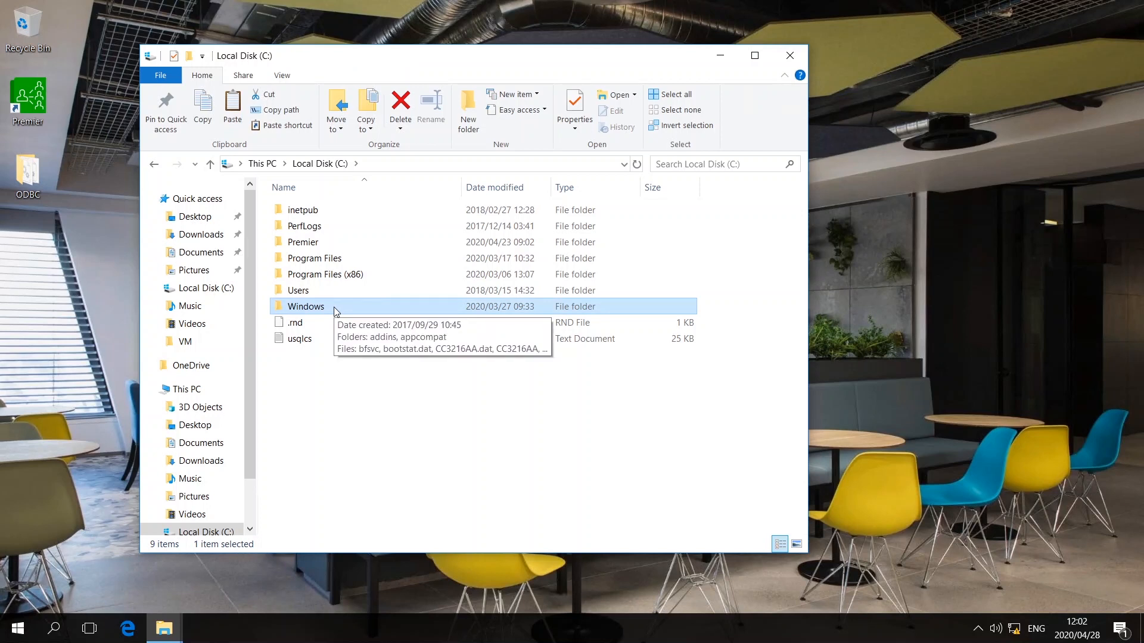
pyautogui.doubleClick(334, 307)
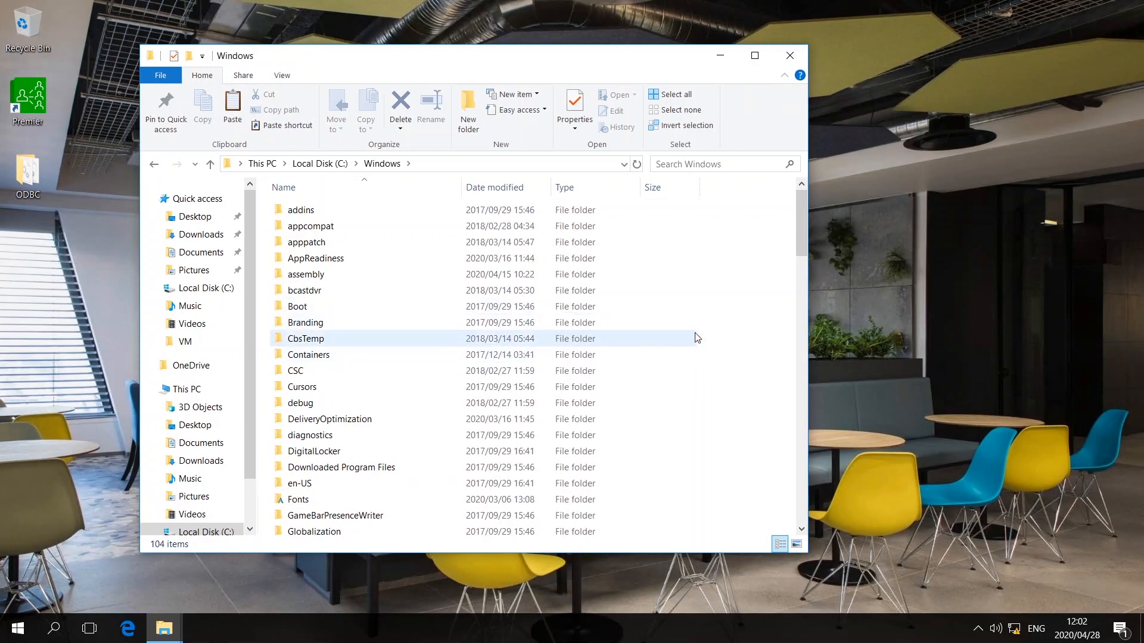
# - Scroll down to System32 in the Windows folder and bring up its context menu
pyautogui.moveTo(800, 215); pyautogui.dragTo(796, 394)
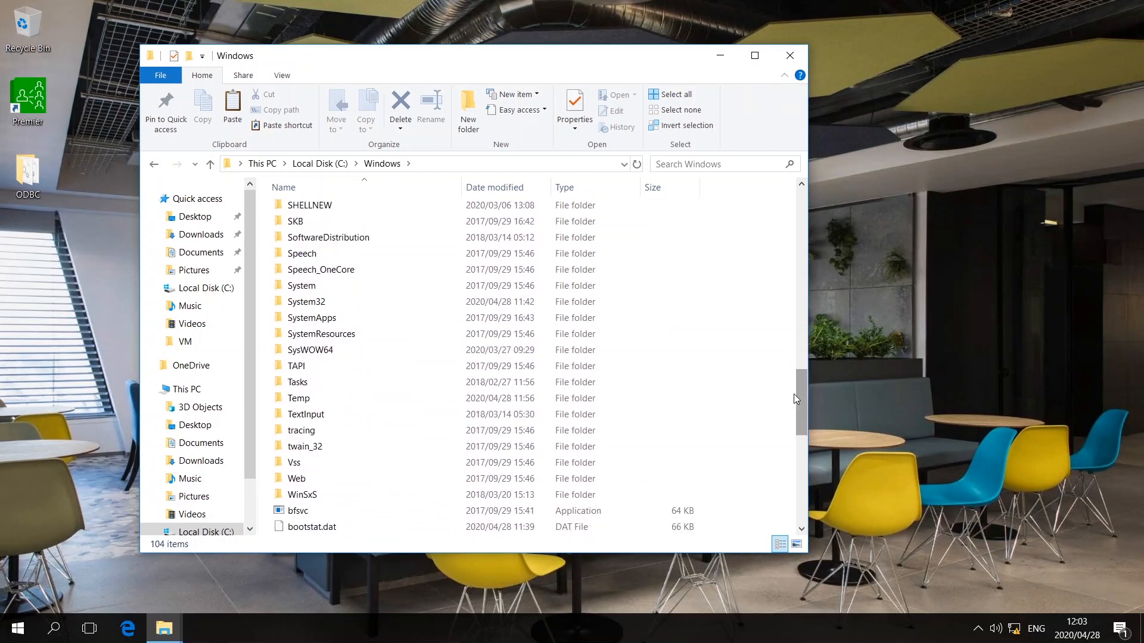
pyautogui.click(325, 307)
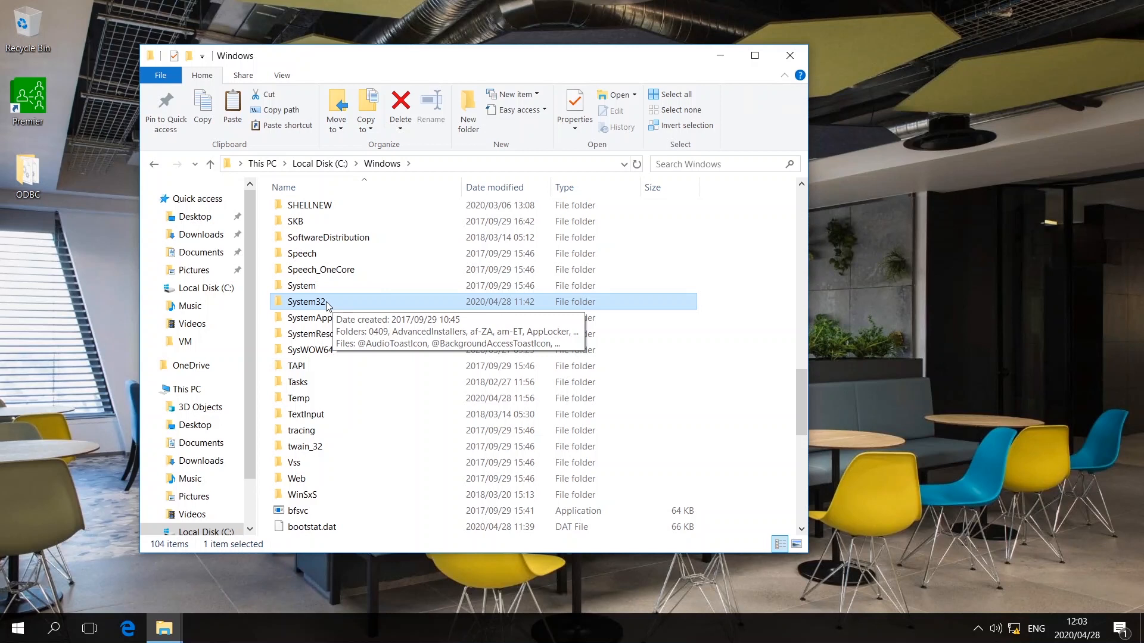
pyautogui.rightClick(326, 301)
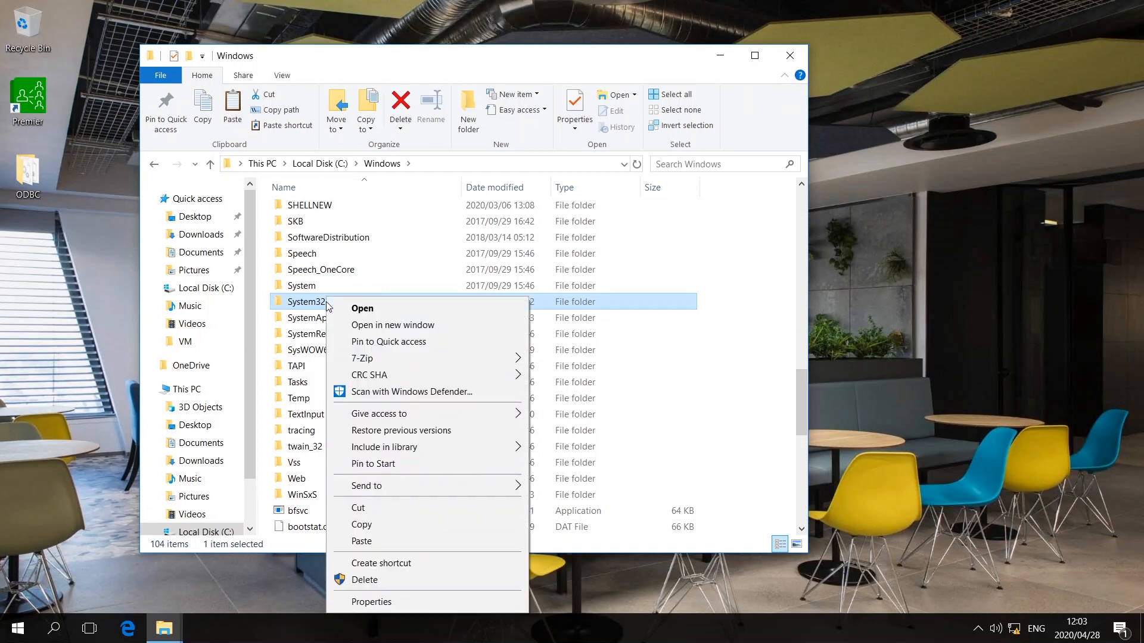
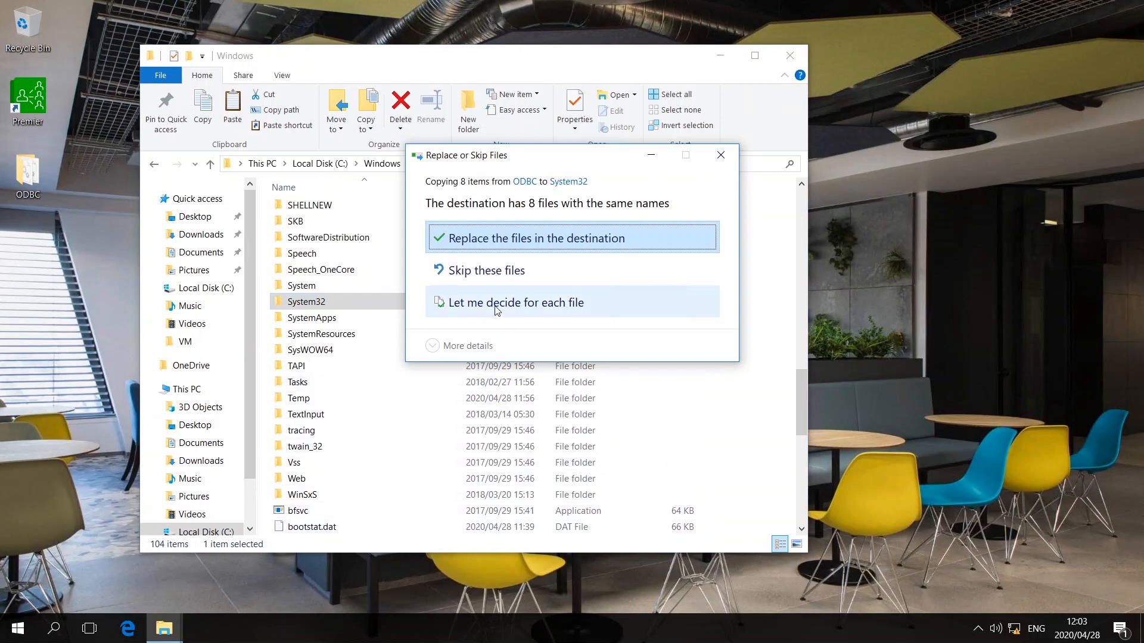
# - Replace the existing System32 files for all 8 items and grant administrator permission to finish the copy
pyautogui.click(494, 238)
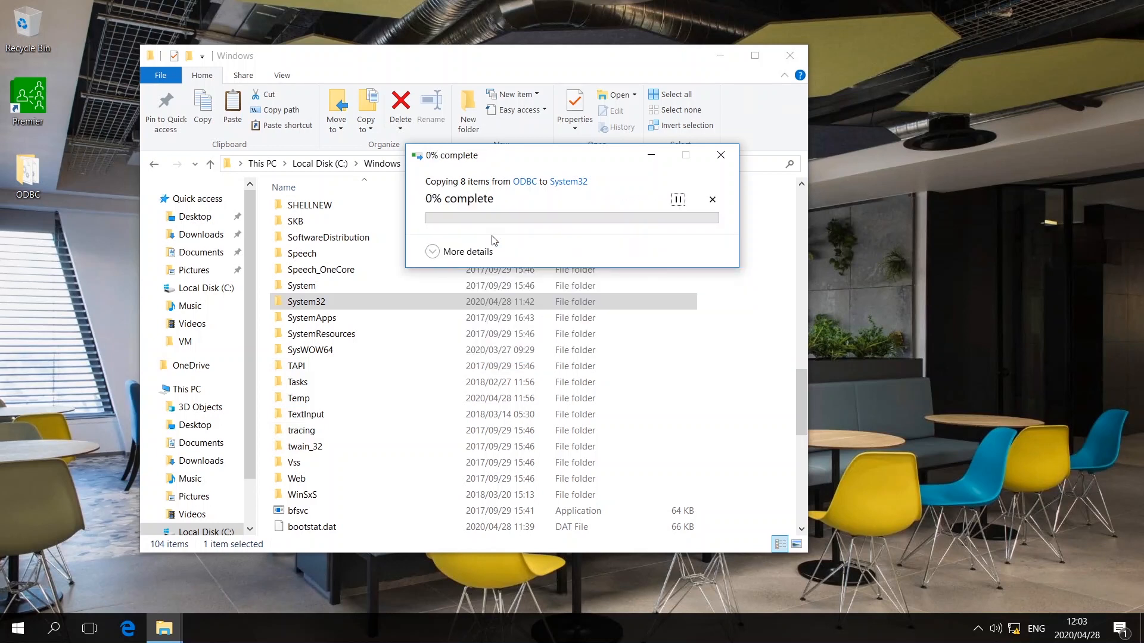
pyautogui.click(430, 252)
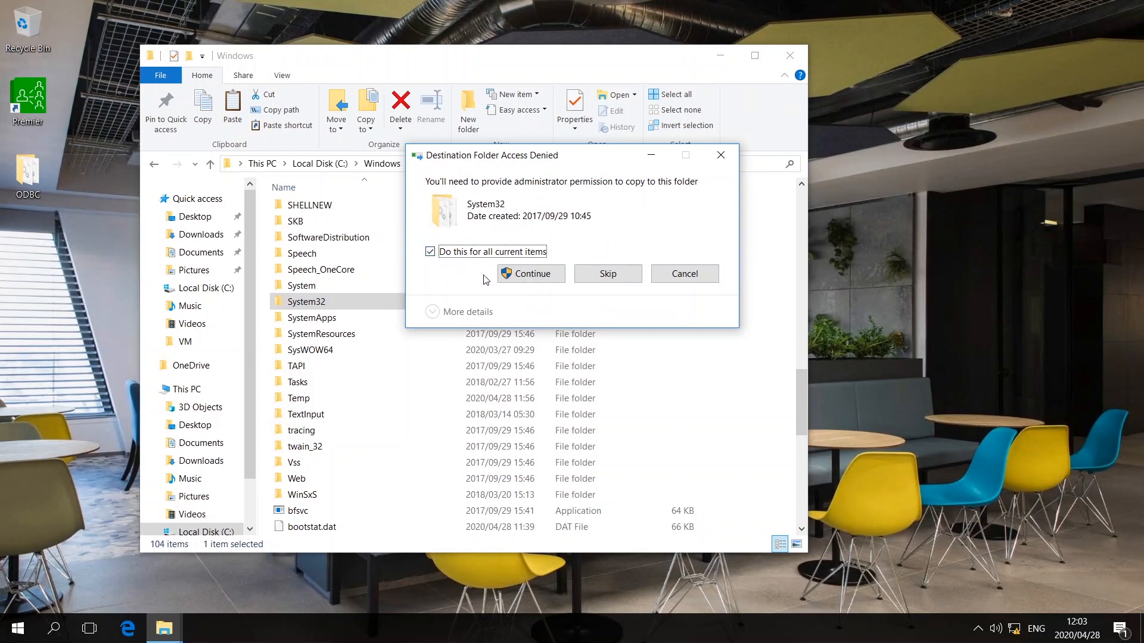
pyautogui.click(530, 274)
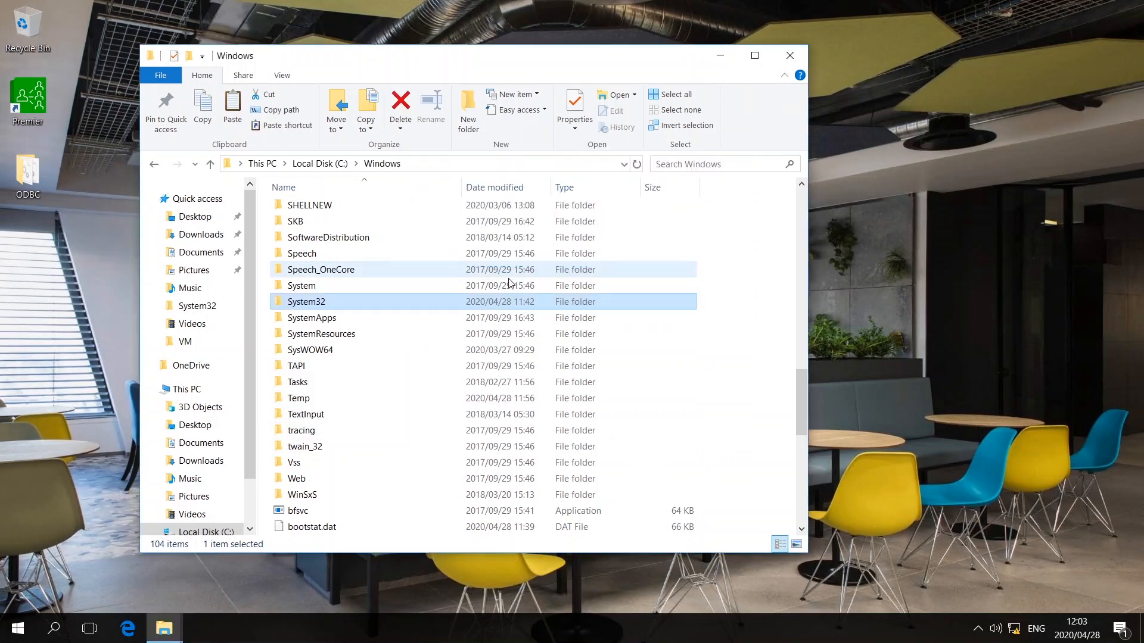
# - Paste the 8 ODBC files into SysWOW64, overwriting existing copies with administrator permission
pyautogui.click(320, 353)
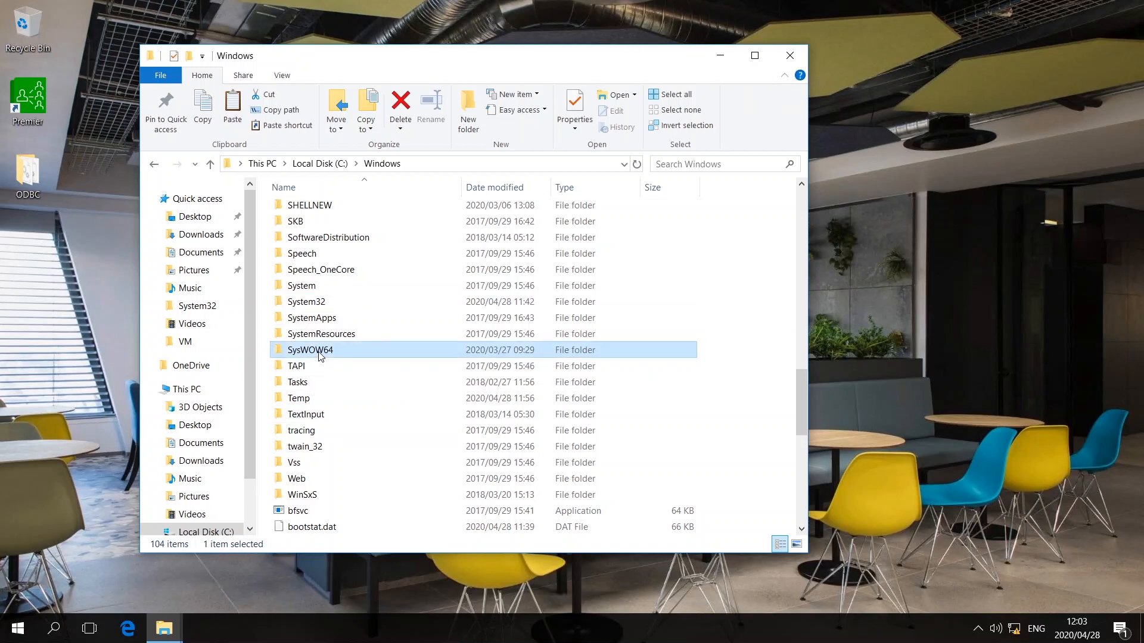
pyautogui.rightClick(320, 353)
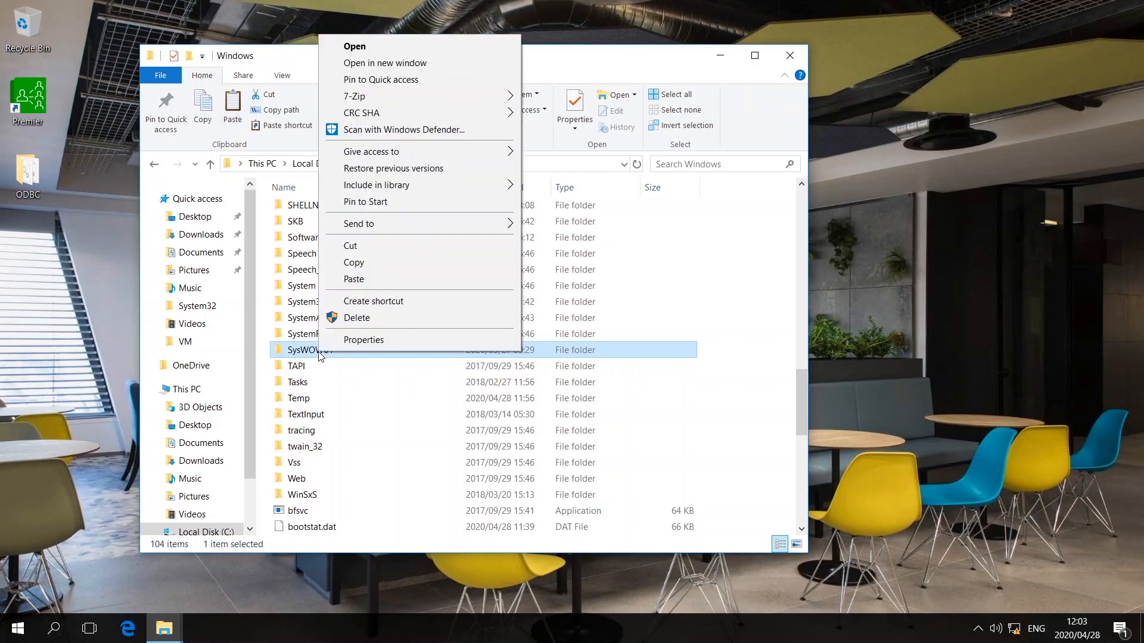
pyautogui.click(360, 284)
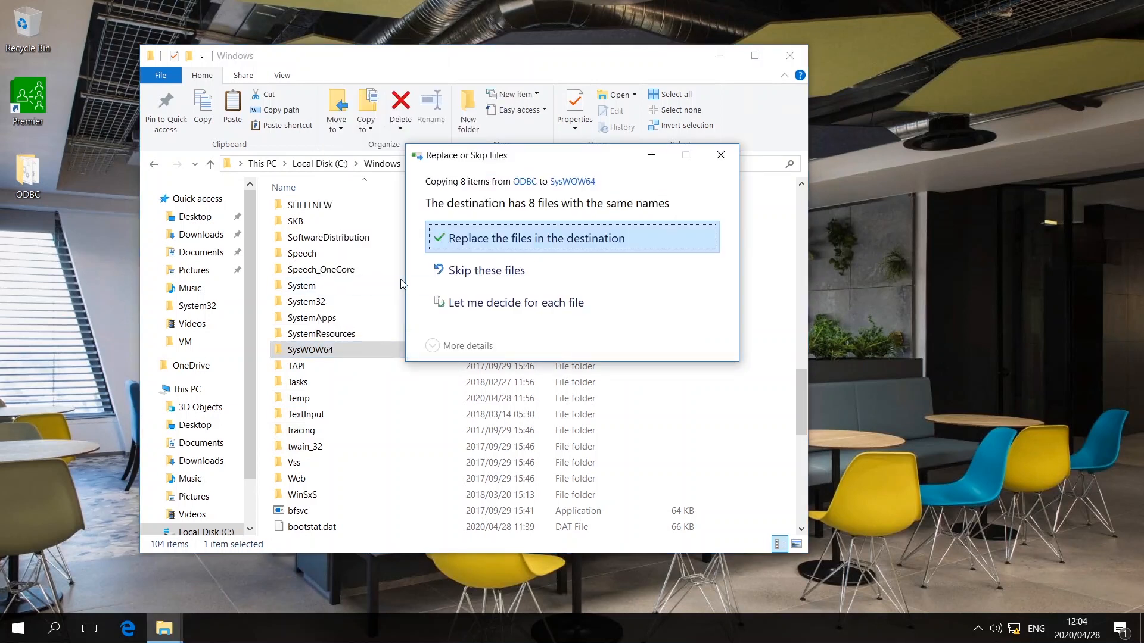
pyautogui.click(492, 241)
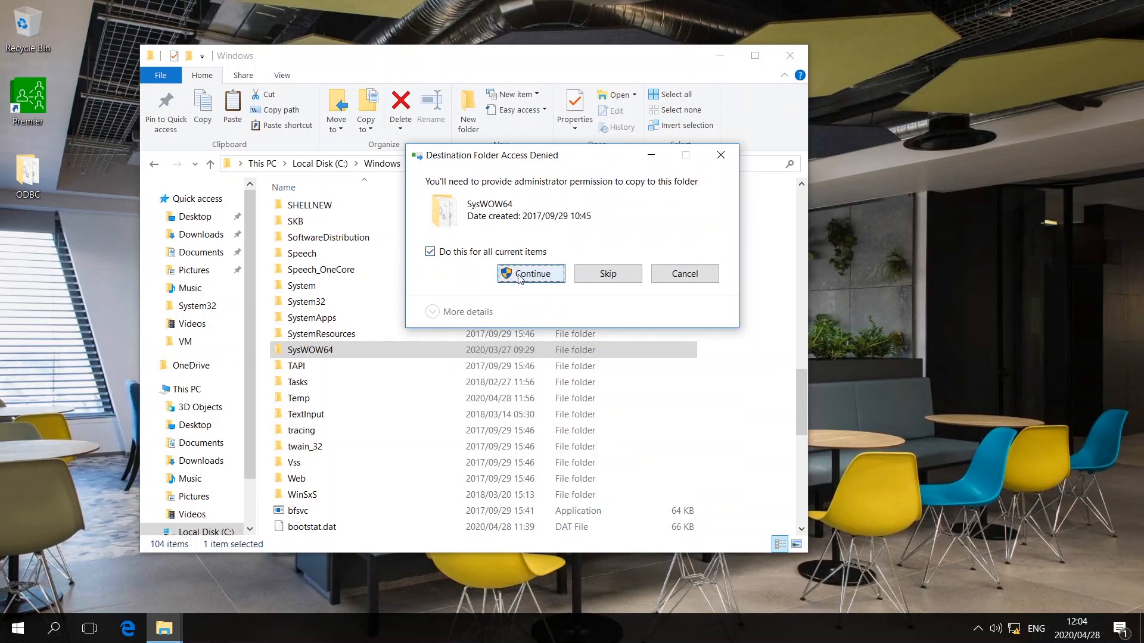
pyautogui.click(519, 276)
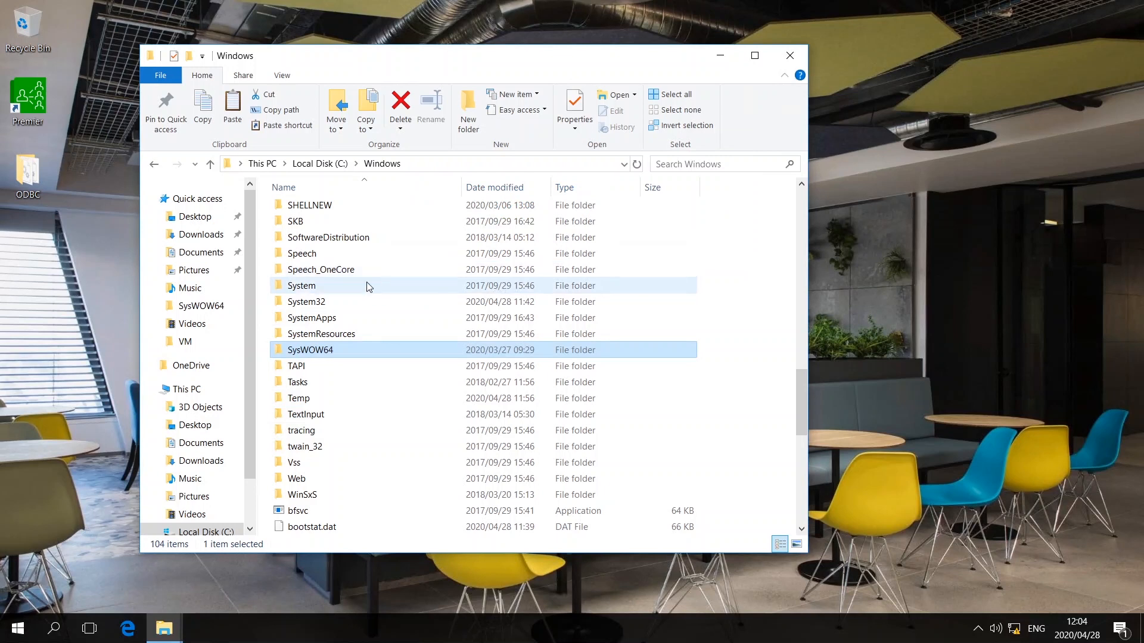
# - On the C: drive root, add a new folder named Temp via New > Folder
pyautogui.click(216, 532)
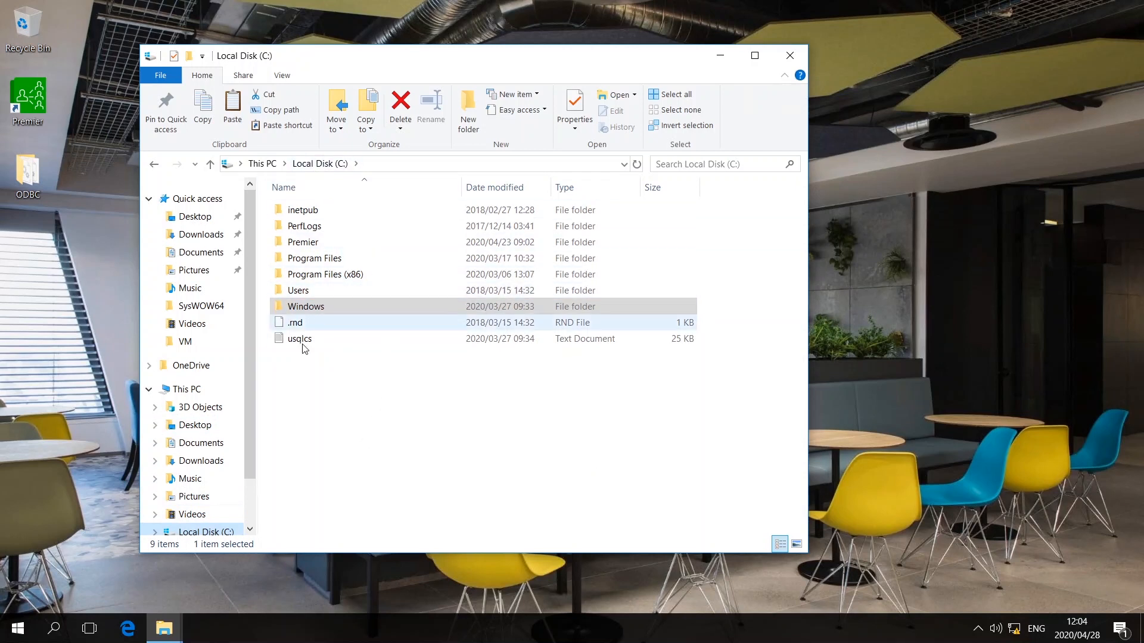
pyautogui.click(300, 370)
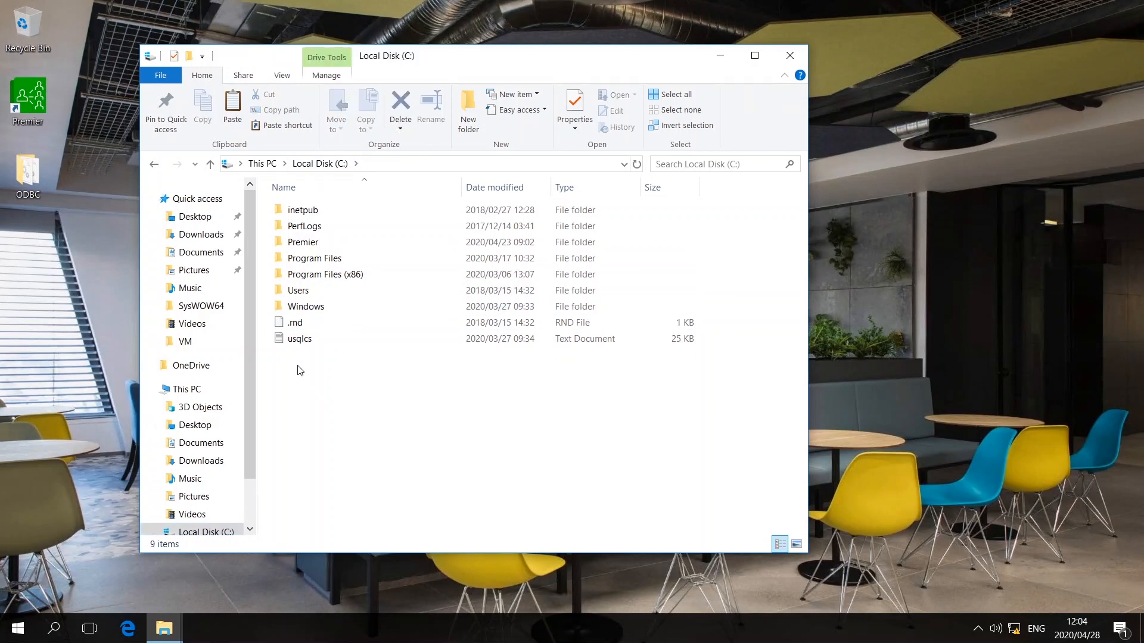
pyautogui.rightClick(300, 370)
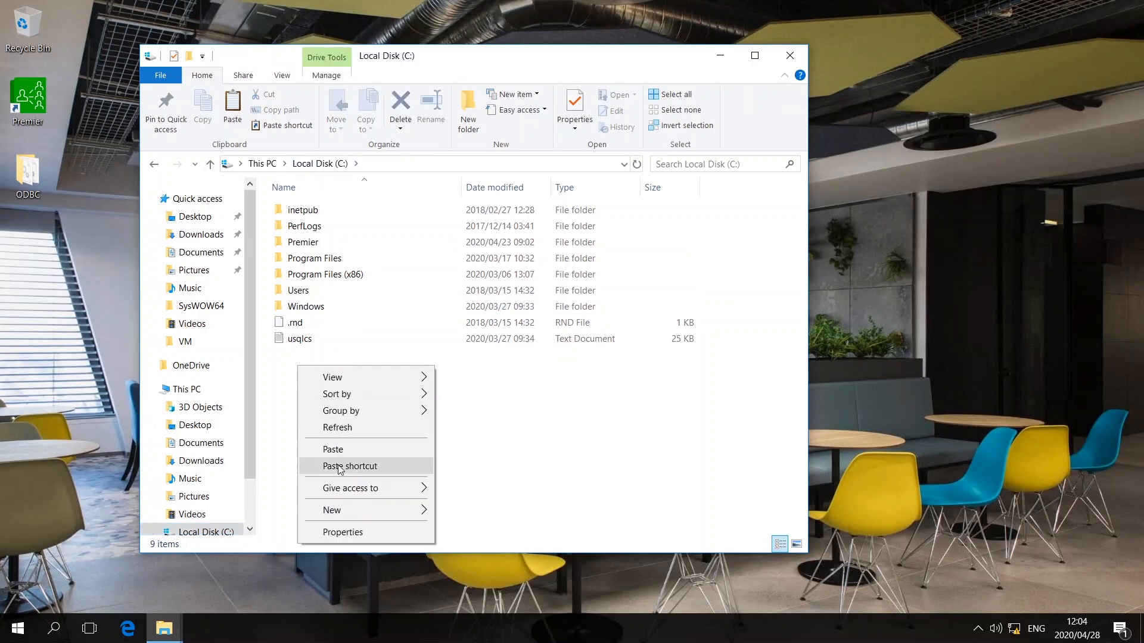
pyautogui.moveTo(352, 514)
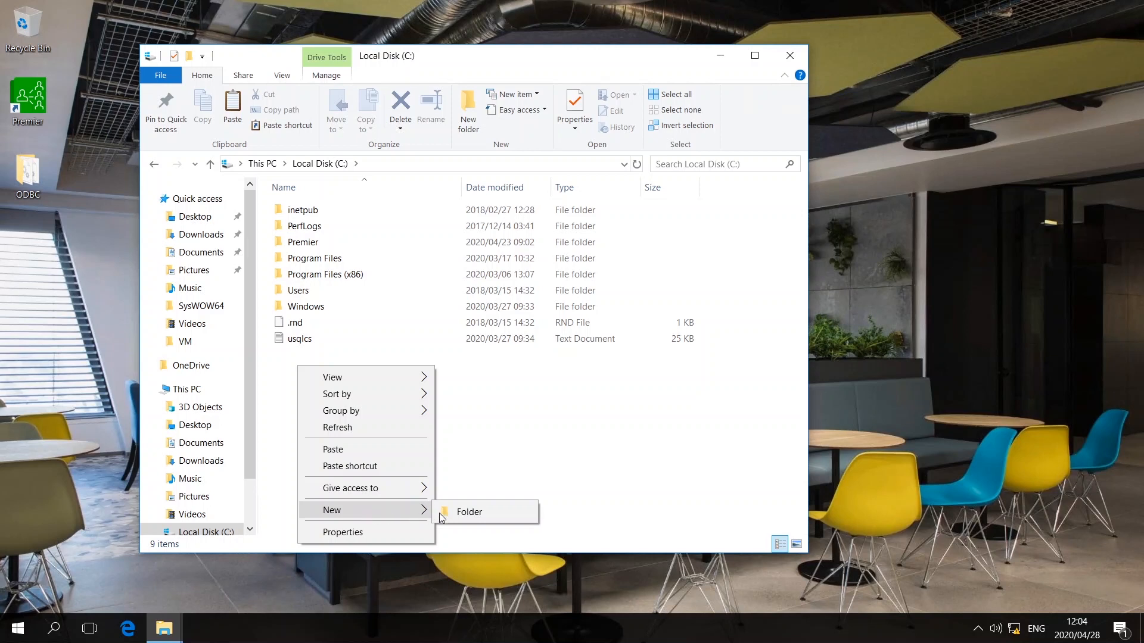
pyautogui.click(460, 515)
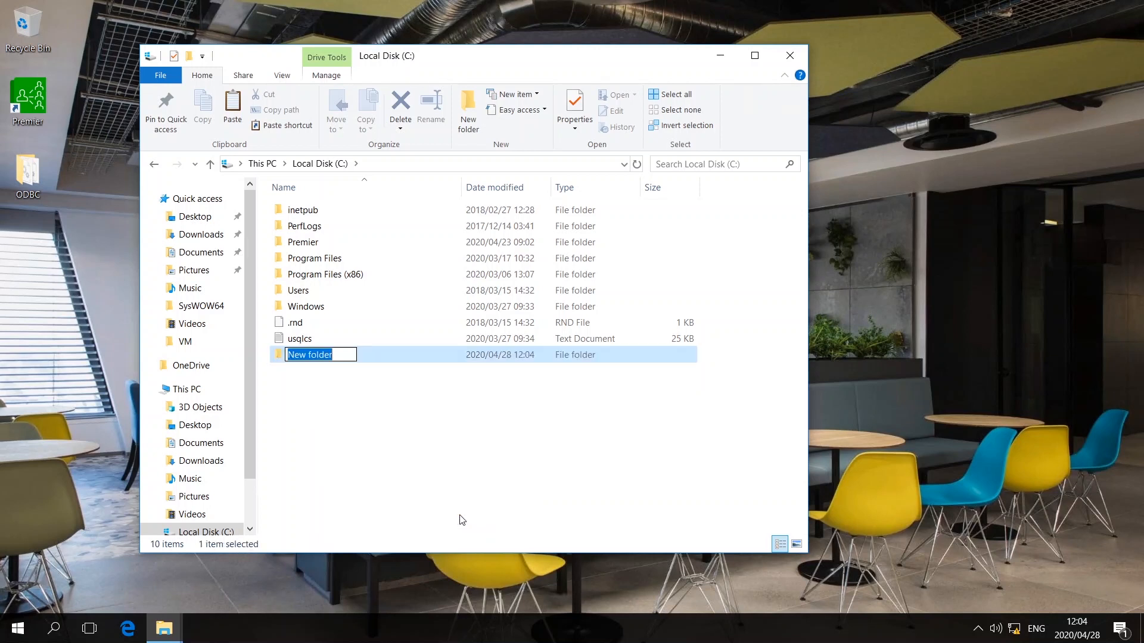
pyautogui.write('T')
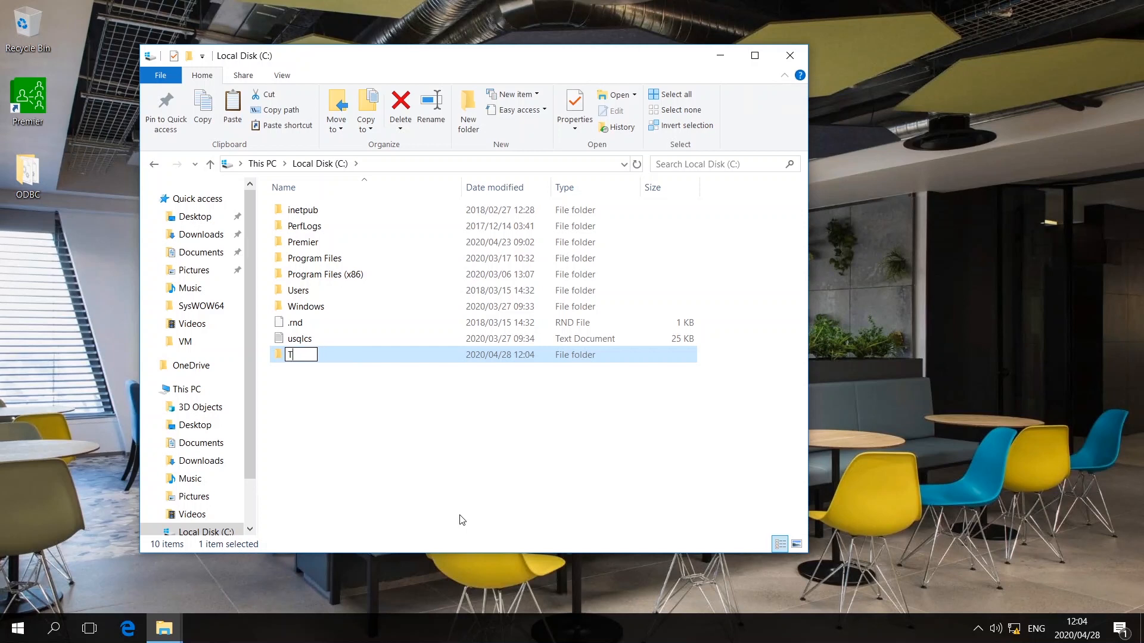
pyautogui.write('emp')
pyautogui.press('Return')
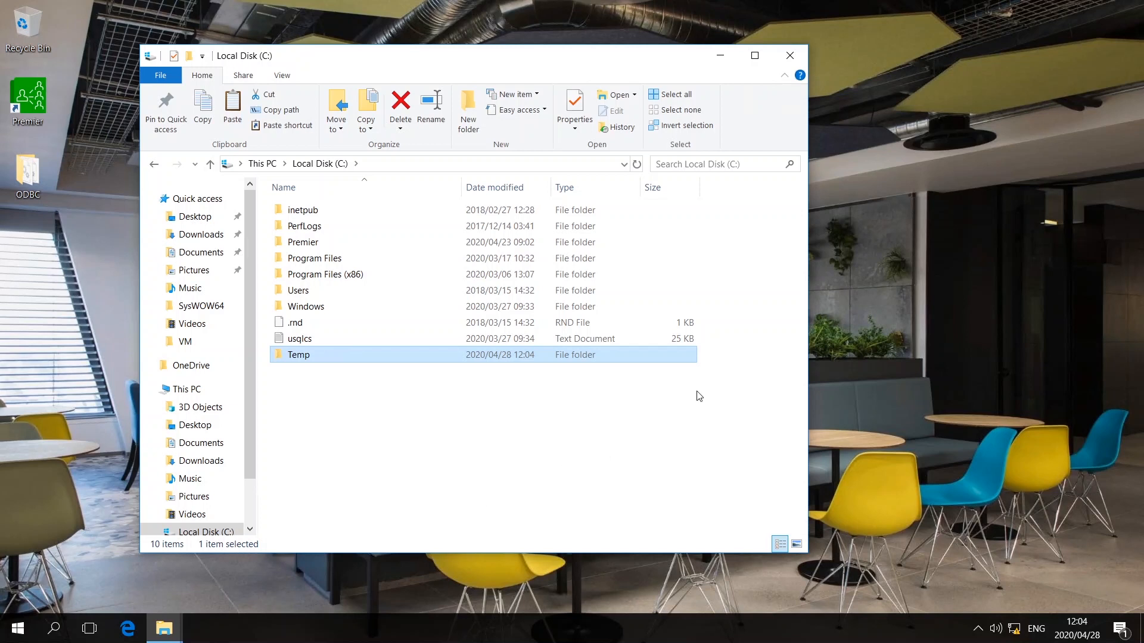
# - Close Explorer, delete the ODBC folder from the desktop, and bring up the Premier shortcut's menu
pyautogui.click(790, 56)
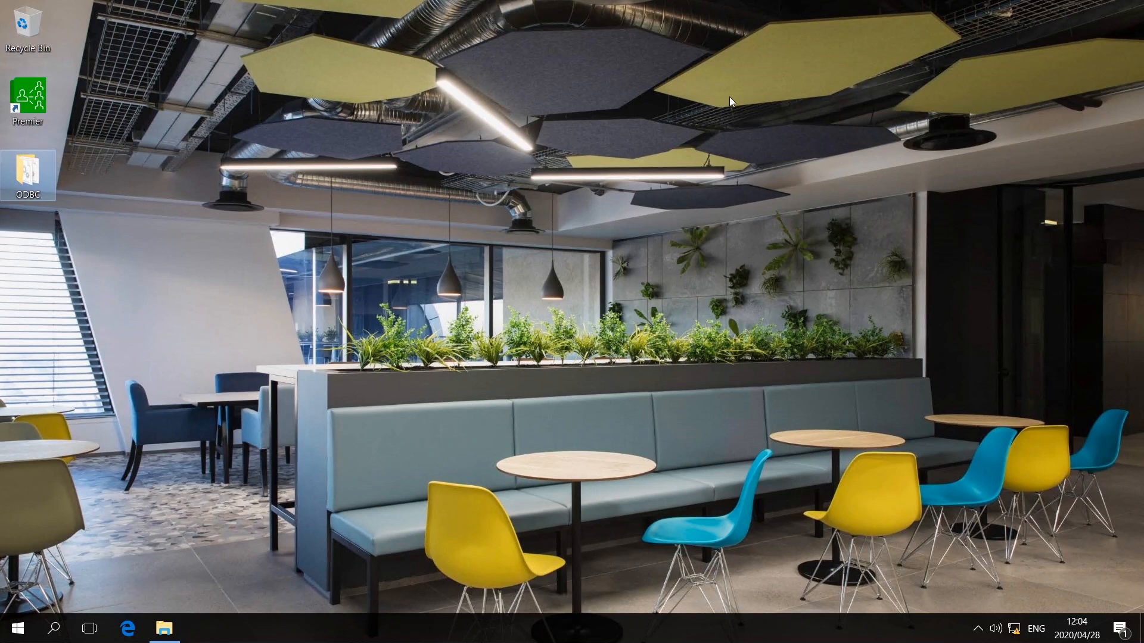
pyautogui.rightClick(28, 174)
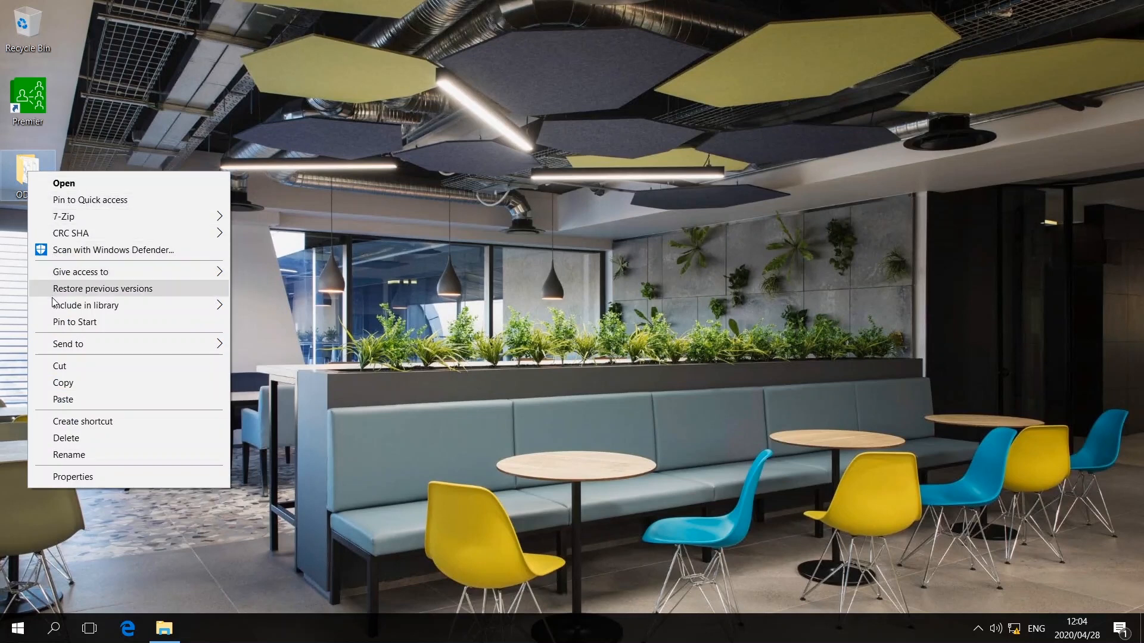
pyautogui.click(67, 440)
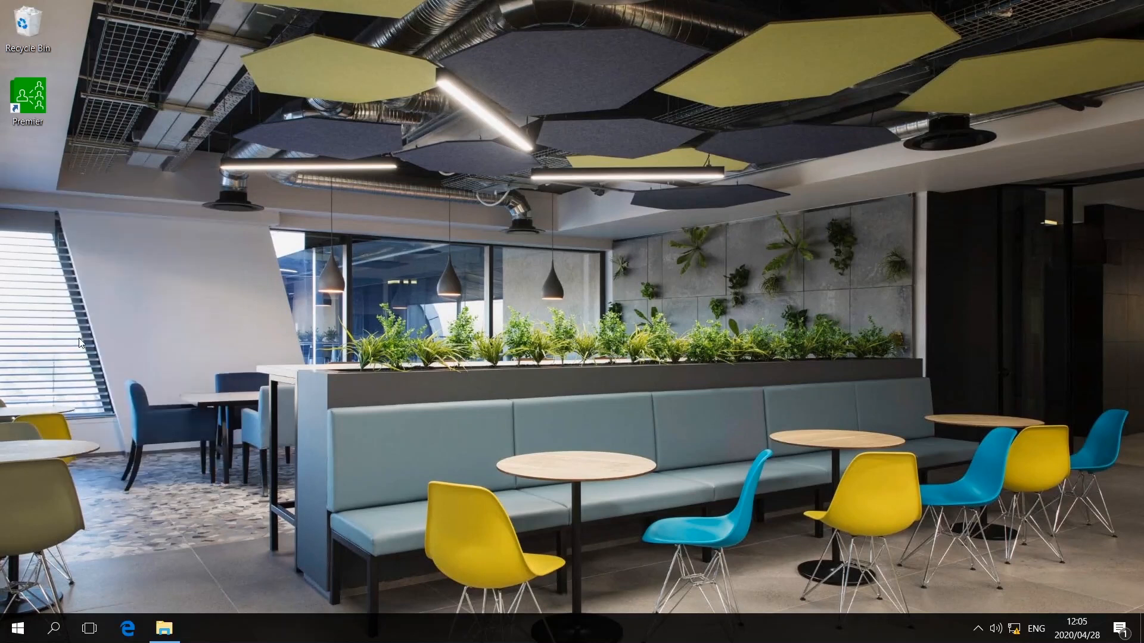
pyautogui.rightClick(30, 105)
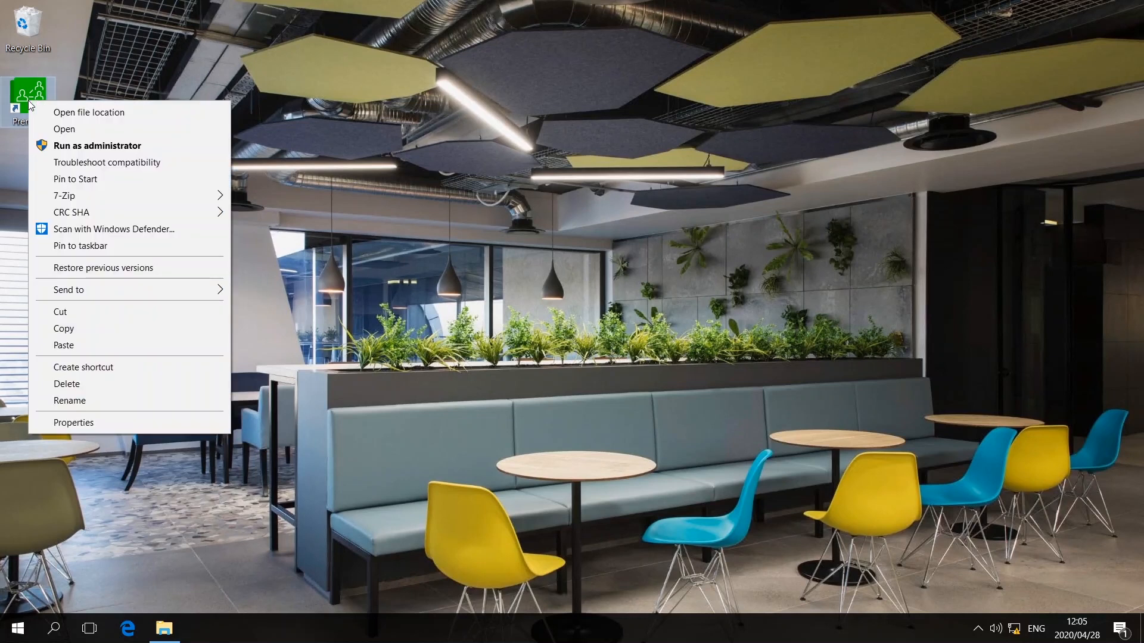
# - Go to the Premier shortcut's file location, enter its ODBC folder and select ODBCsetup
pyautogui.click(126, 113)
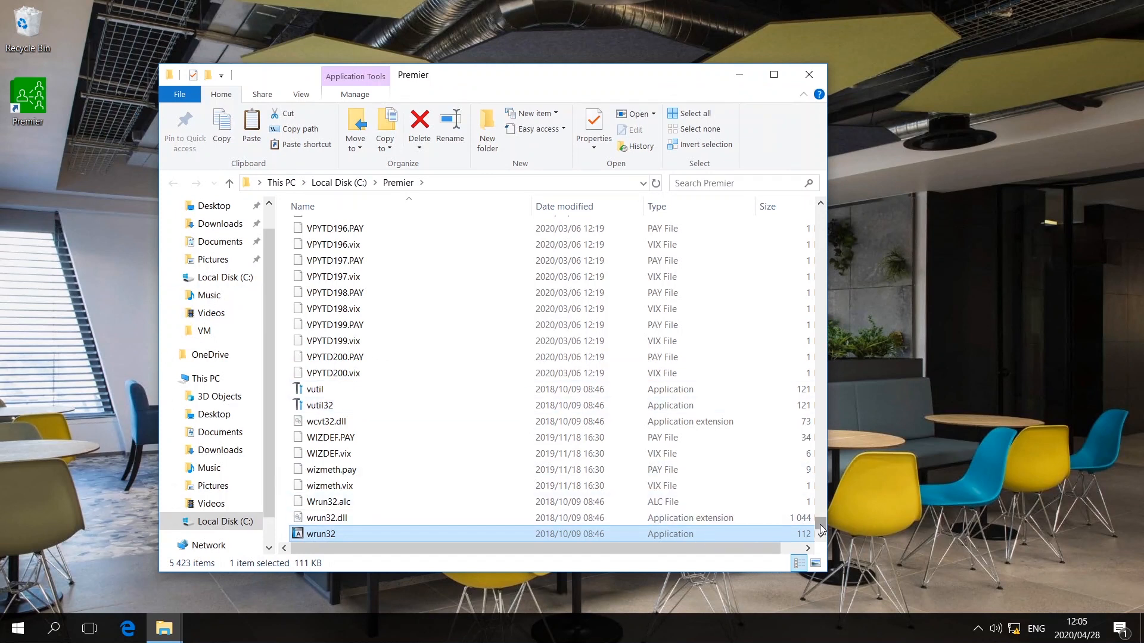
pyautogui.moveTo(819, 524); pyautogui.dragTo(823, 216)
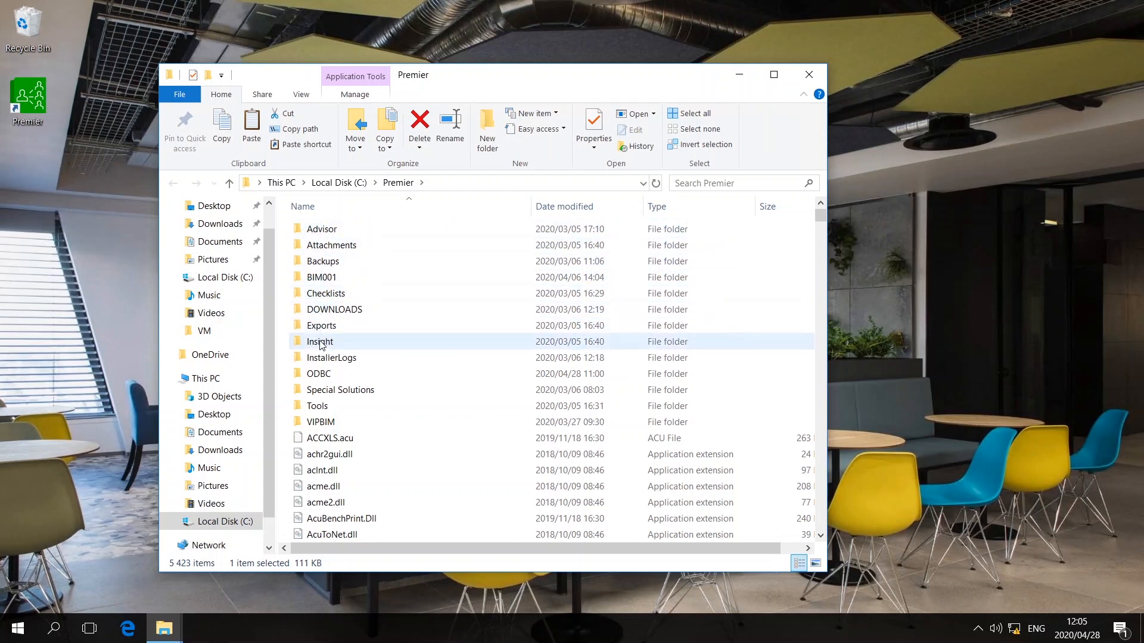
pyautogui.click(334, 377)
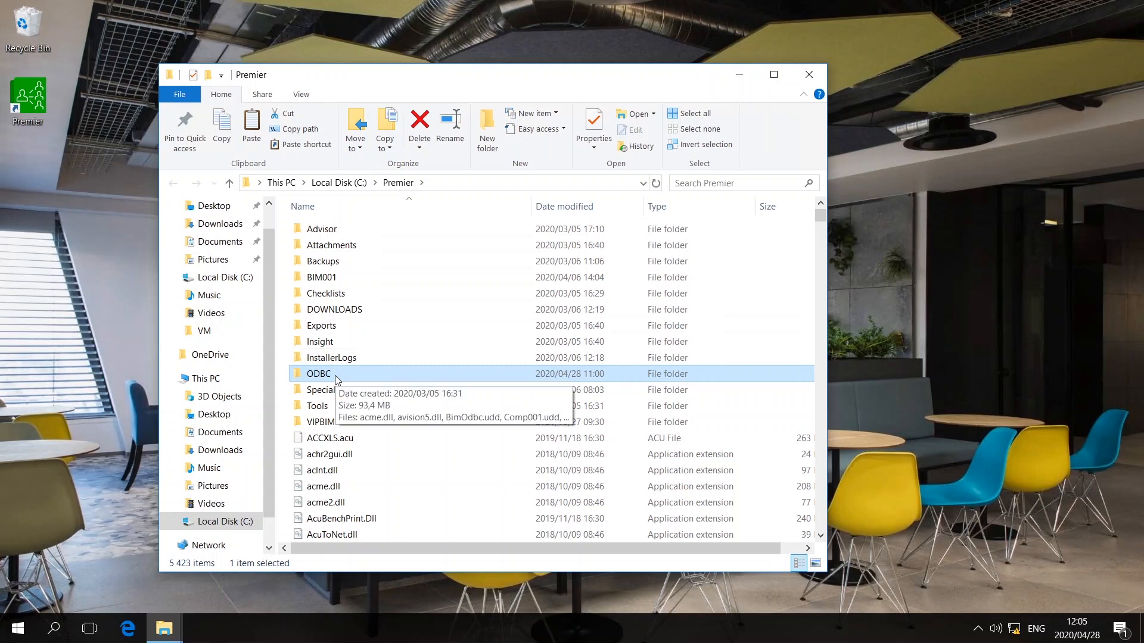
pyautogui.doubleClick(335, 375)
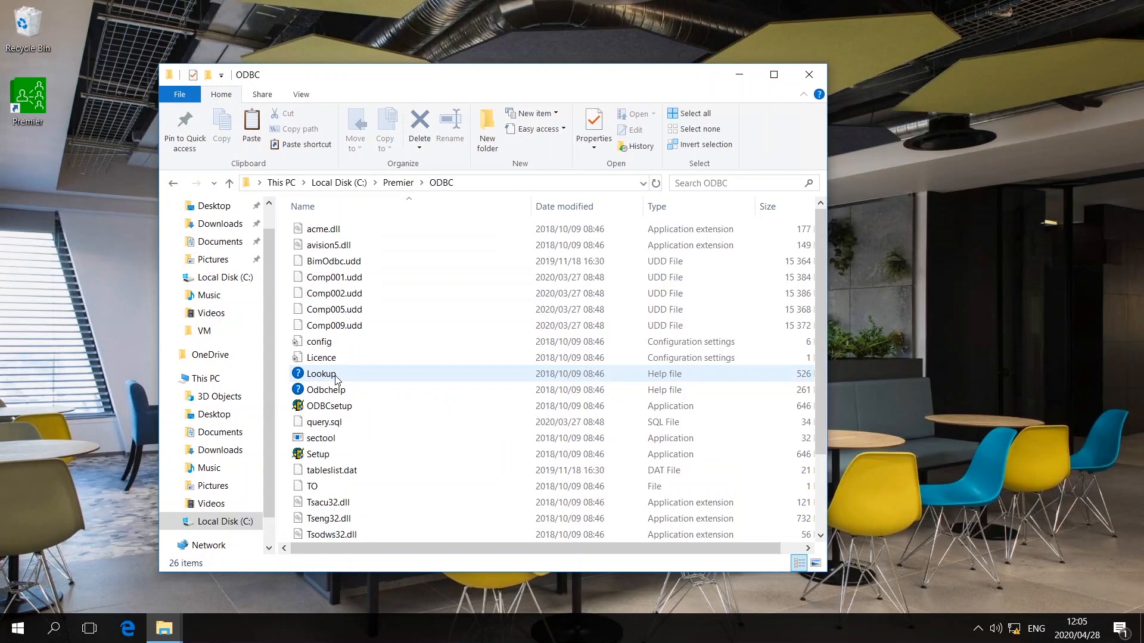
pyautogui.click(336, 411)
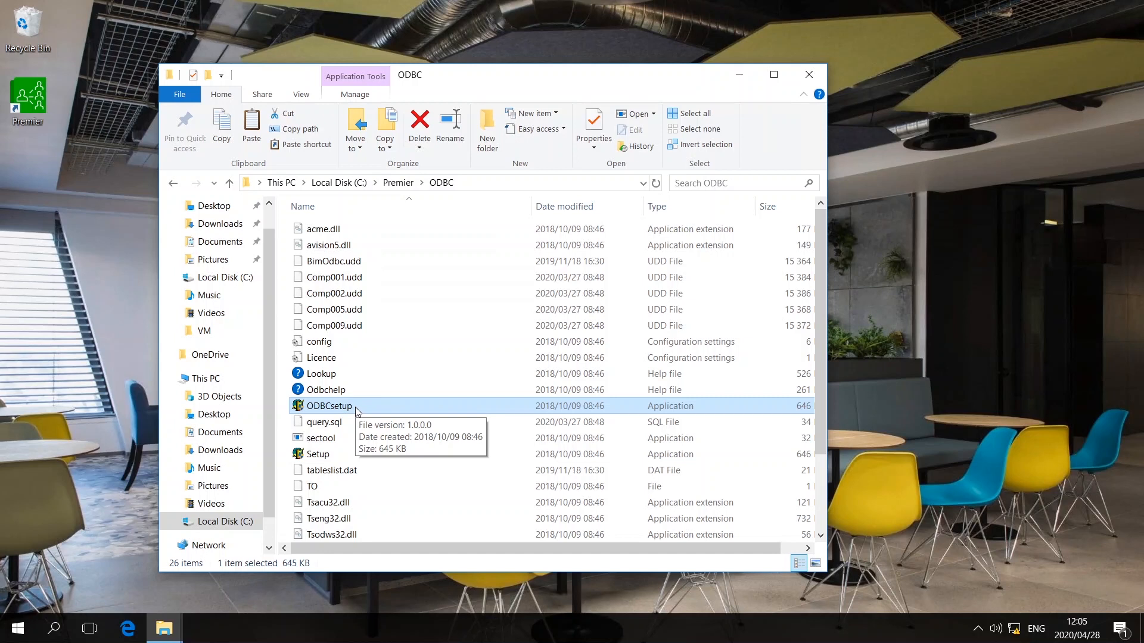
# - Launch ODBCsetup and submit the authorisation code in the License Code dialog
pyautogui.doubleClick(356, 408)
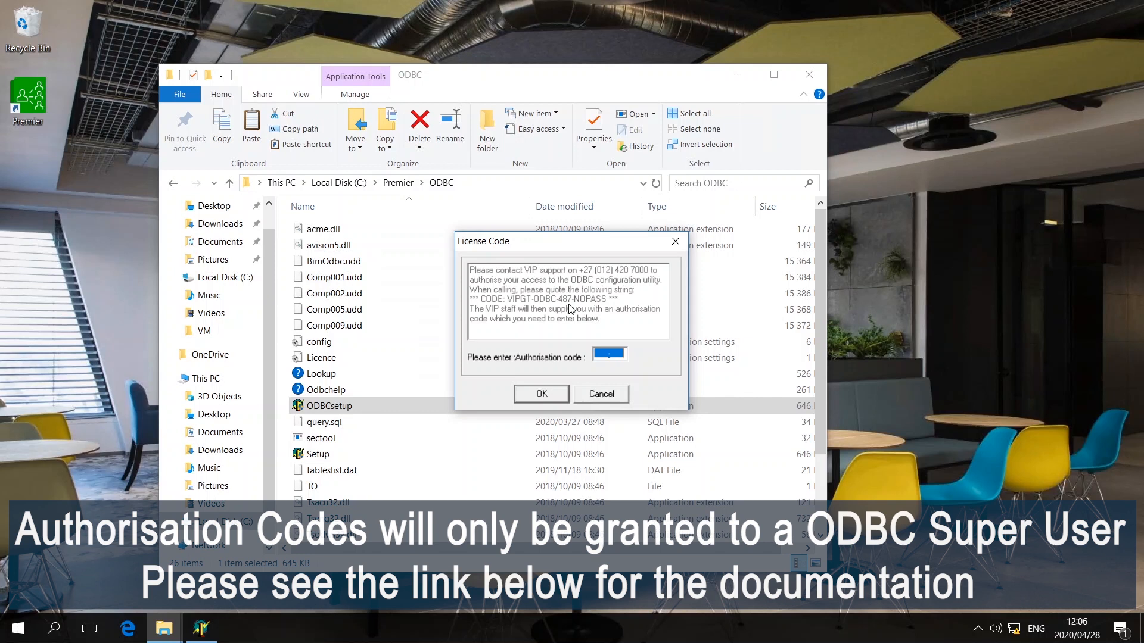
pyautogui.click(549, 395)
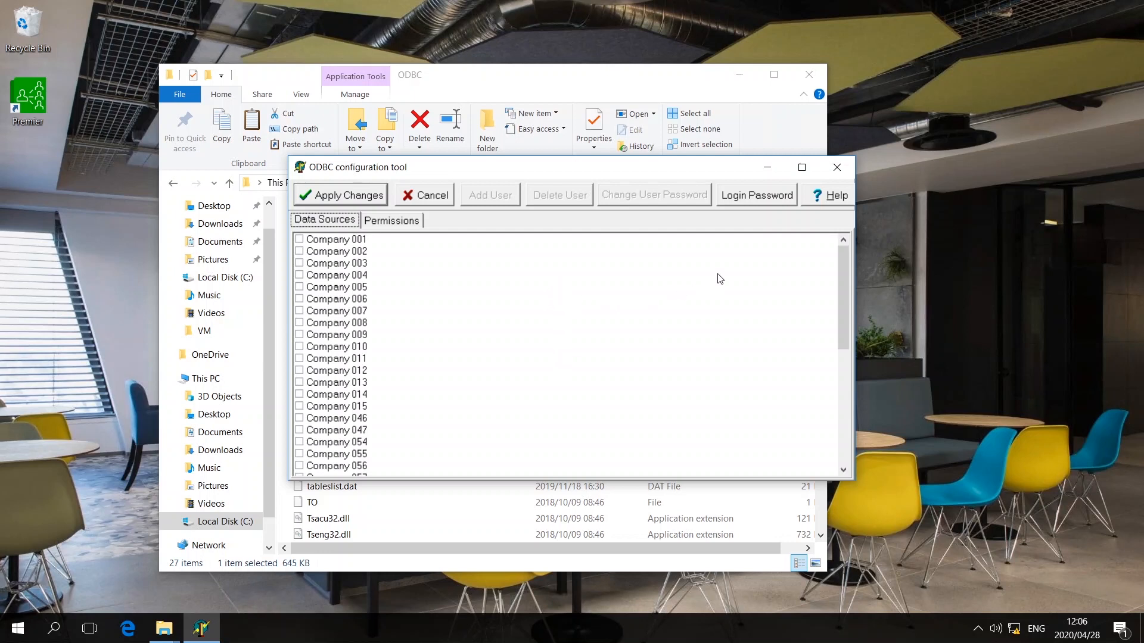
# - Enter the new login password in both the Password and Confirm fields and save it
pyautogui.click(741, 202)
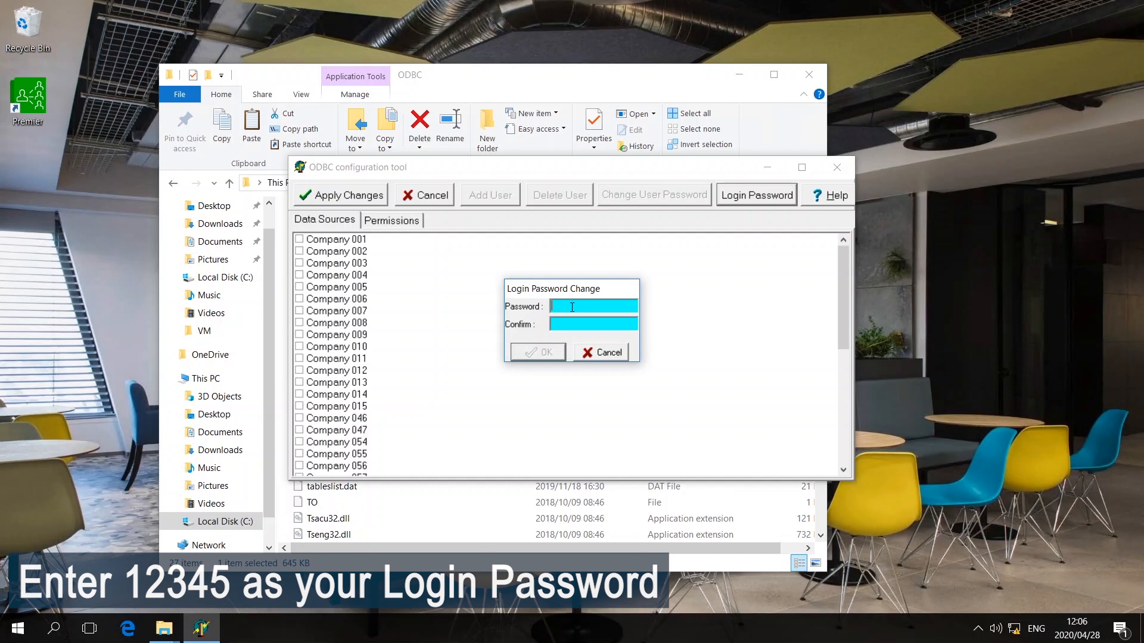
pyautogui.write('1234512345')
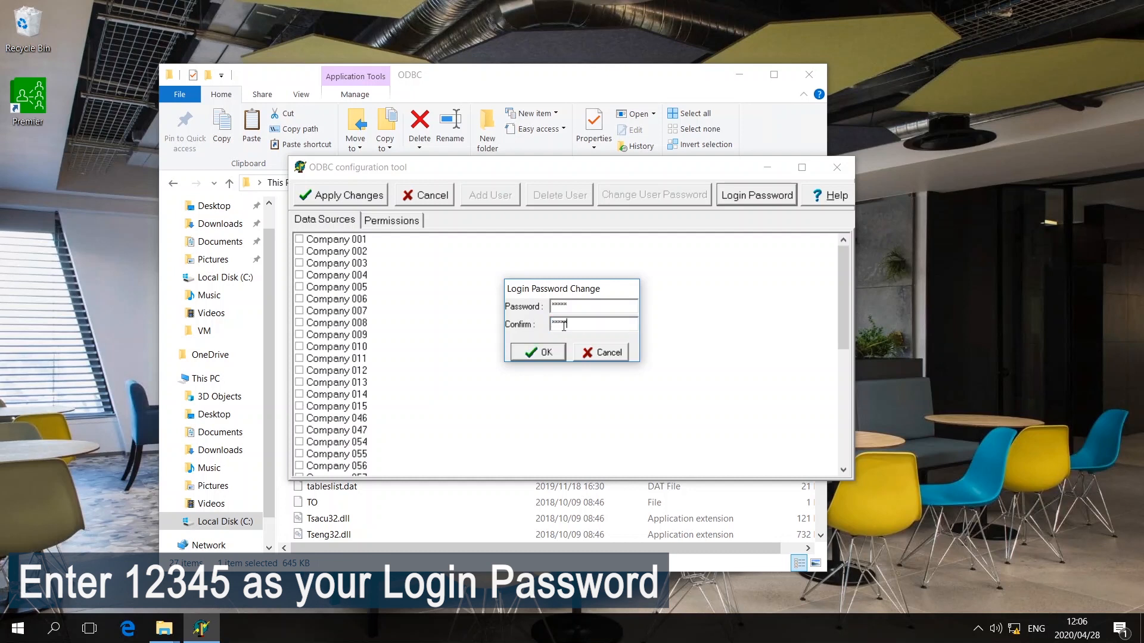
pyautogui.click(557, 352)
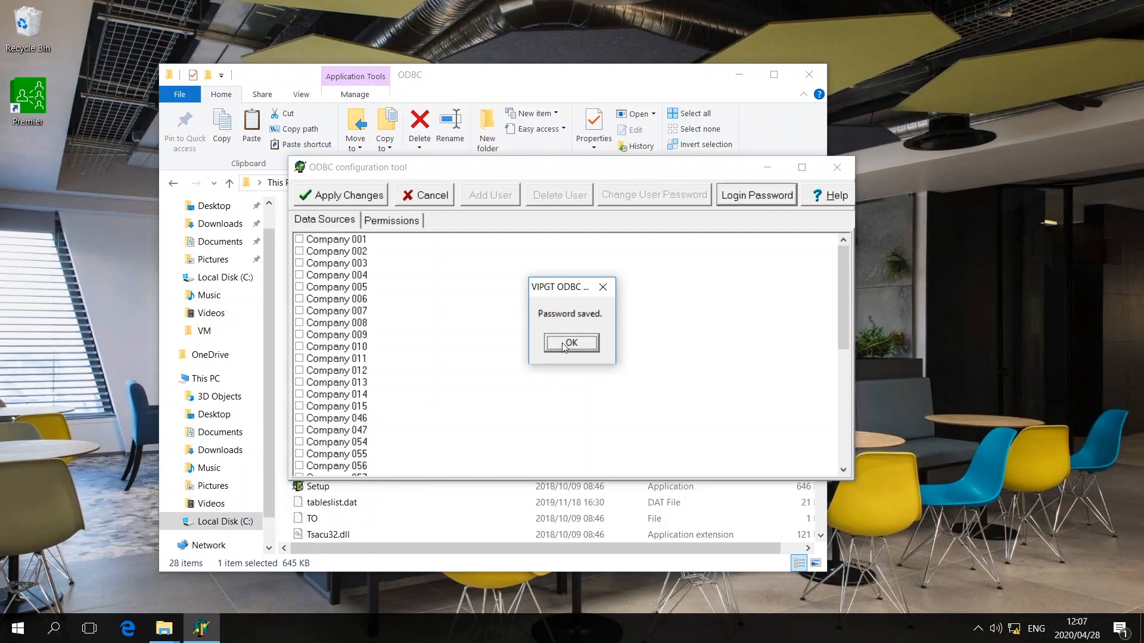
# - Tick Company 001, 002 and 003 on Data Sources and show their permissions
pyautogui.click(565, 346)
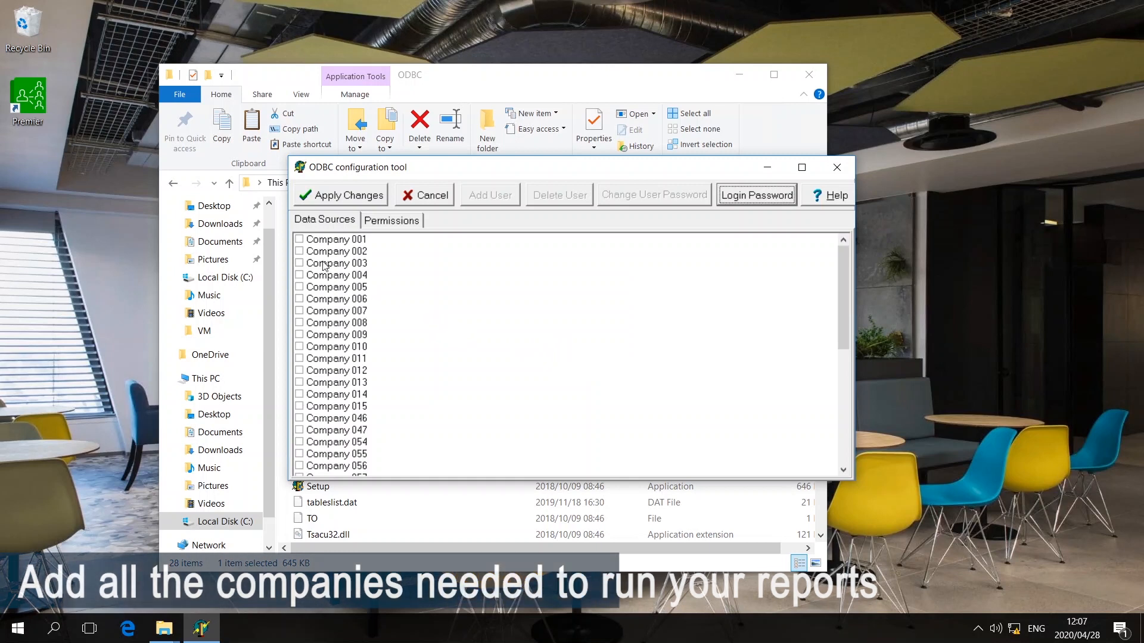
pyautogui.click(300, 240)
pyautogui.click(301, 251)
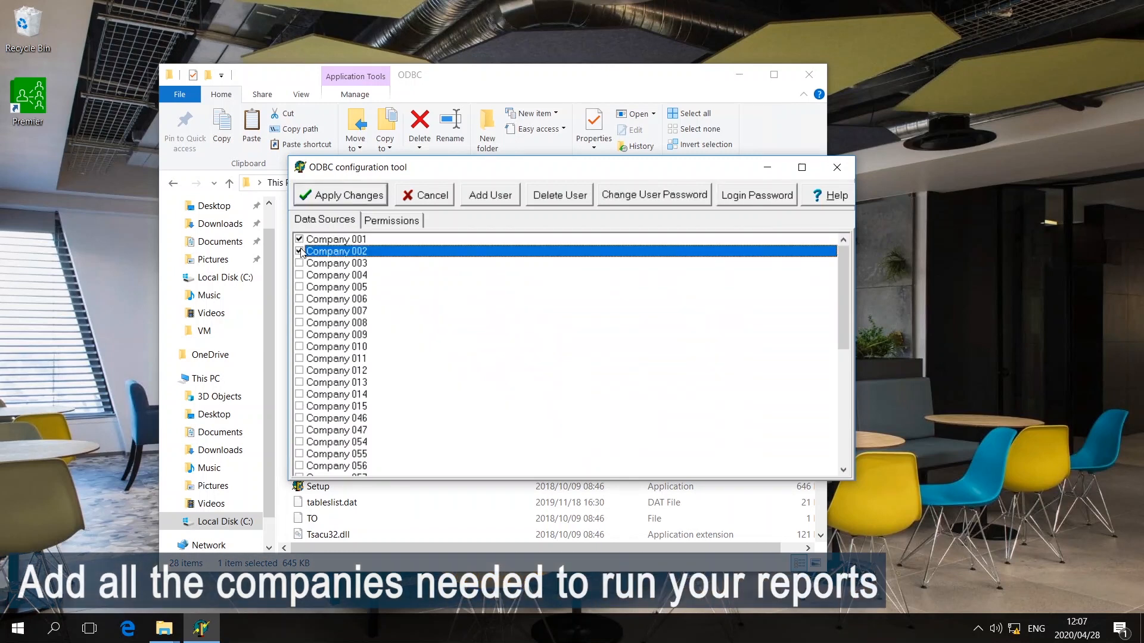
pyautogui.click(300, 263)
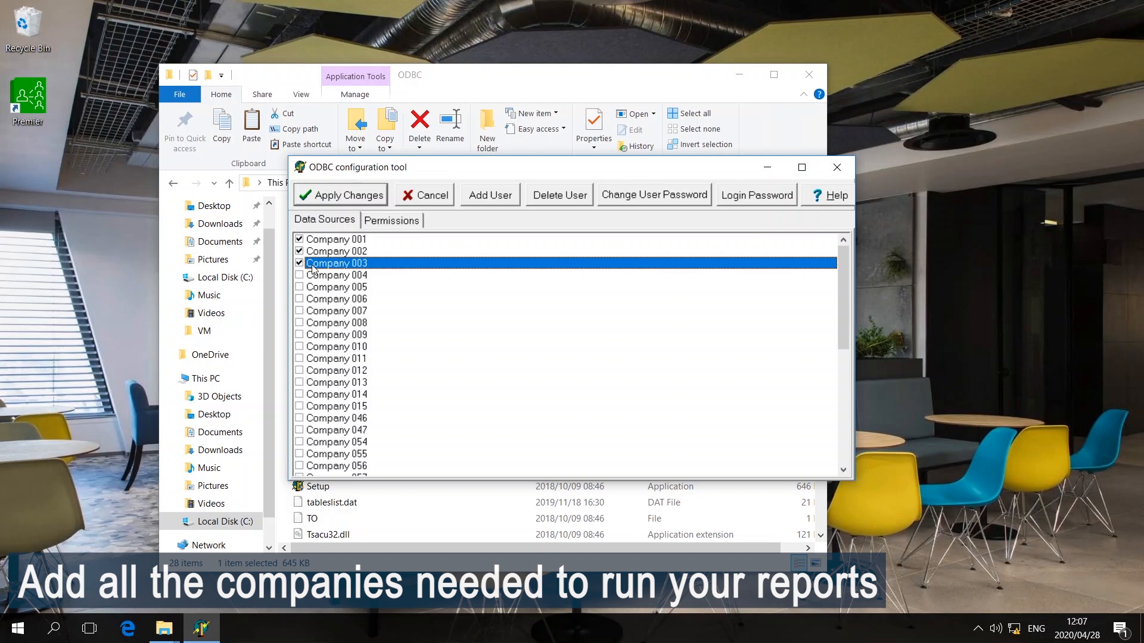
pyautogui.click(391, 221)
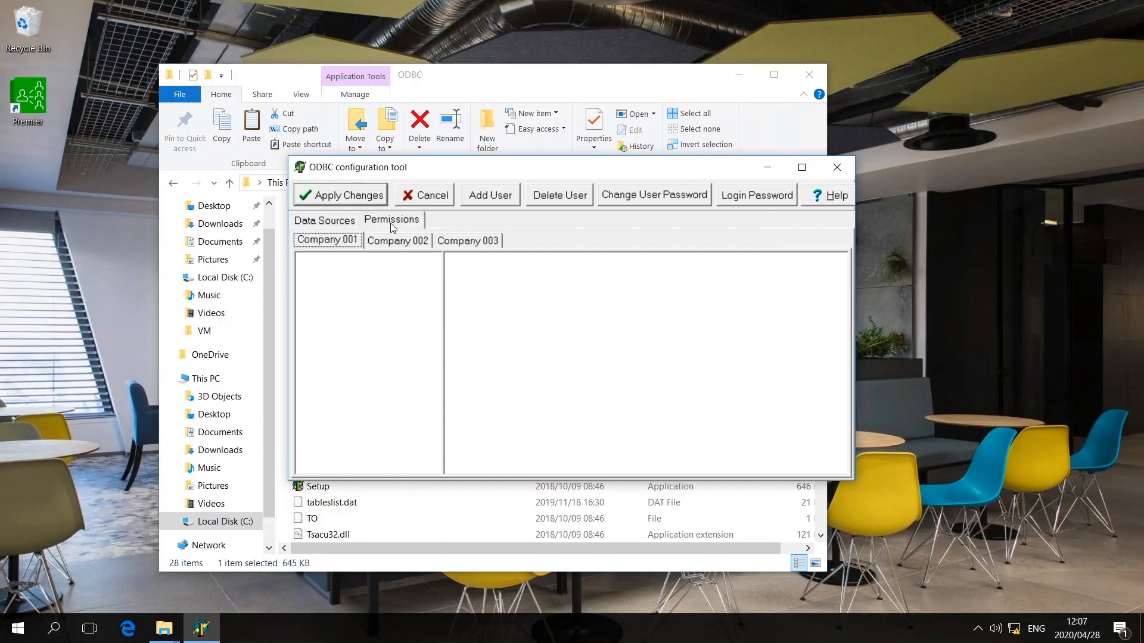
# - Add username VIP to Company 001, entering and confirming its password
pyautogui.click(484, 202)
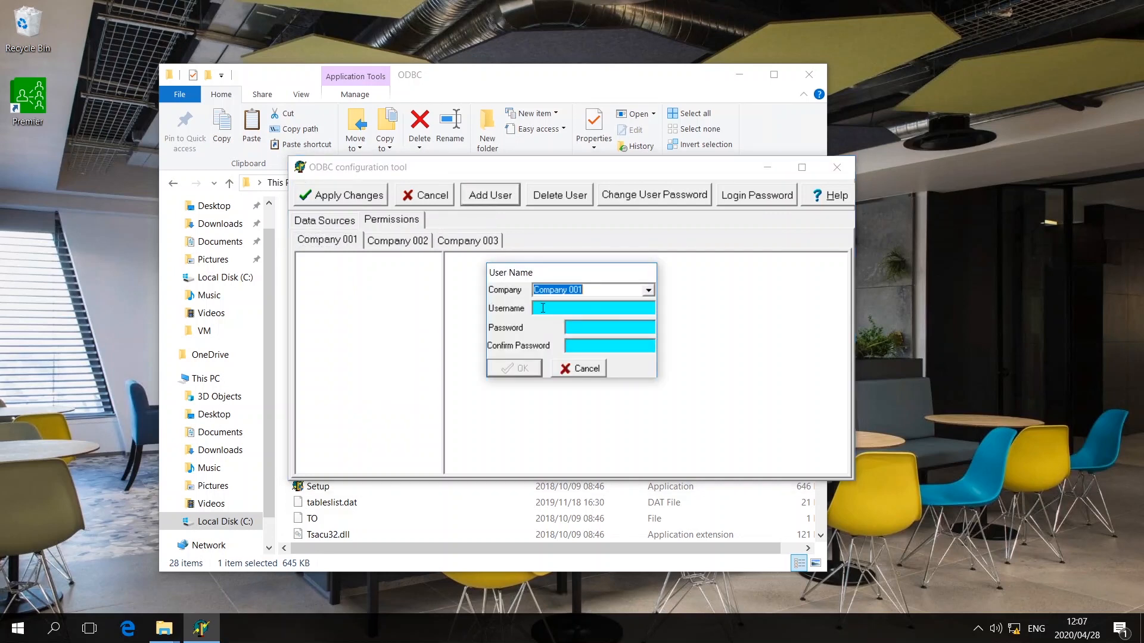
pyautogui.click(543, 308)
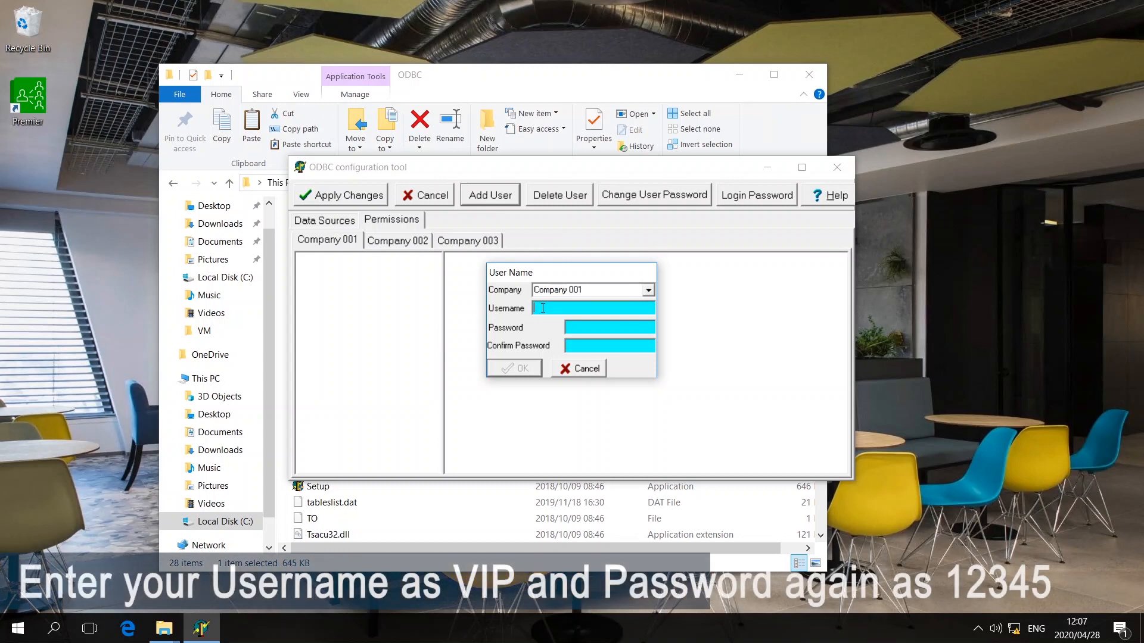
pyautogui.write('V')
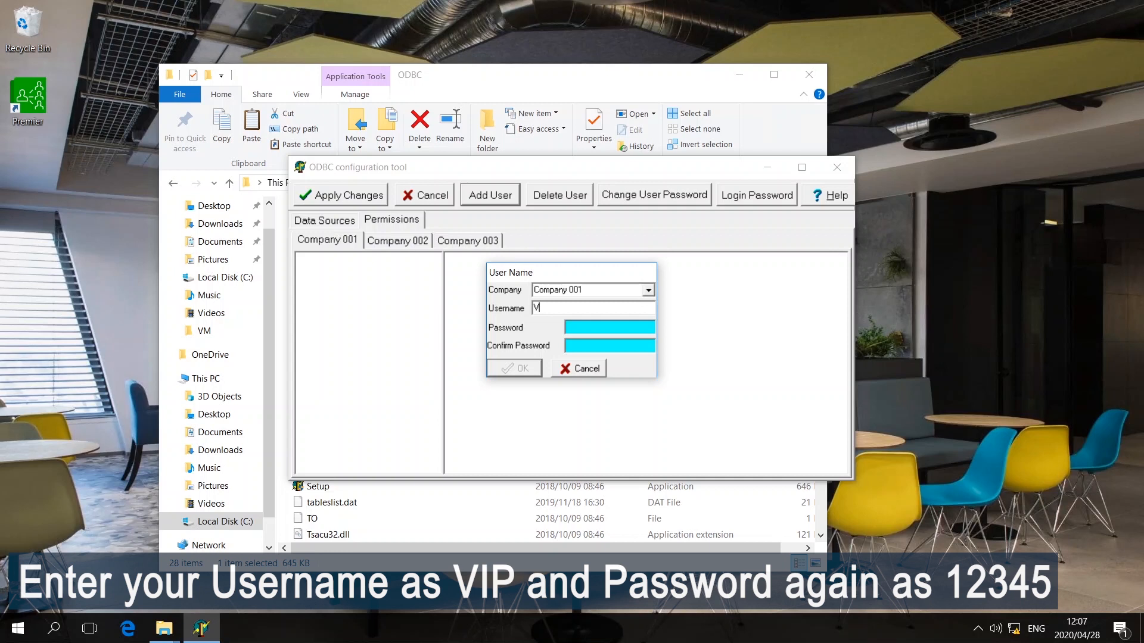
pyautogui.write('IP')
pyautogui.write('12345')
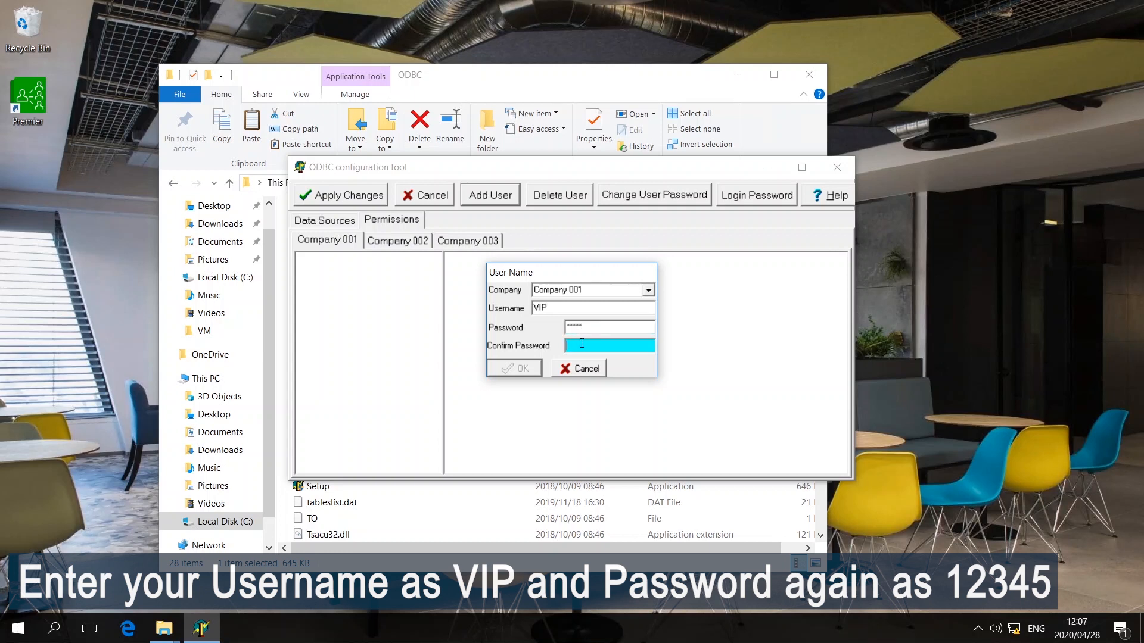
pyautogui.write('12345')
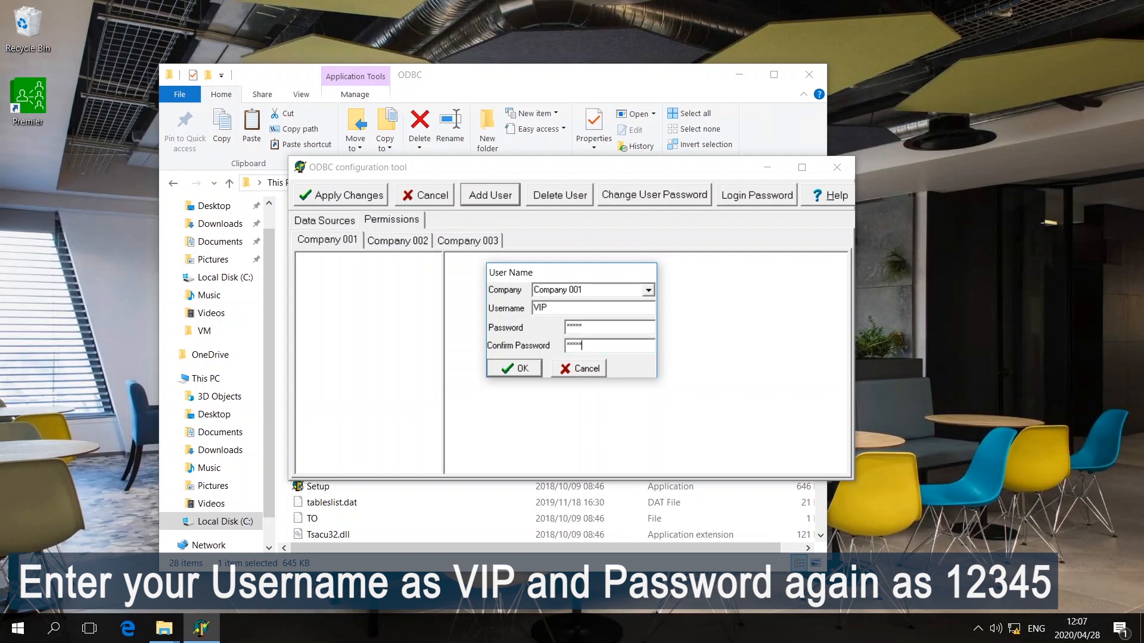
pyautogui.click(534, 370)
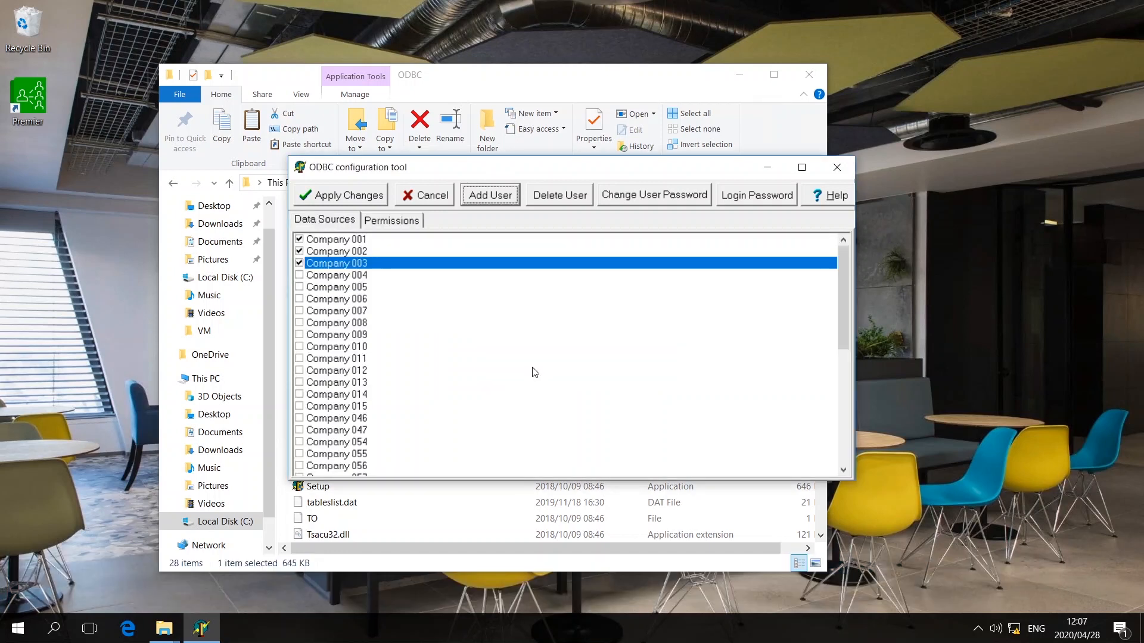
# - For vip under Company 001, tick table permissions from BIM Tables through Job Costing Information
pyautogui.click(407, 221)
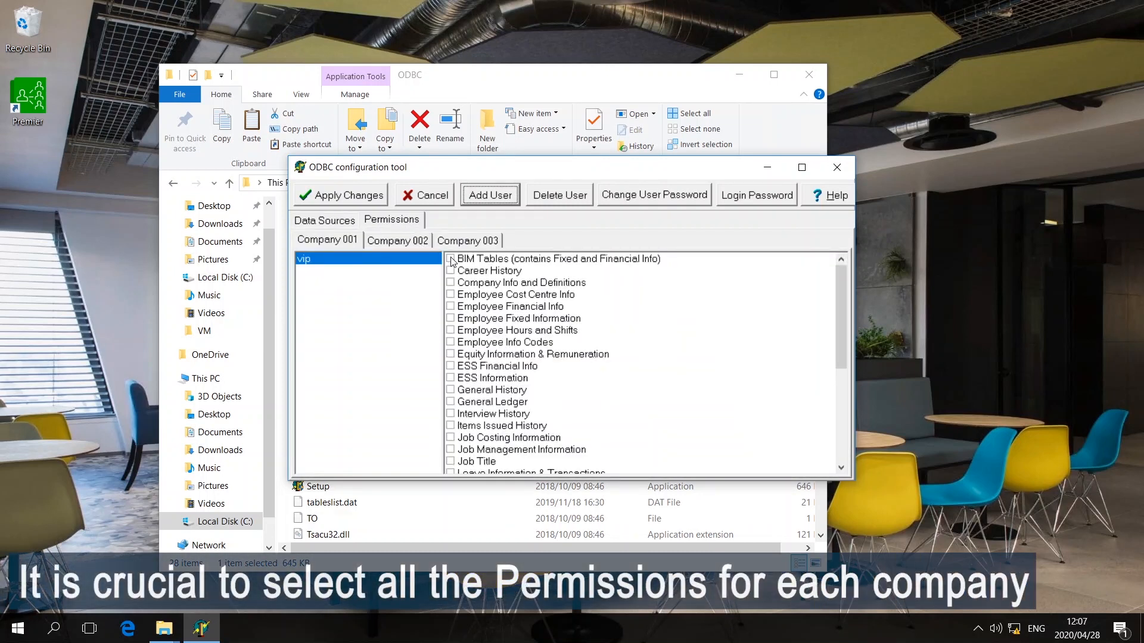
pyautogui.click(451, 259)
pyautogui.press('Down')
pyautogui.press('space')
pyautogui.press('Down')
pyautogui.press('space')
pyautogui.press('Down')
pyautogui.press('space')
pyautogui.press('Down')
pyautogui.press('space')
pyautogui.press('Down')
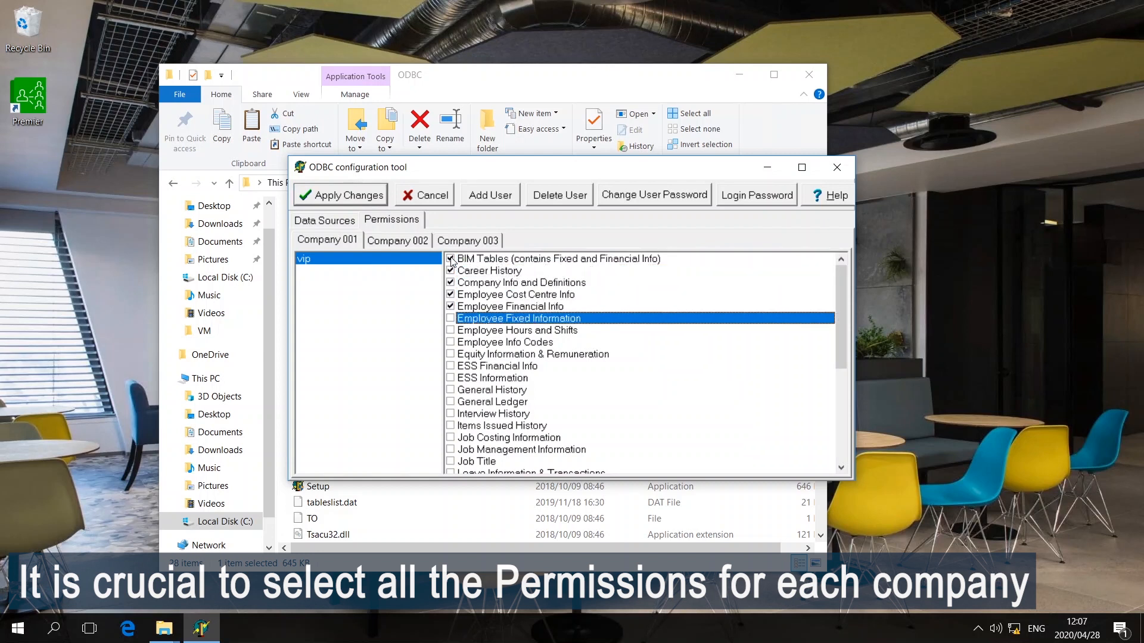
pyautogui.press('space')
pyautogui.press('Down')
pyautogui.press('Down')
pyautogui.press('space')
pyautogui.press('Down')
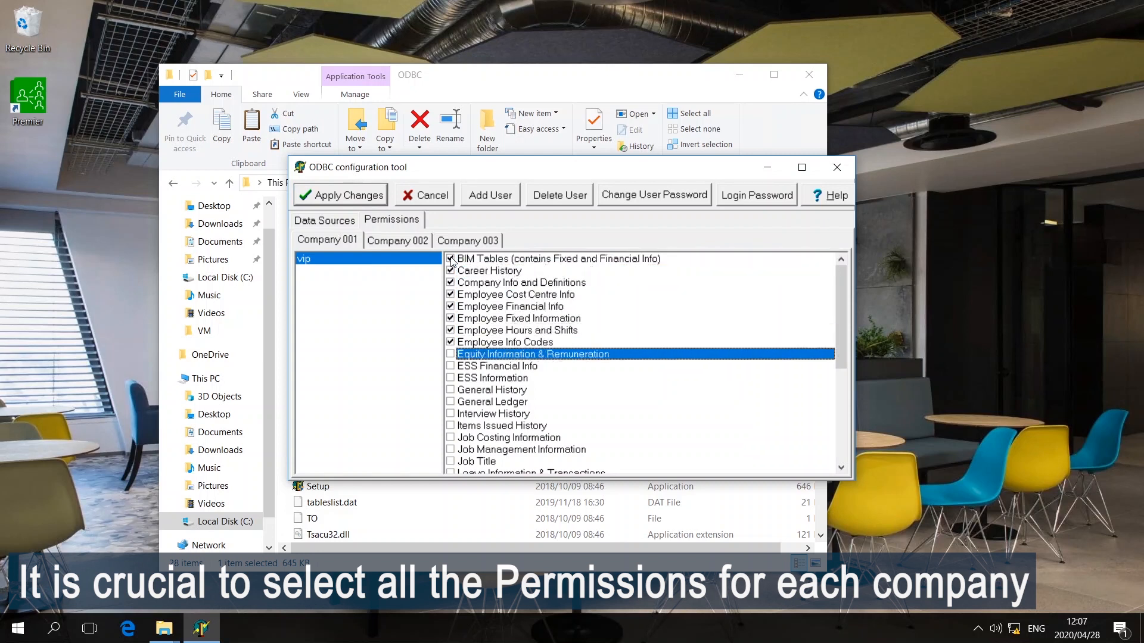
pyautogui.press('space')
pyautogui.press('Down')
pyautogui.press('Down')
pyautogui.press('space')
pyautogui.press('Down')
pyautogui.press('space')
pyautogui.press('Down')
pyautogui.press('space')
pyautogui.press('Down')
# - Tick the remaining table permissions, Job Management Information through Vehicle History
pyautogui.press('Down')
pyautogui.press('space')
pyautogui.press('Down')
pyautogui.press('space')
pyautogui.press('Down')
pyautogui.press('space')
pyautogui.press('Down')
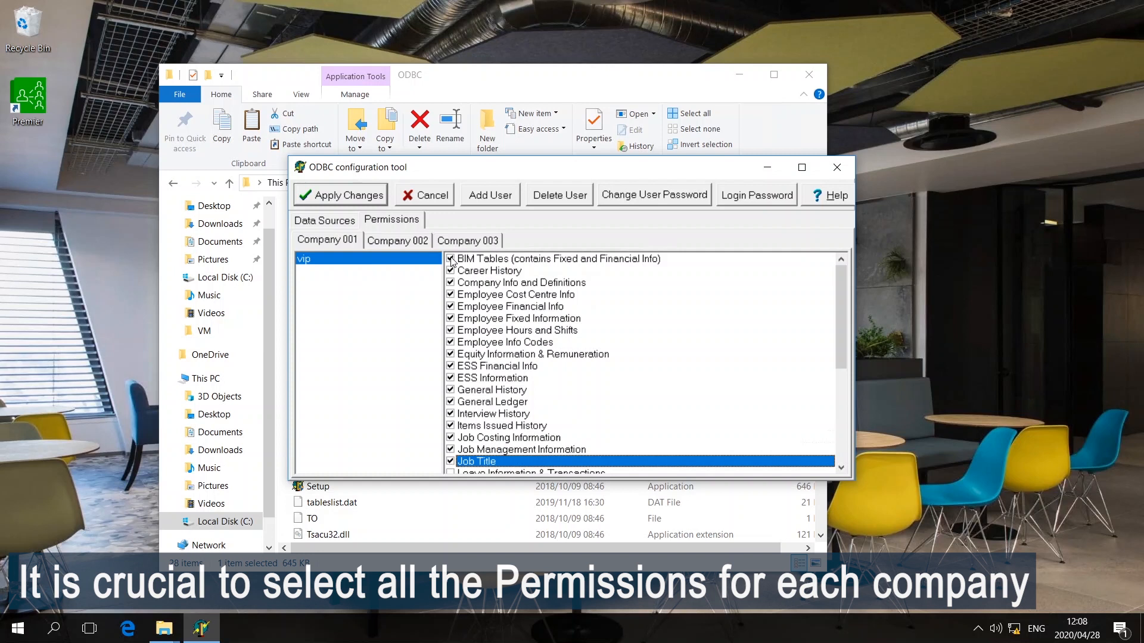
pyautogui.press('Down')
pyautogui.press('space')
pyautogui.press('Down')
pyautogui.press('space')
pyautogui.press('Down')
pyautogui.press('space')
pyautogui.press('Down')
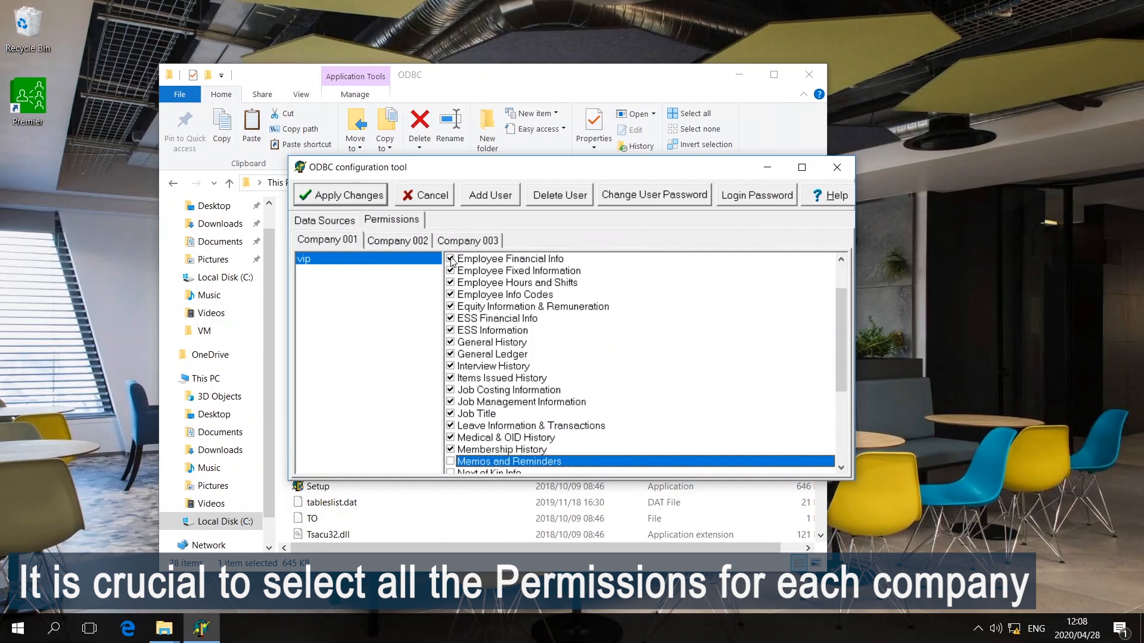
pyautogui.press('Down')
pyautogui.press('space')
pyautogui.press('Down')
pyautogui.press('space')
pyautogui.press('Down')
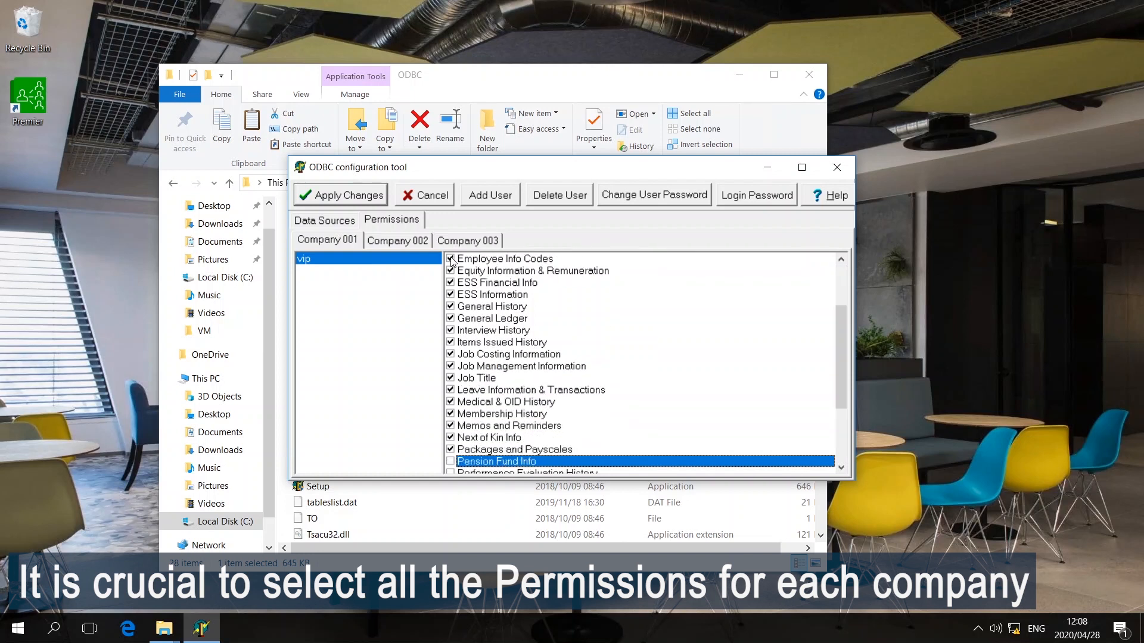
pyautogui.press('space')
pyautogui.press('Down')
pyautogui.press('Down')
pyautogui.press('space')
pyautogui.press('Down')
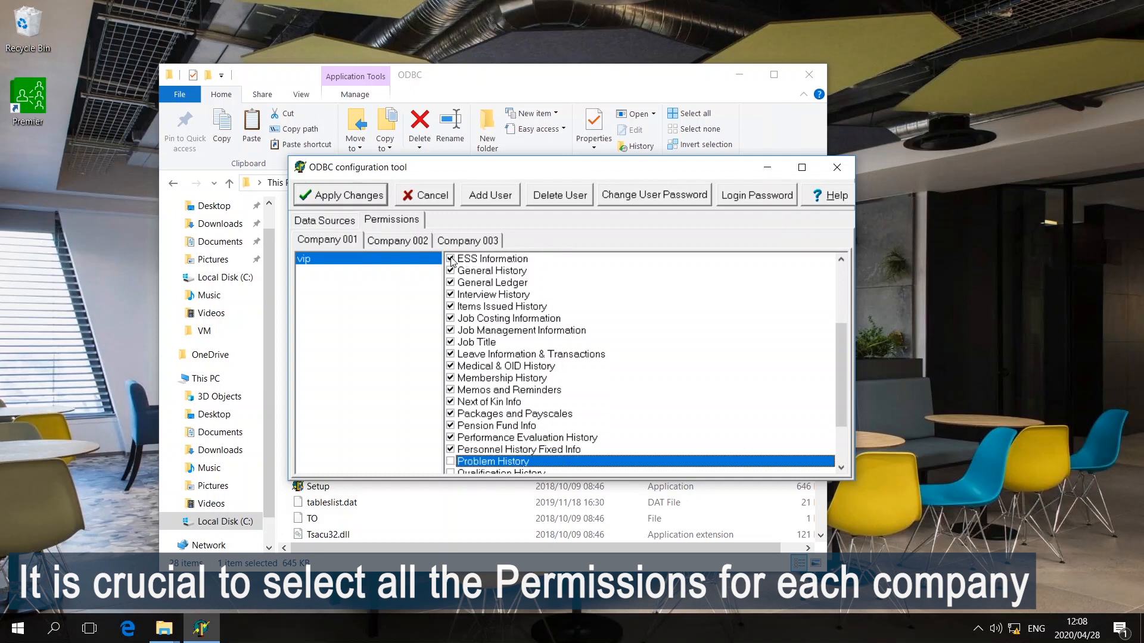
pyautogui.press('space')
pyautogui.press('Down')
pyautogui.press('Down')
pyautogui.press('space')
pyautogui.press('Down')
pyautogui.press('space')
pyautogui.press('Down')
pyautogui.press('space')
pyautogui.press('Down')
pyautogui.press('Down')
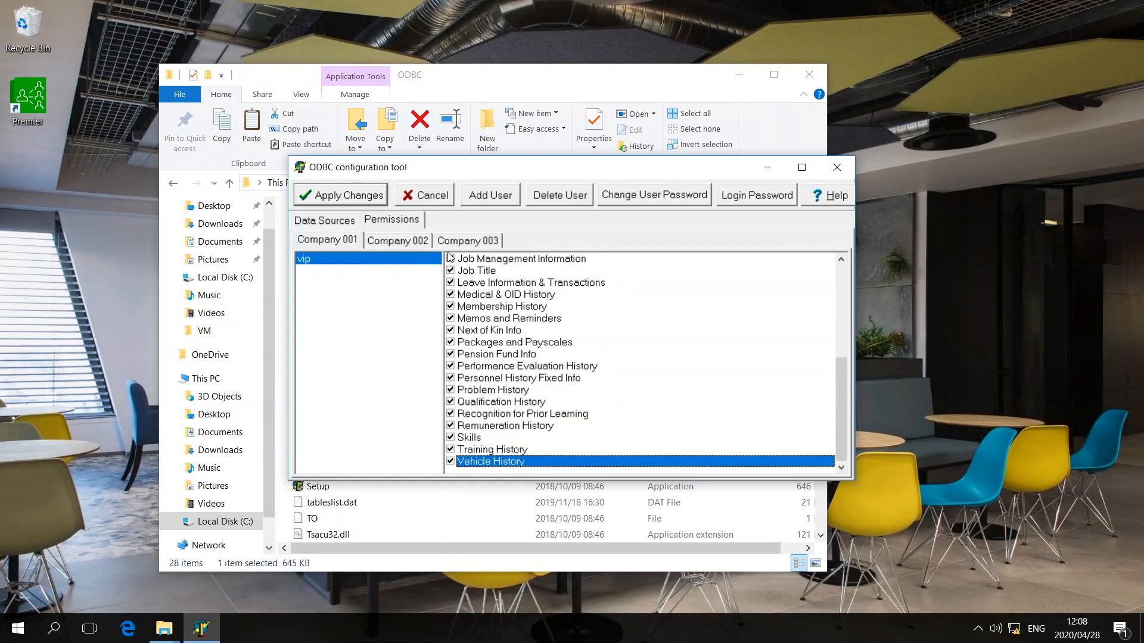
# - On the Company 002 sub-tab, add user VIP with the password entered and confirmed
pyautogui.click(395, 240)
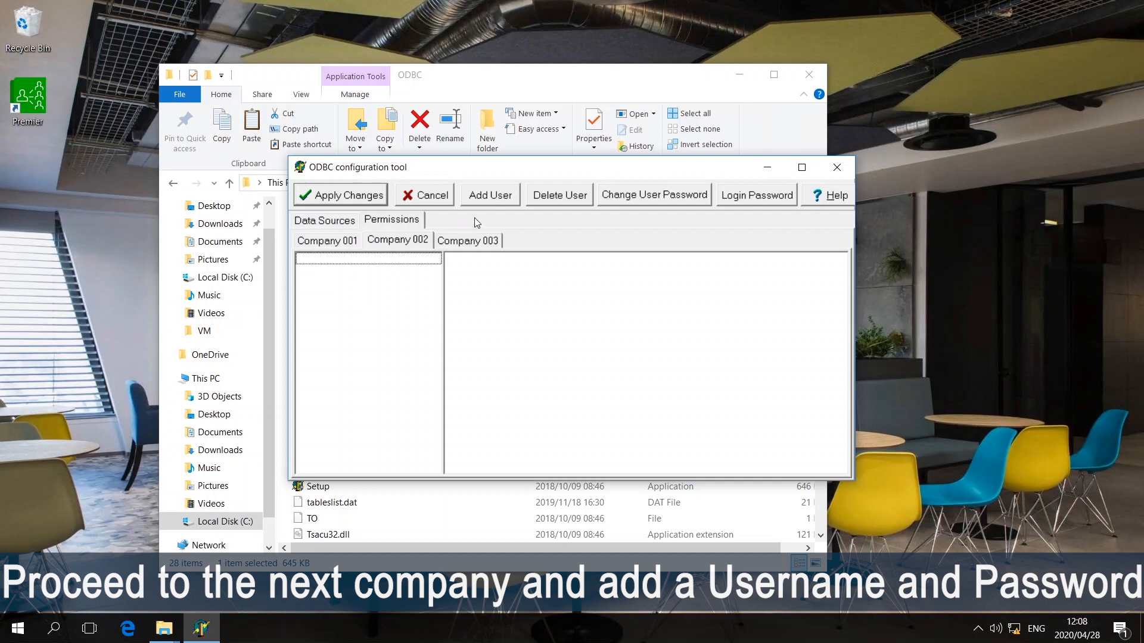
pyautogui.click(486, 196)
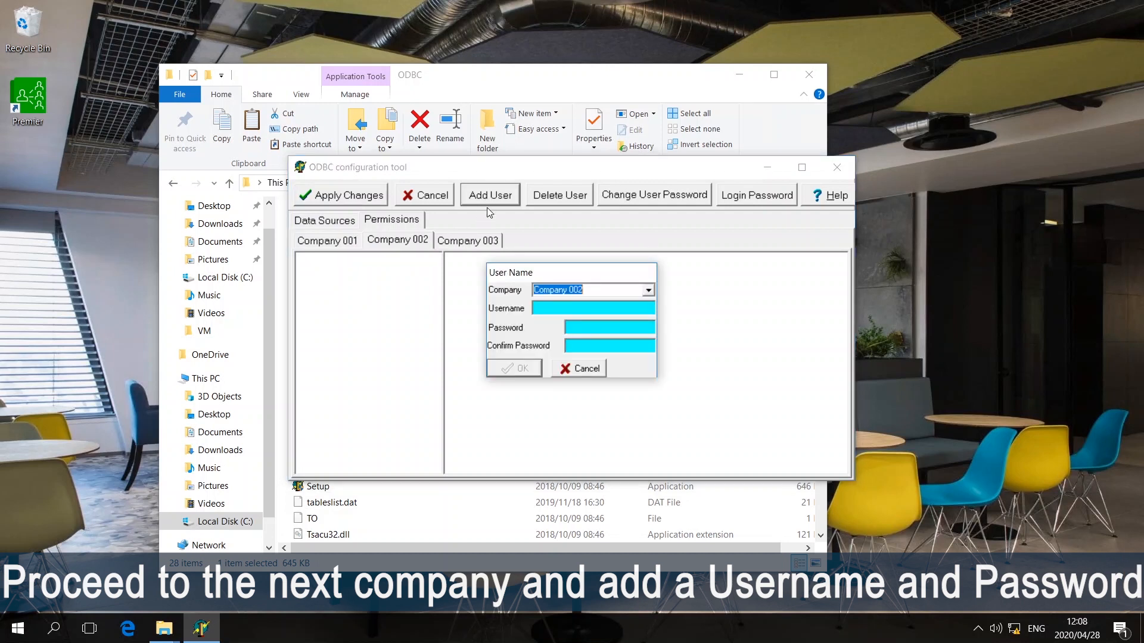
pyautogui.click(538, 307)
pyautogui.write('VIP')
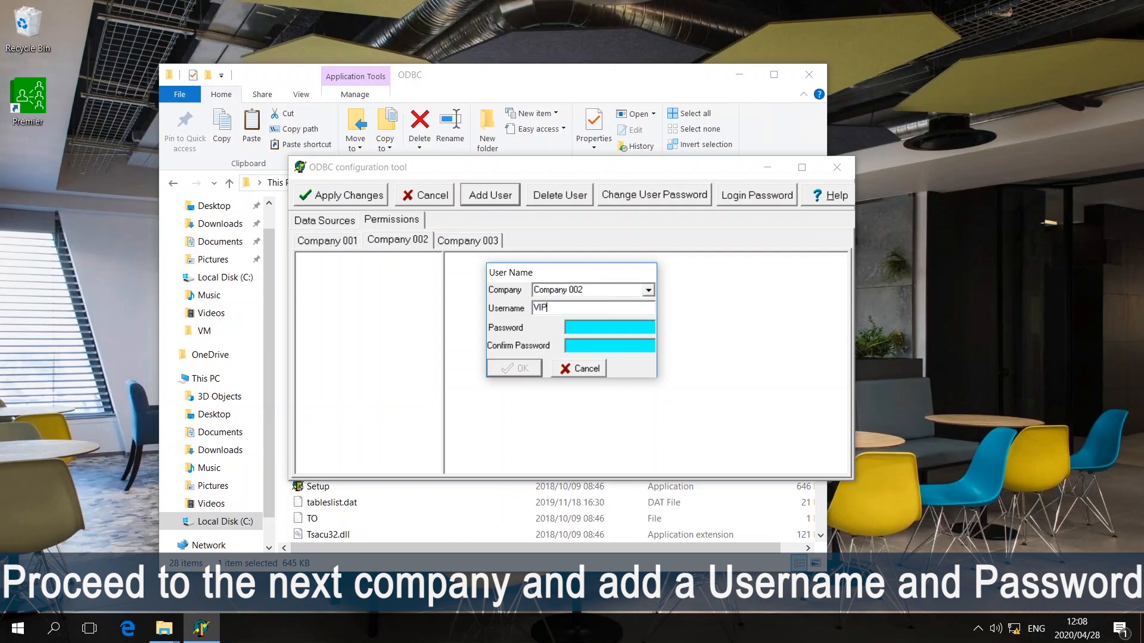
pyautogui.write('12345')
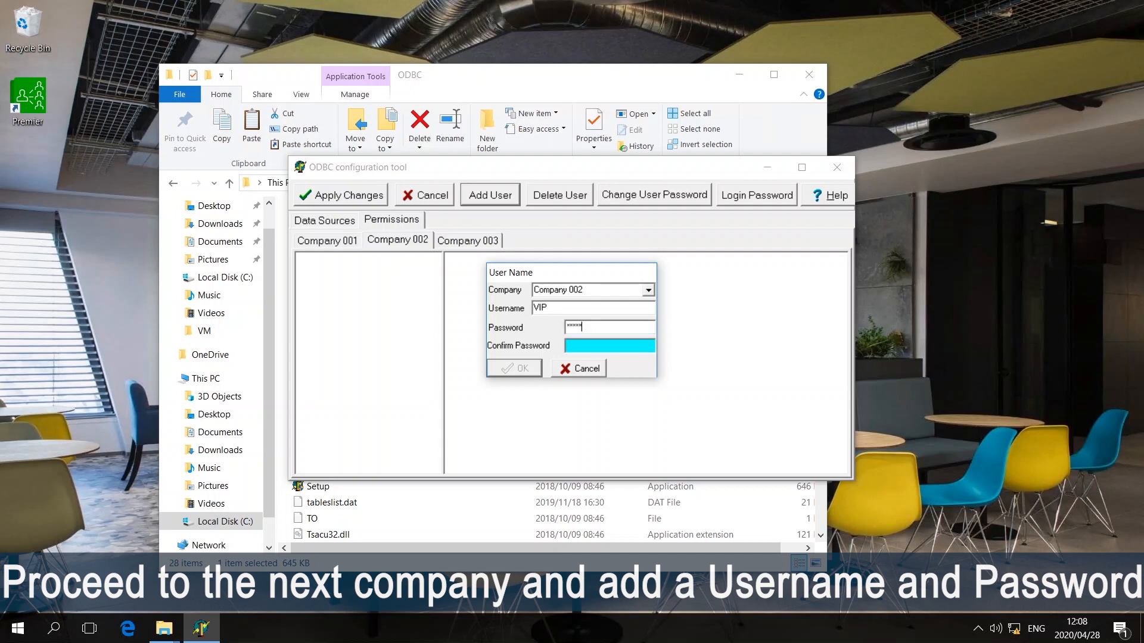
pyautogui.write('12345')
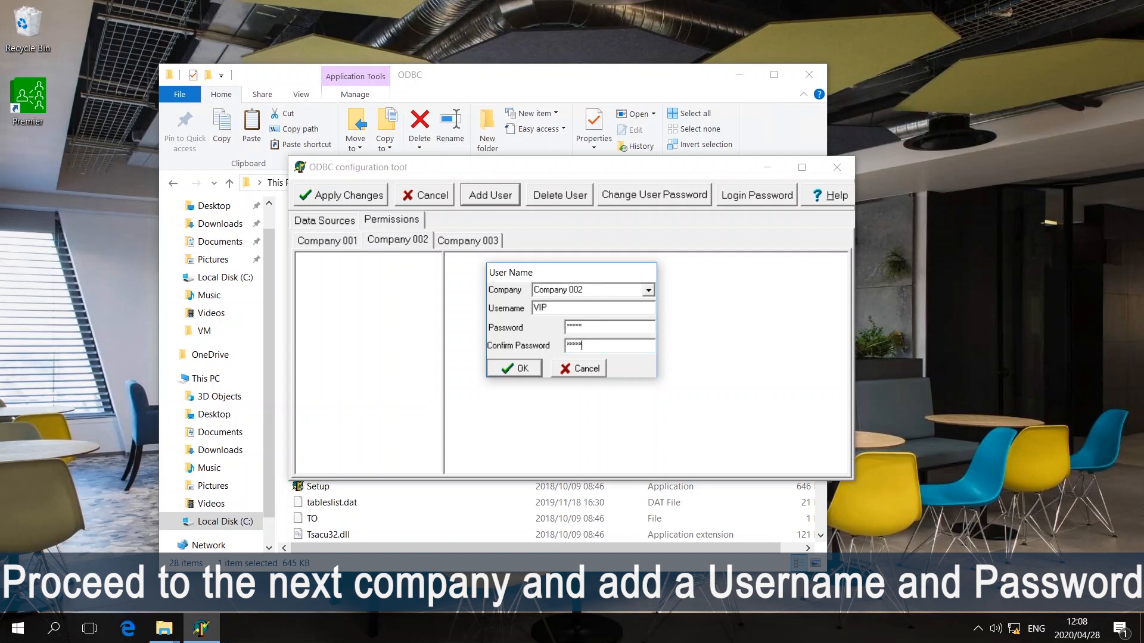
pyautogui.click(526, 370)
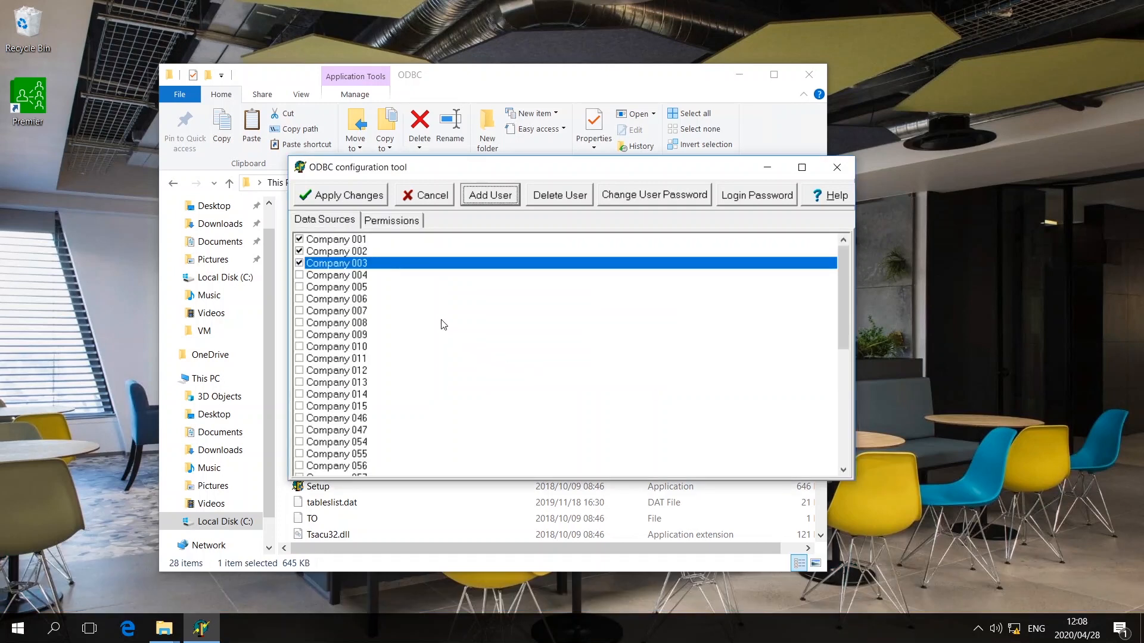
# - Tick every Company 002 table permission for vip, BIM Tables through Vehicle History, then switch to Company 003
pyautogui.click(395, 223)
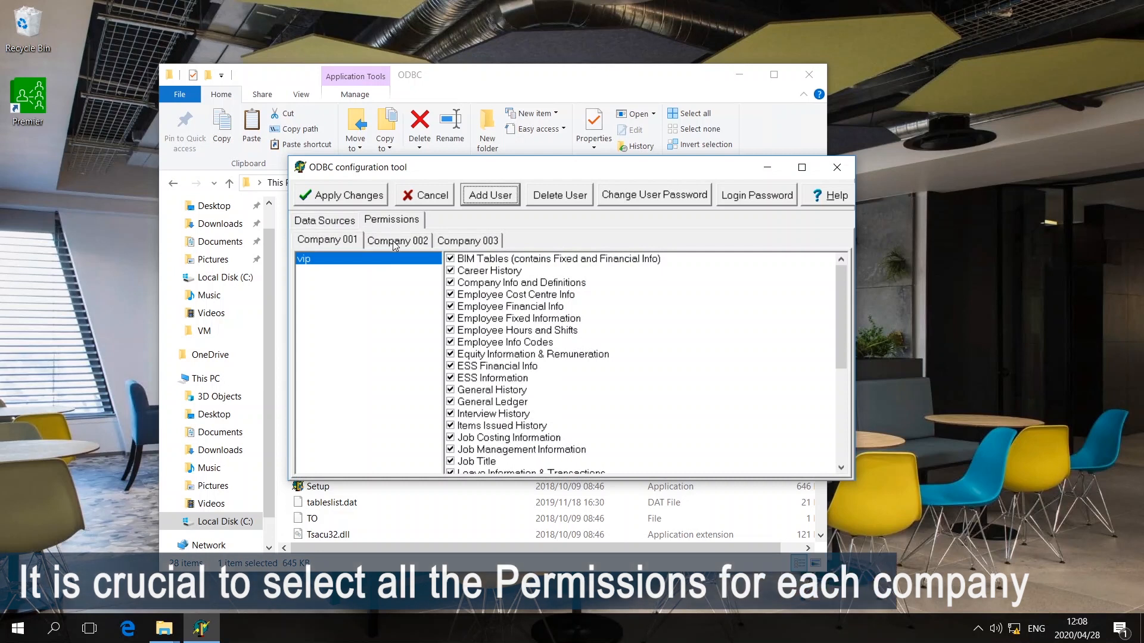
pyautogui.click(392, 240)
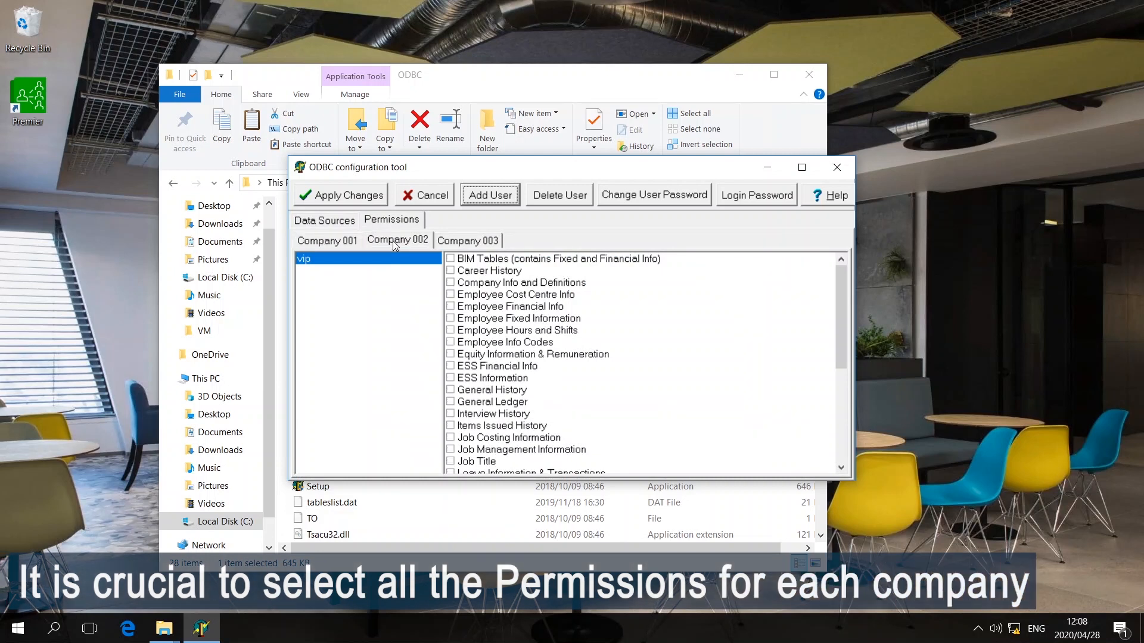
pyautogui.click(450, 259)
pyautogui.press('Down')
pyautogui.press('space')
pyautogui.press('Down')
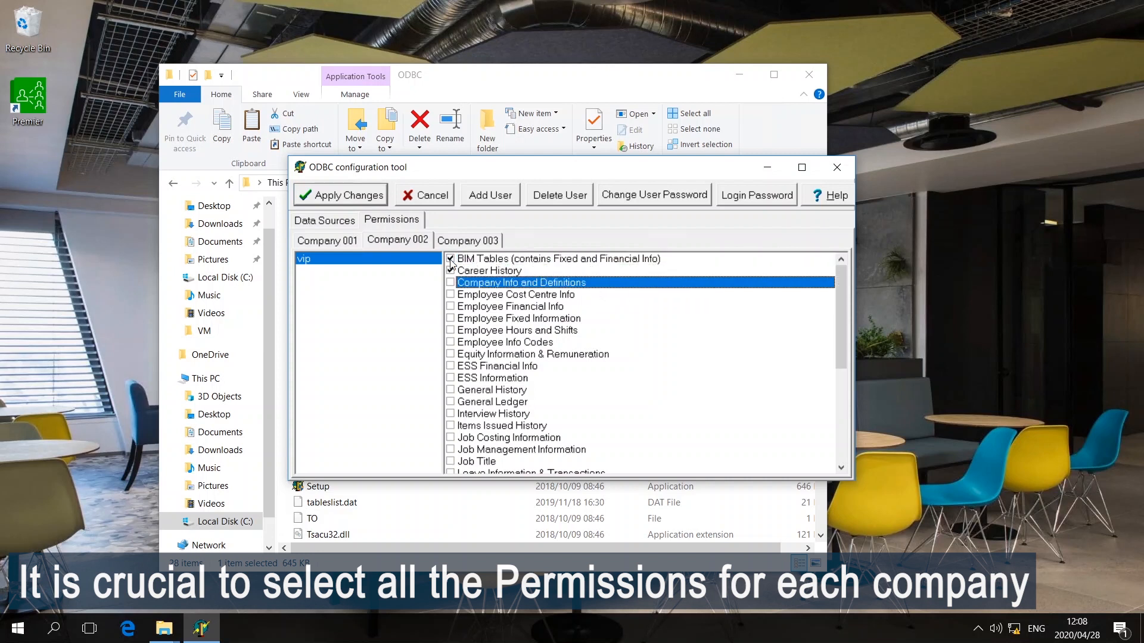
pyautogui.press('Down')
pyautogui.press('space')
pyautogui.press('Down')
pyautogui.press('space')
pyautogui.press('Down')
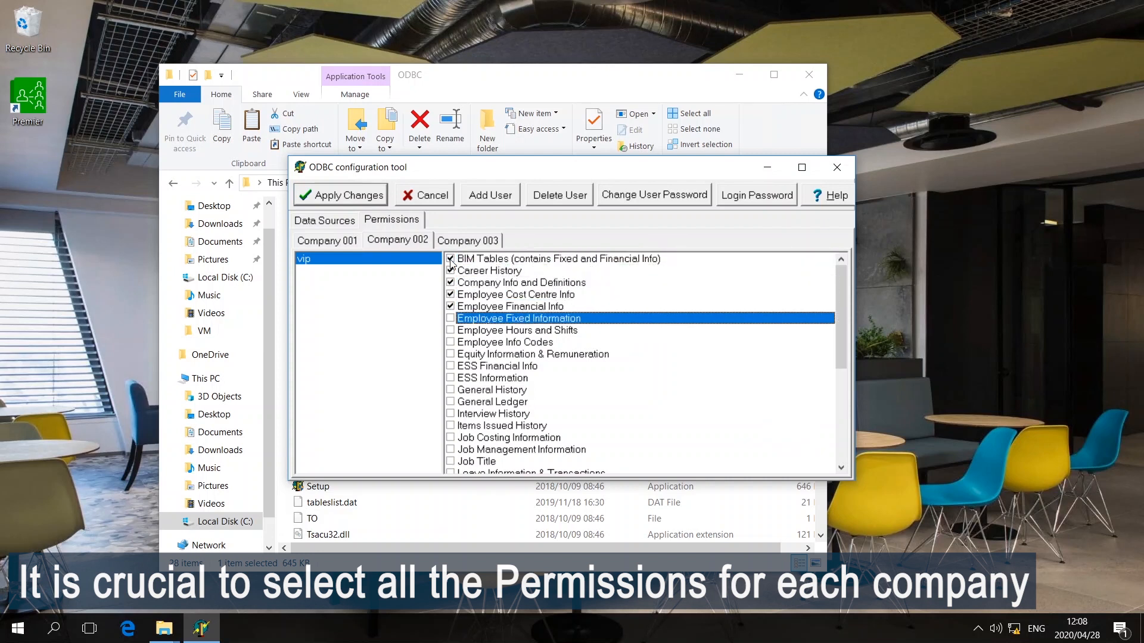
pyautogui.press('space')
pyautogui.press('Down')
pyautogui.press('Down')
pyautogui.press('space')
pyautogui.press('Down')
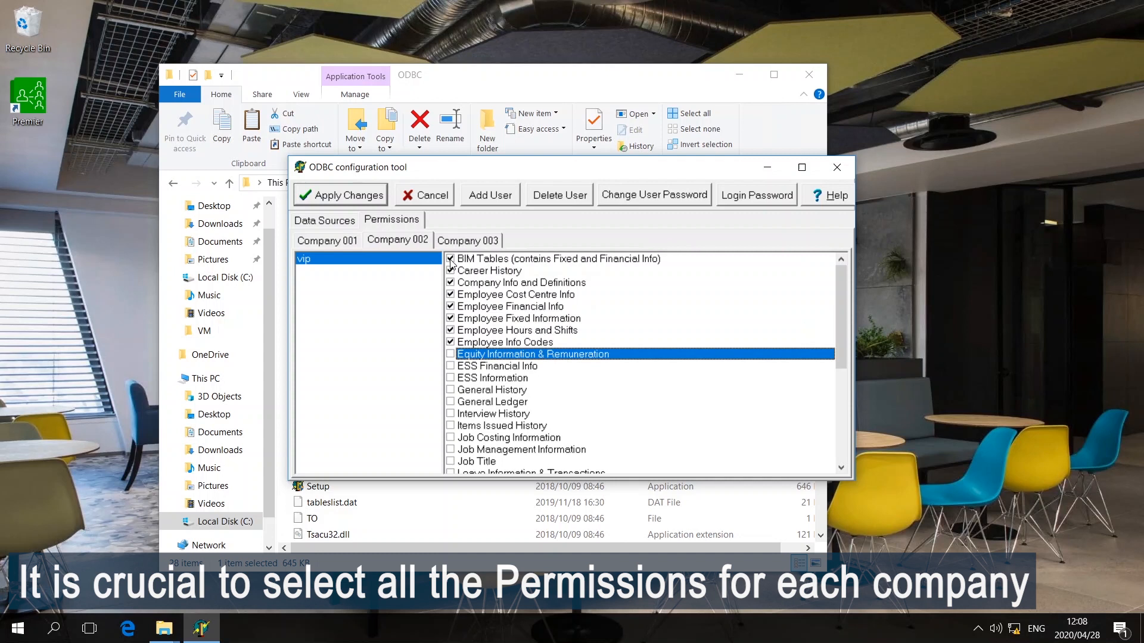
pyautogui.press('space')
pyautogui.press('Down')
pyautogui.press('Down')
pyautogui.press('space')
pyautogui.press('Down')
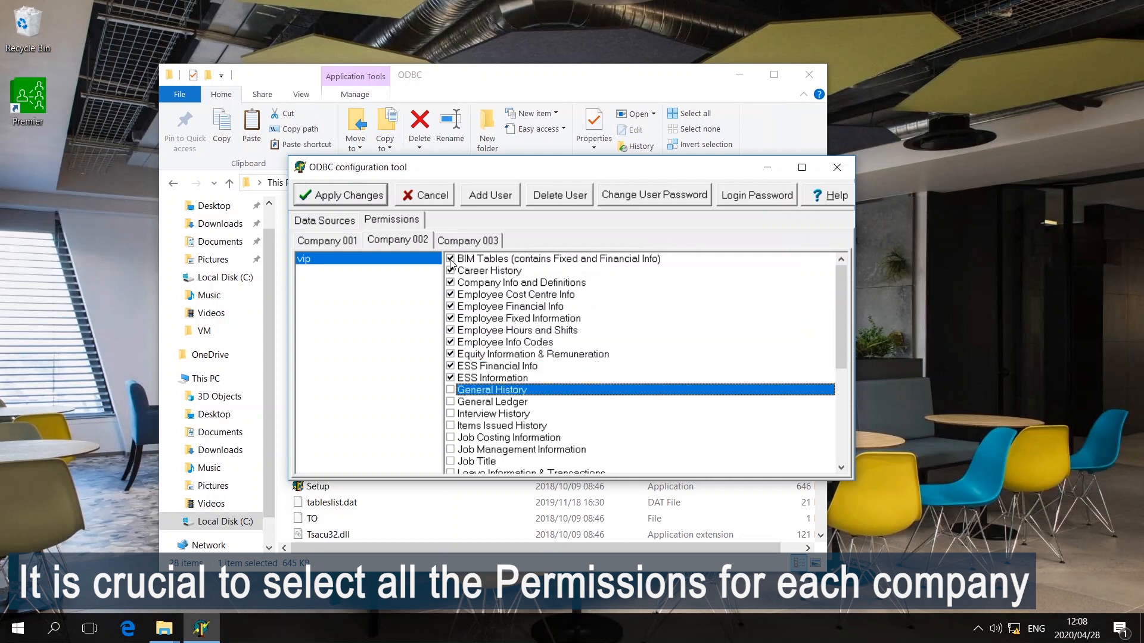
pyautogui.press('space')
pyautogui.press('Down')
pyautogui.press('Down')
pyautogui.press('space')
pyautogui.press('Down')
pyautogui.press('space')
pyautogui.press('Down')
pyautogui.press('space')
pyautogui.press('Down')
pyautogui.press('Down')
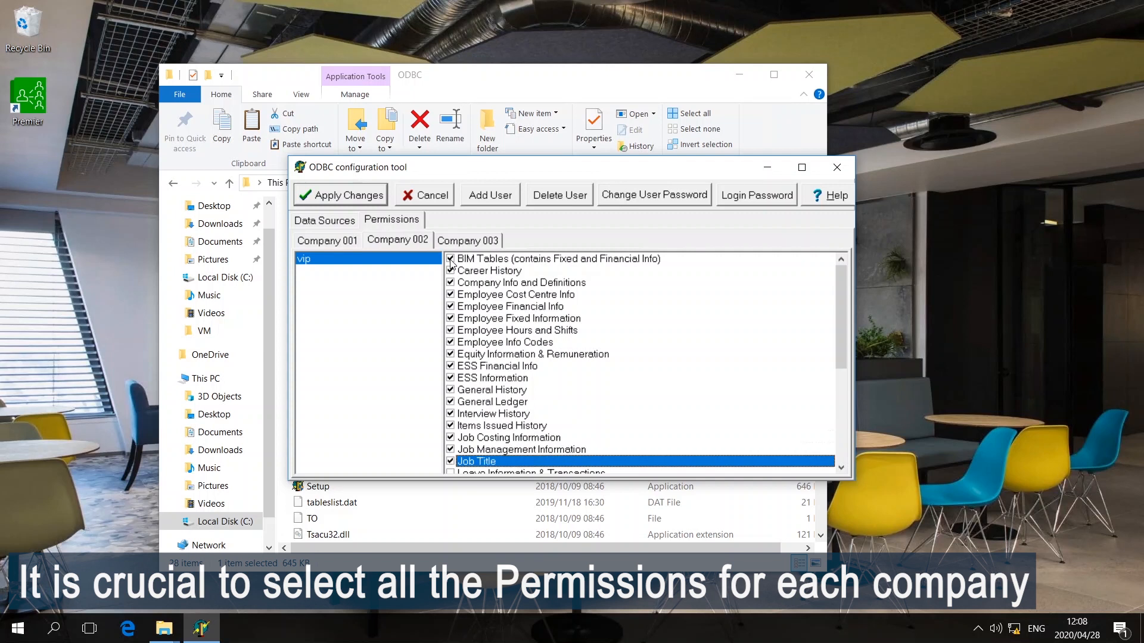
pyautogui.press('space')
pyautogui.press('Down')
pyautogui.press('space')
pyautogui.press('Down')
pyautogui.press('Down')
pyautogui.press('space')
pyautogui.press('Down')
pyautogui.press('space')
pyautogui.press('Down')
pyautogui.press('space')
pyautogui.press('Down')
pyautogui.press('space')
pyautogui.press('Down')
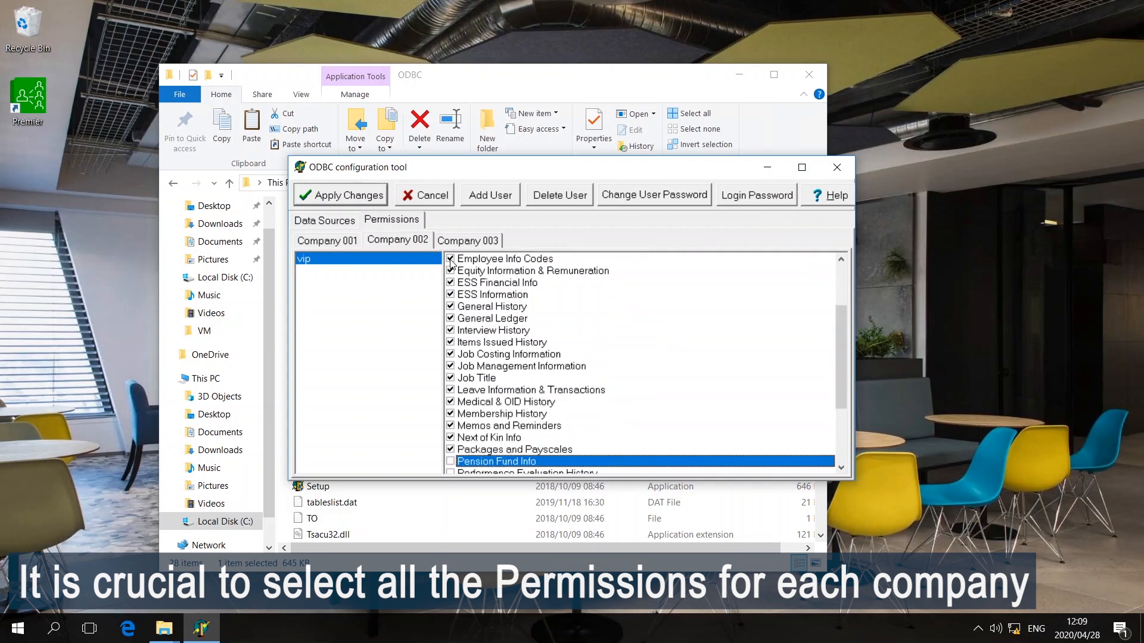
pyautogui.press('Down')
pyautogui.press('space')
pyautogui.press('Down')
pyautogui.press('space')
pyautogui.press('Down')
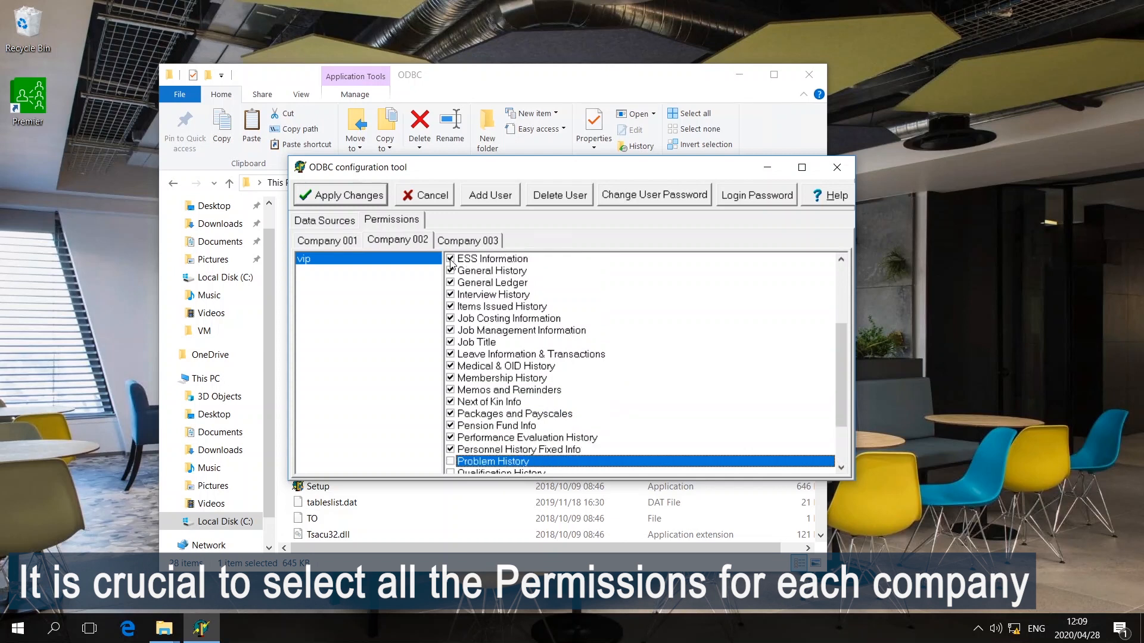
pyautogui.press('space')
pyautogui.press('Down')
pyautogui.press('space')
pyautogui.press('Down')
pyautogui.press('Down')
pyautogui.press('space')
pyautogui.press('Down')
pyautogui.press('space')
pyautogui.press('Down')
pyautogui.press('space')
pyautogui.press('Down')
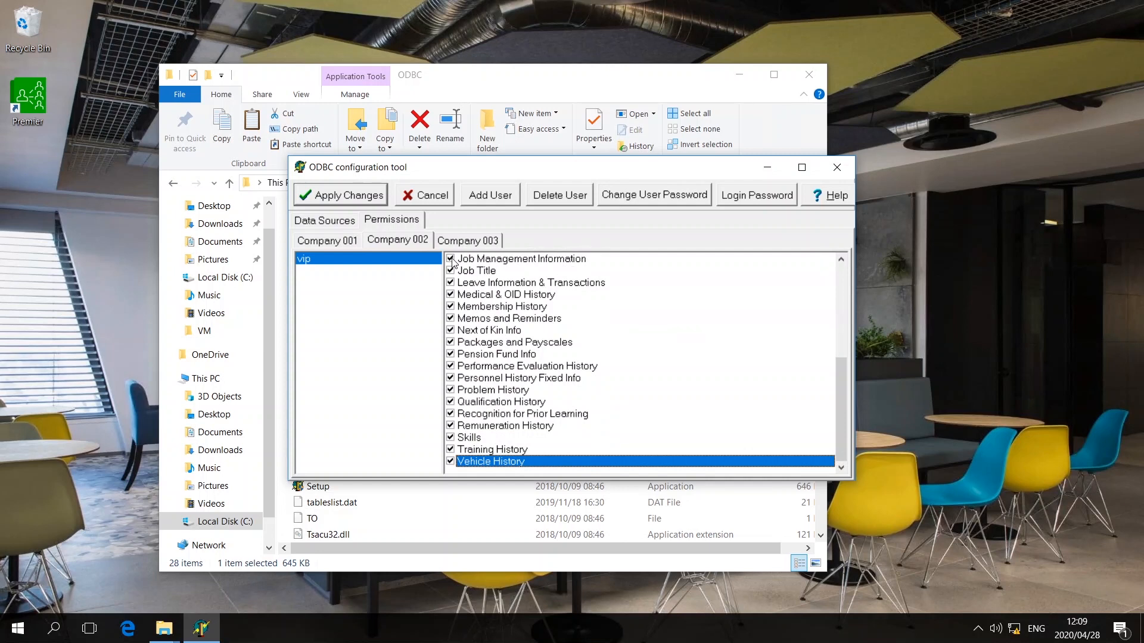
pyautogui.click(465, 242)
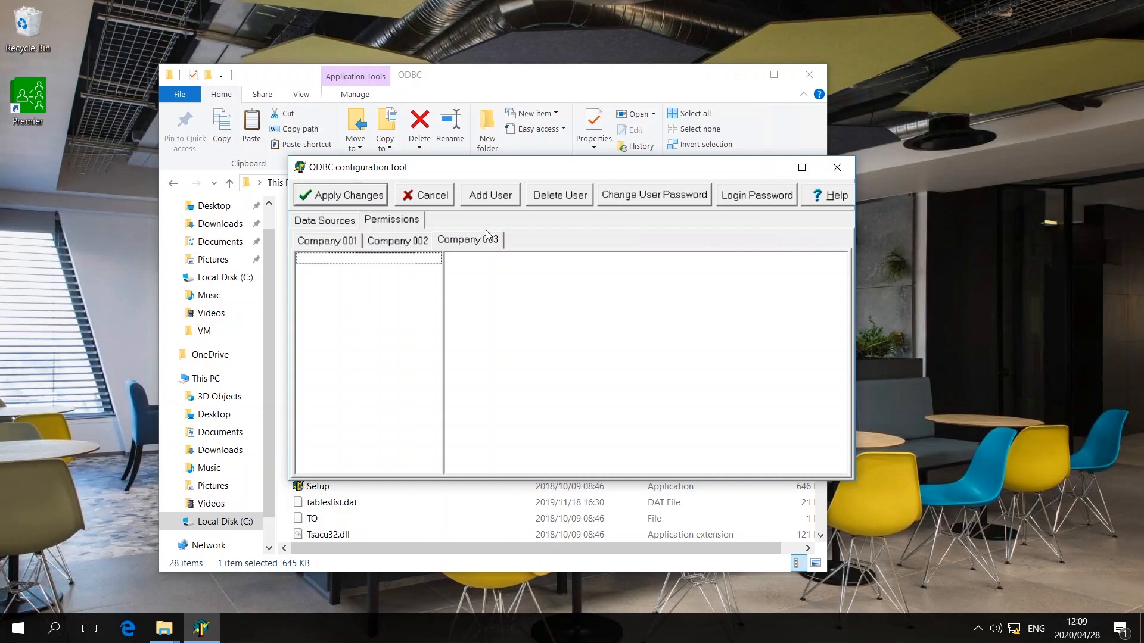
# - Add user VIP to Company 003, entering the password in both password fields
pyautogui.click(489, 198)
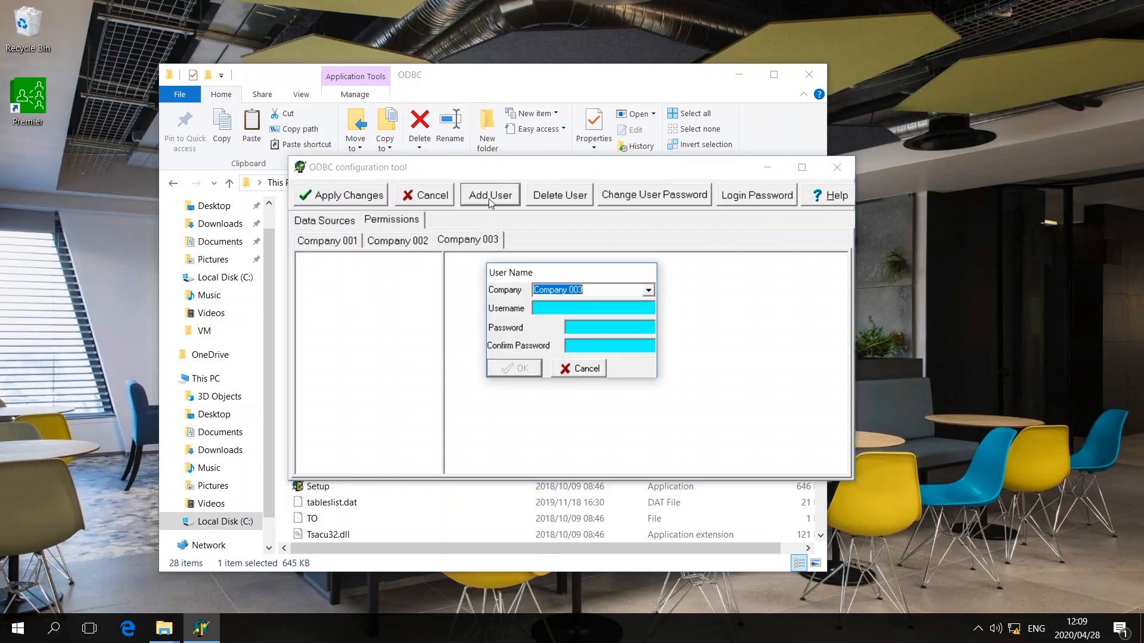
pyautogui.click(538, 306)
pyautogui.write('VIP')
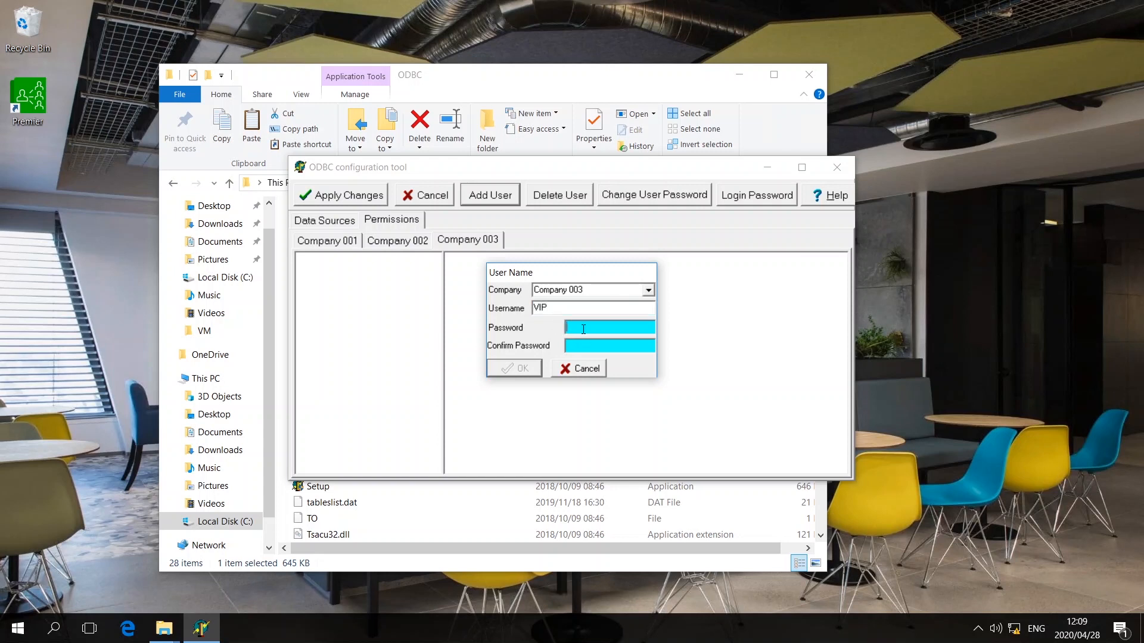
pyautogui.write('**********')
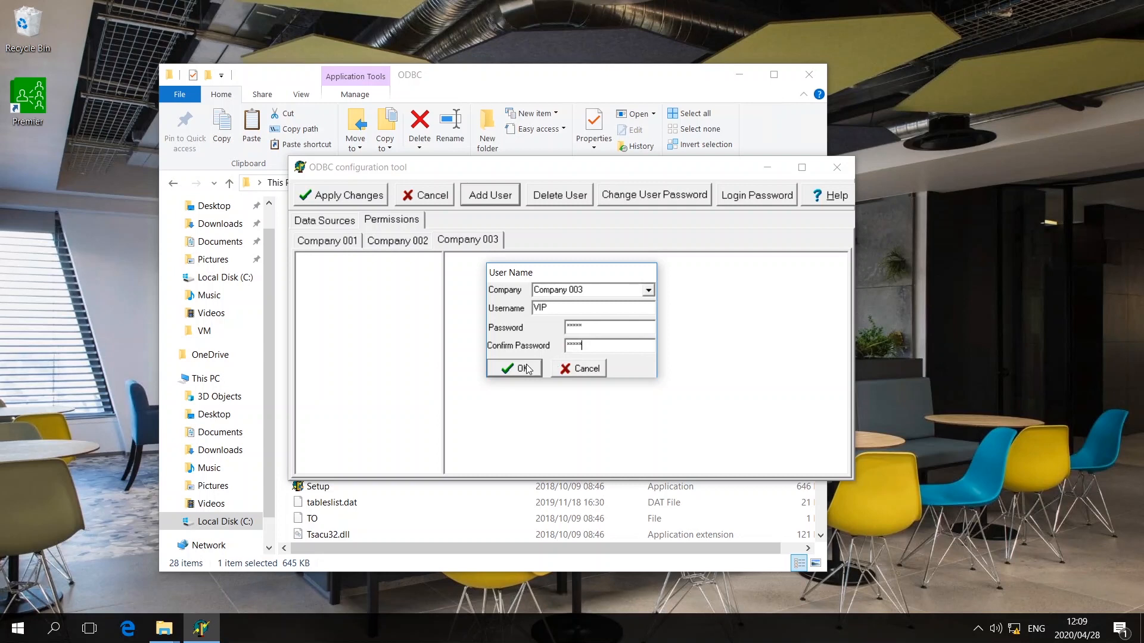
pyautogui.click(527, 368)
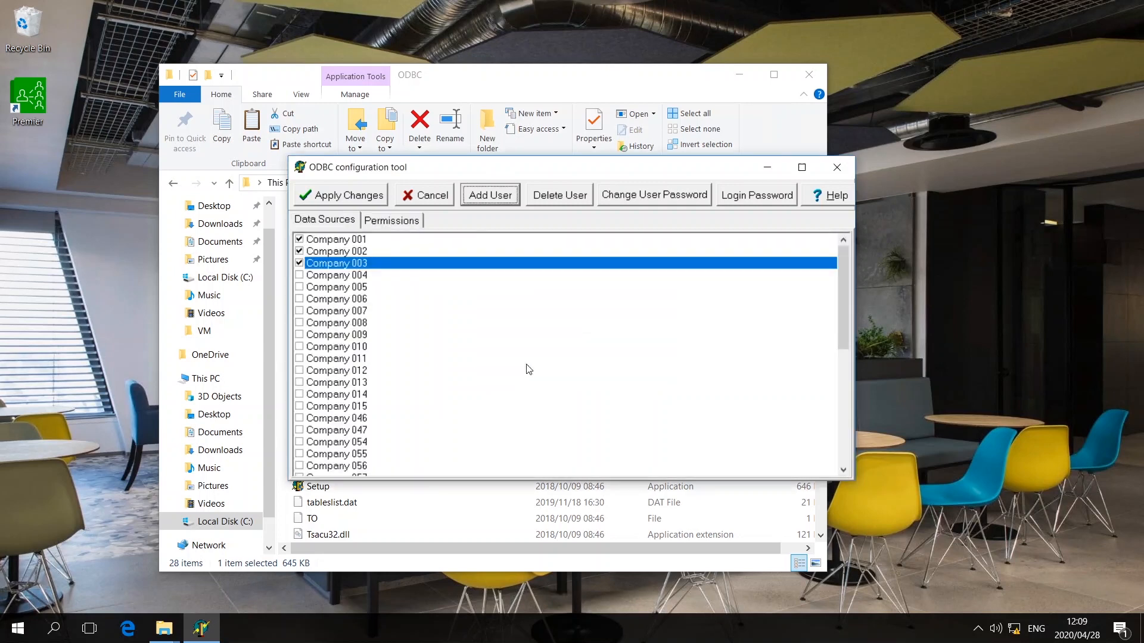
# - Tick every Company 003 table permission for vip, from BIM Tables down through Vehicle History
pyautogui.click(396, 224)
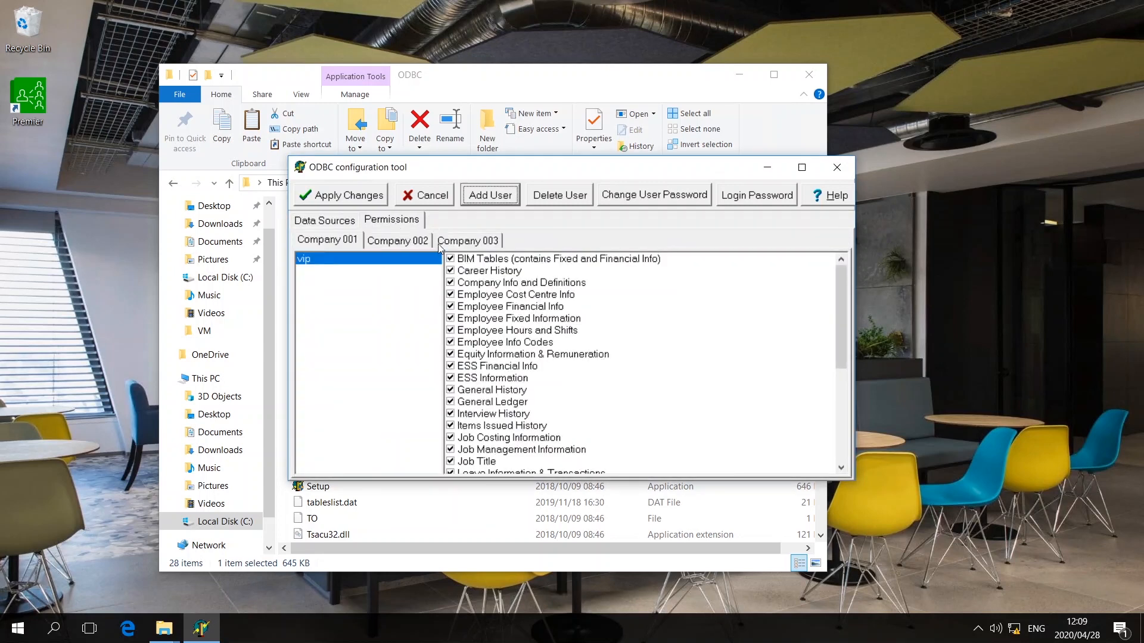
pyautogui.click(467, 244)
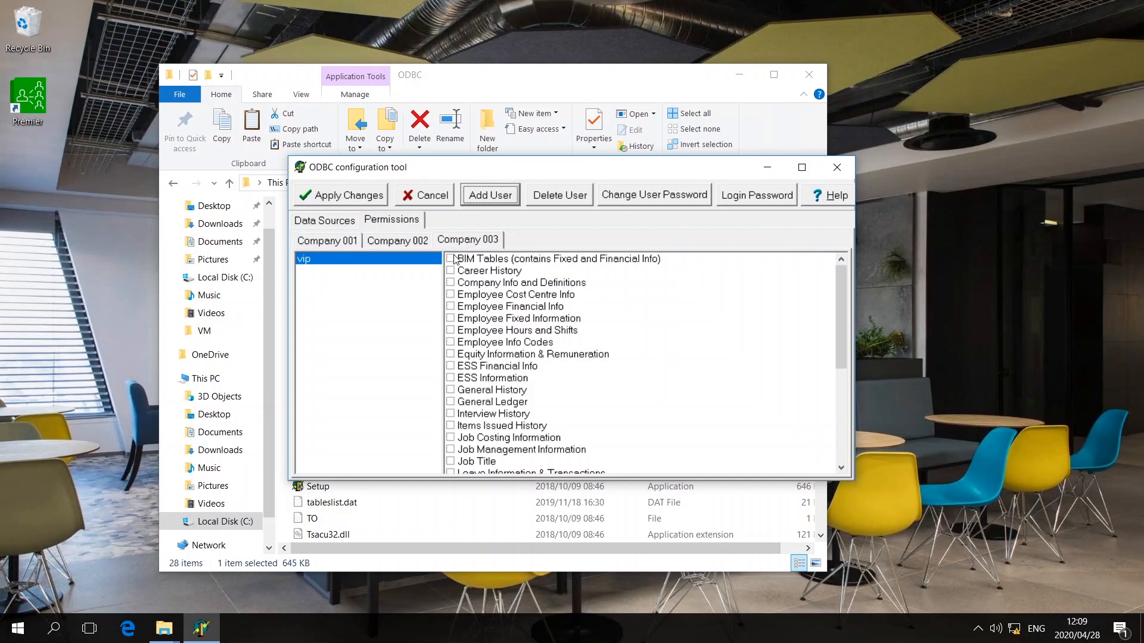
pyautogui.click(451, 260)
pyautogui.press('Down')
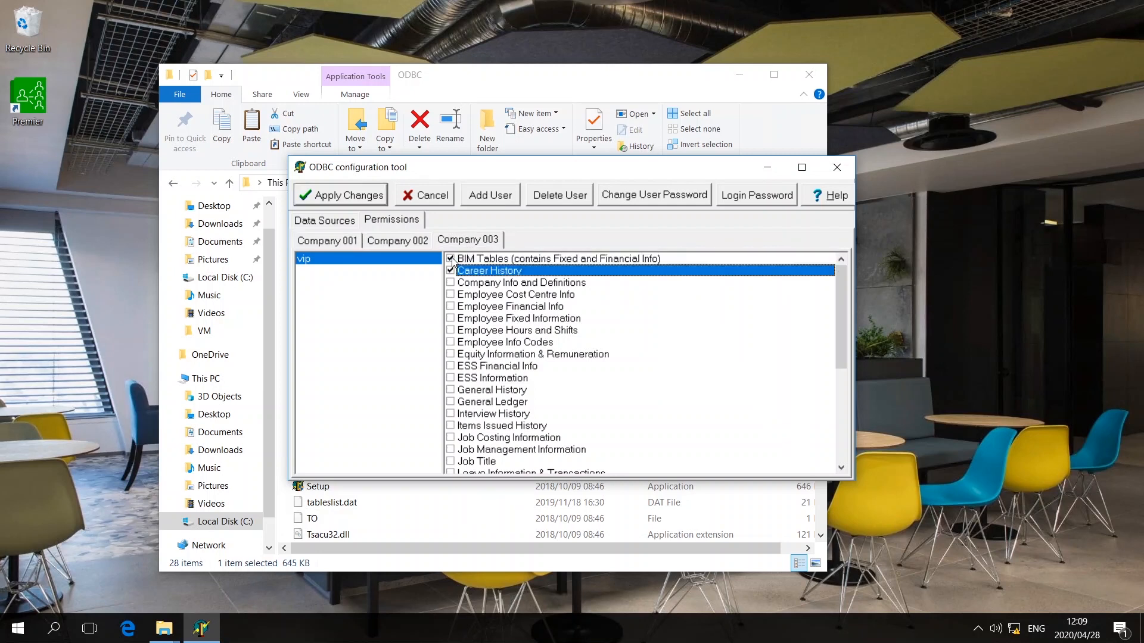
pyautogui.press('Down')
pyautogui.press('space')
pyautogui.press('Down')
pyautogui.press('space')
pyautogui.press('Down')
pyautogui.press('space')
pyautogui.press('Down')
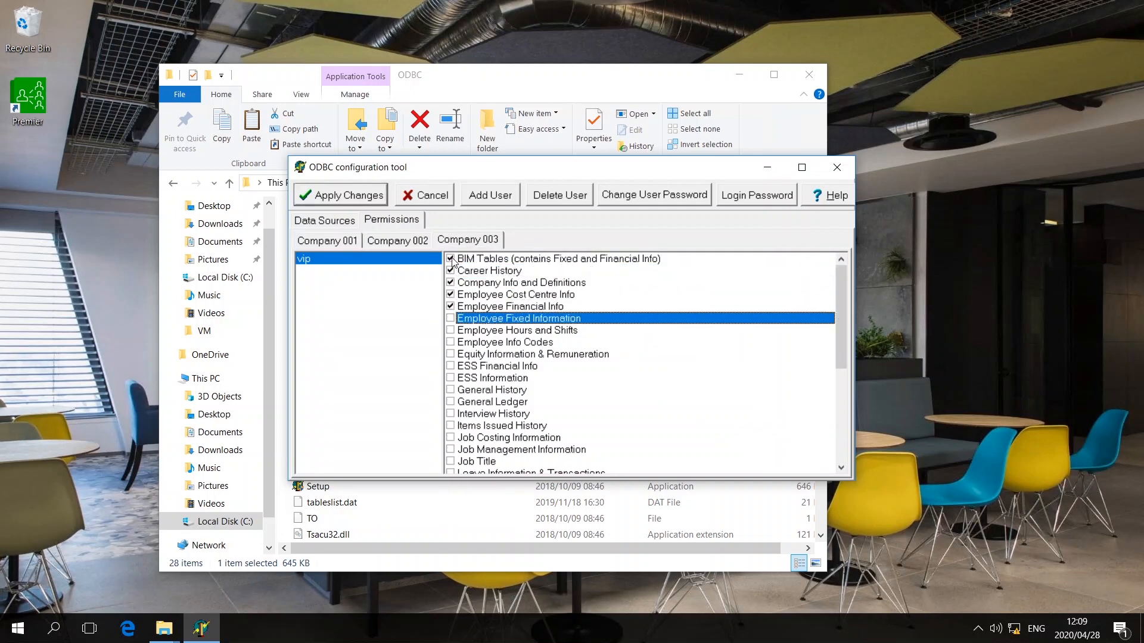
pyautogui.press('Down')
pyautogui.press('space')
pyautogui.press('Down')
pyautogui.press('space')
pyautogui.press('Down')
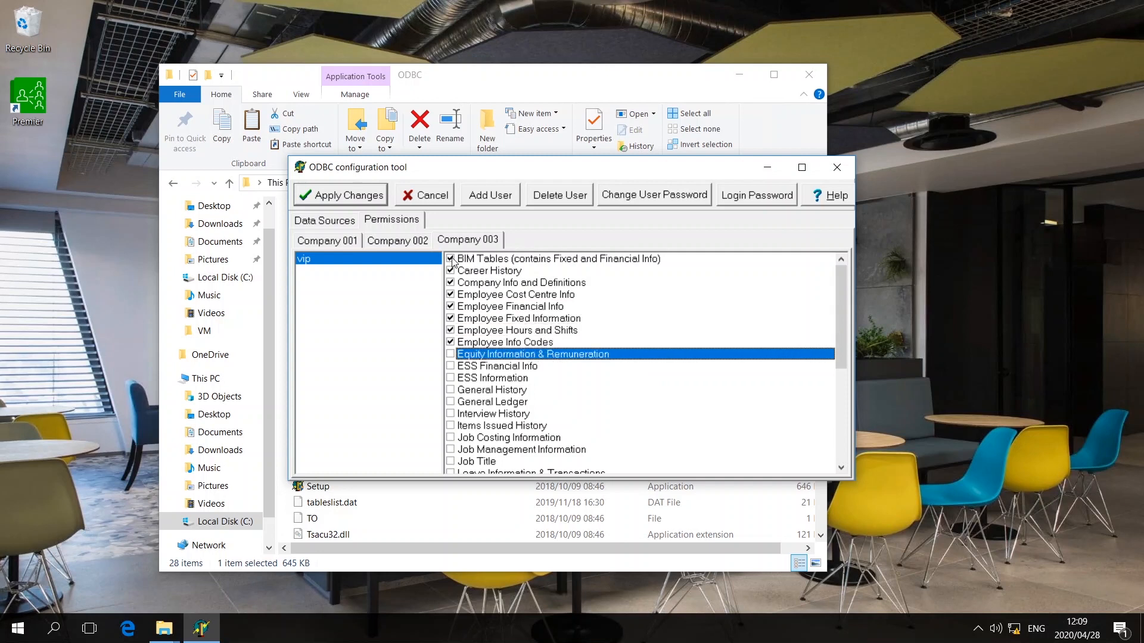
pyautogui.press('space')
pyautogui.press('Down')
pyautogui.press('Down')
pyautogui.press('space')
pyautogui.press('Down')
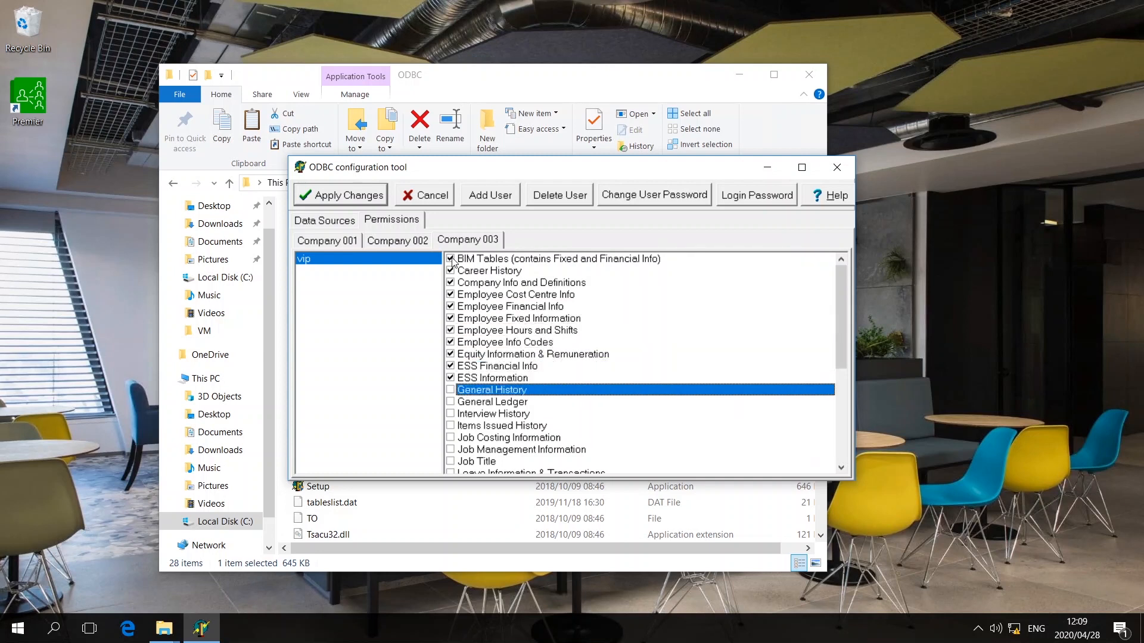
pyautogui.press('space')
pyautogui.press('Down')
pyautogui.press('Down')
pyautogui.press('space')
pyautogui.press('Down')
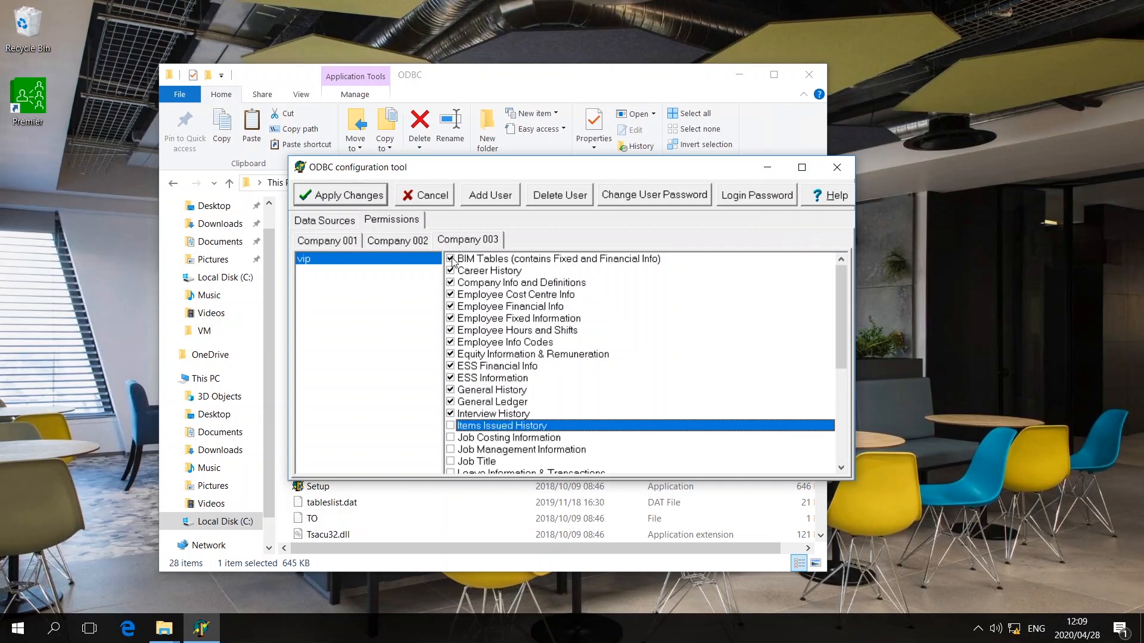
pyautogui.press('space')
pyautogui.press('Down')
pyautogui.press('Down')
pyautogui.press('space')
pyautogui.press('Down')
pyautogui.press('space')
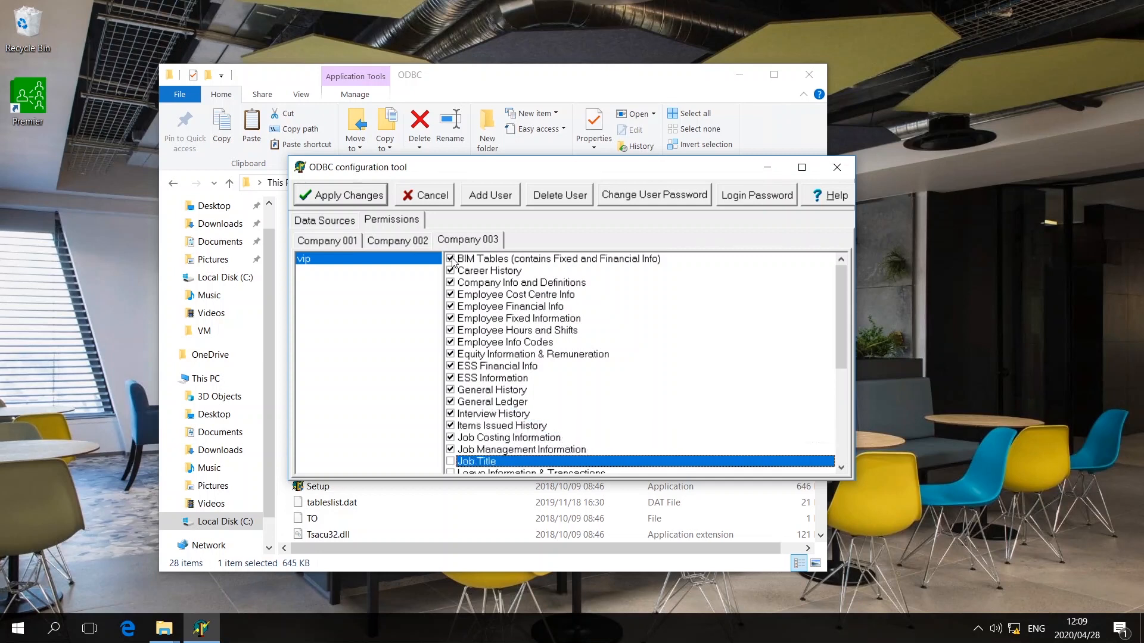
pyautogui.press('Down')
pyautogui.press('Down')
pyautogui.press('space')
pyautogui.press('Down')
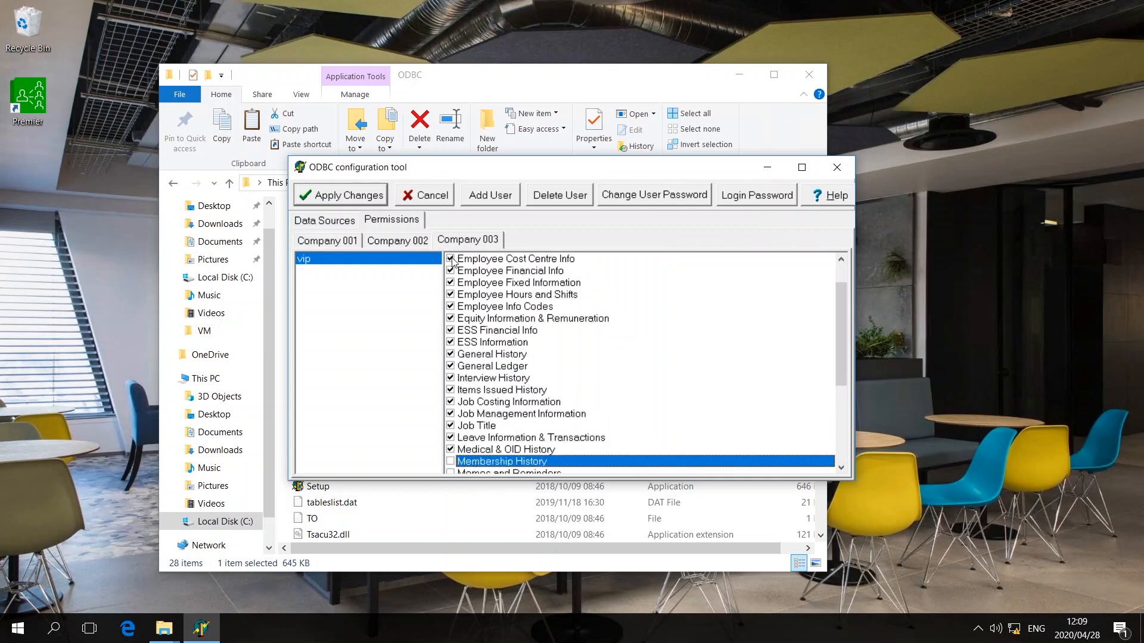
pyautogui.press('space')
pyautogui.press('Down')
pyautogui.press('Down')
pyautogui.press('space')
pyautogui.press('Down')
pyautogui.press('space')
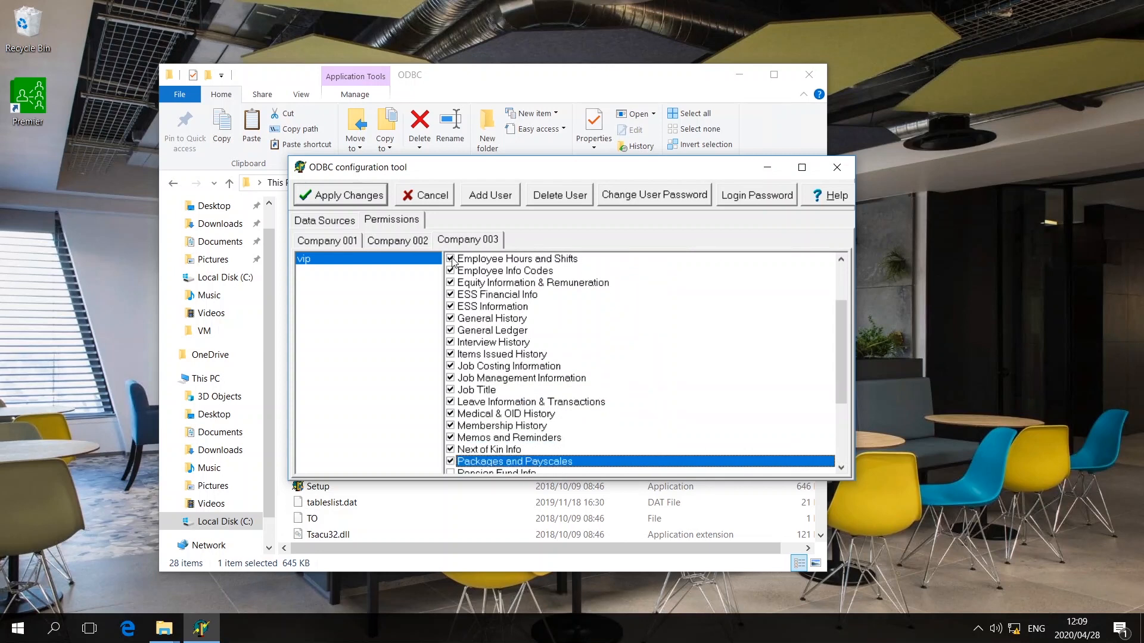
pyautogui.press('Down')
pyautogui.press('space')
pyautogui.press('Down')
pyautogui.press('space')
pyautogui.press('Down')
pyautogui.press('space')
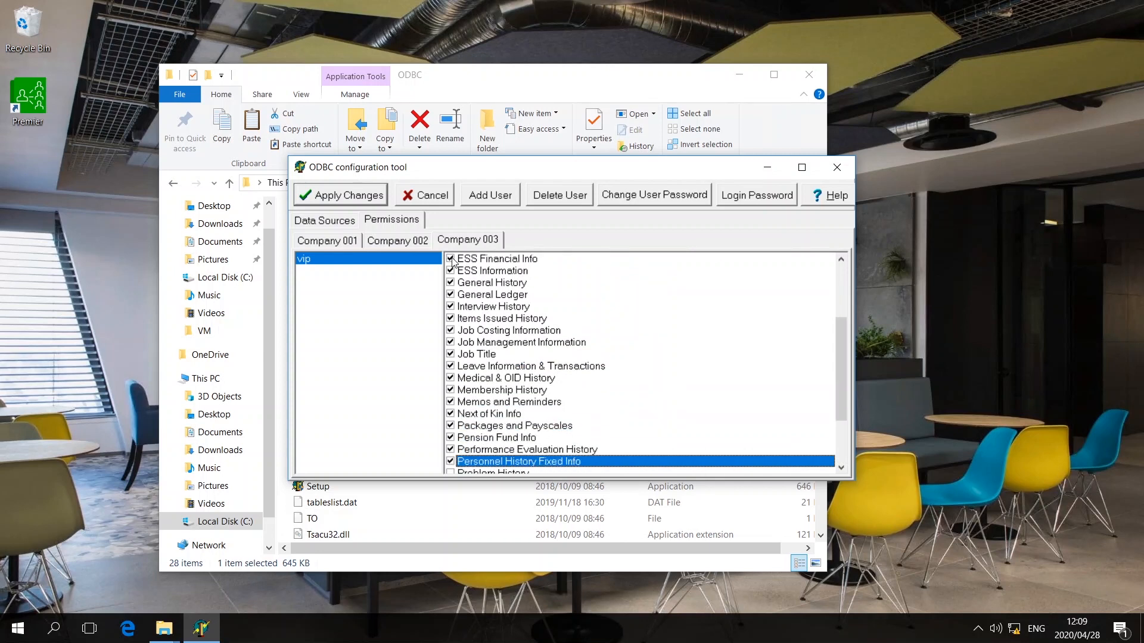
pyautogui.press('Down')
pyautogui.press('Down')
pyautogui.press('space')
pyautogui.press('Down')
pyautogui.press('space')
pyautogui.press('Down')
pyautogui.press('space')
pyautogui.press('Down')
pyautogui.press('Down')
pyautogui.press('space')
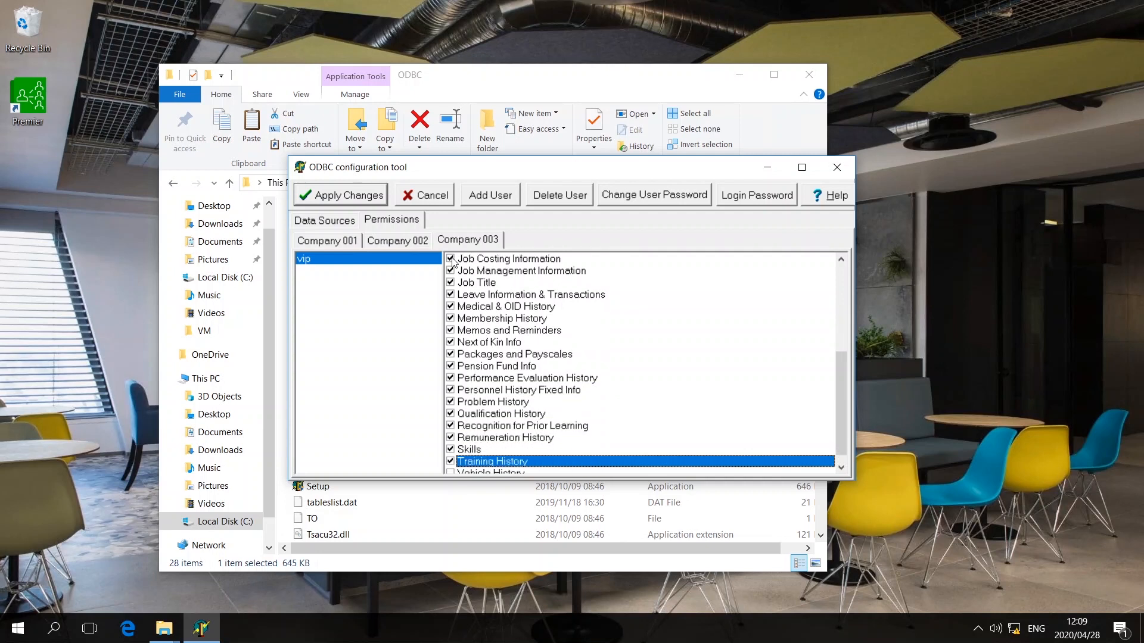
pyautogui.press('Down')
pyautogui.press('space')
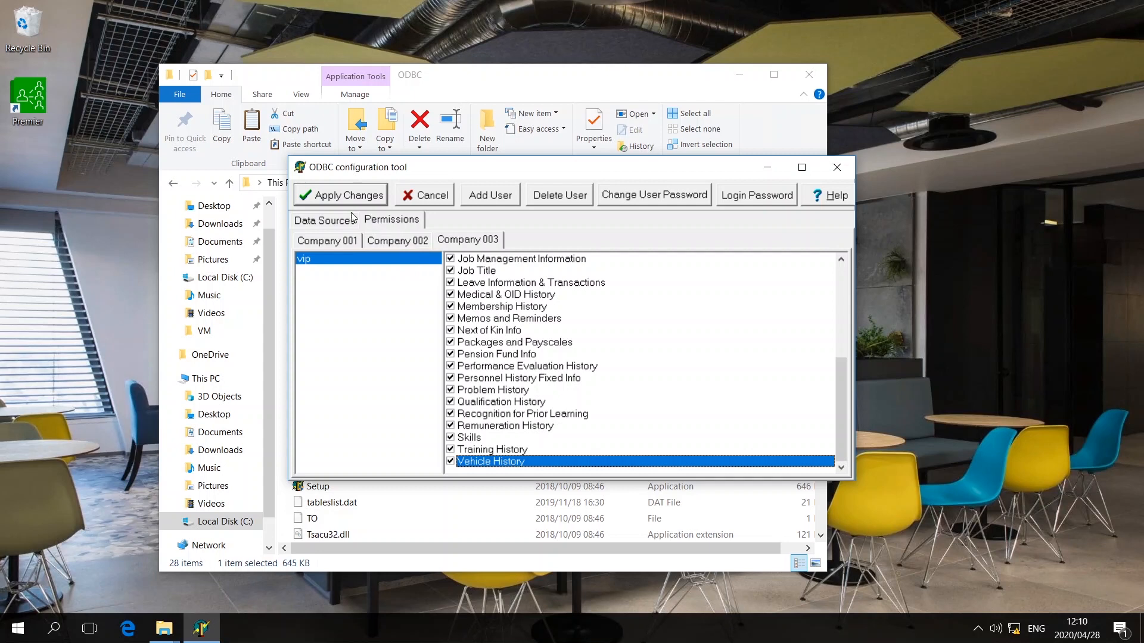
# - Enable the Company 008 data source and add user VIP there with a confirmed password
pyautogui.click(328, 221)
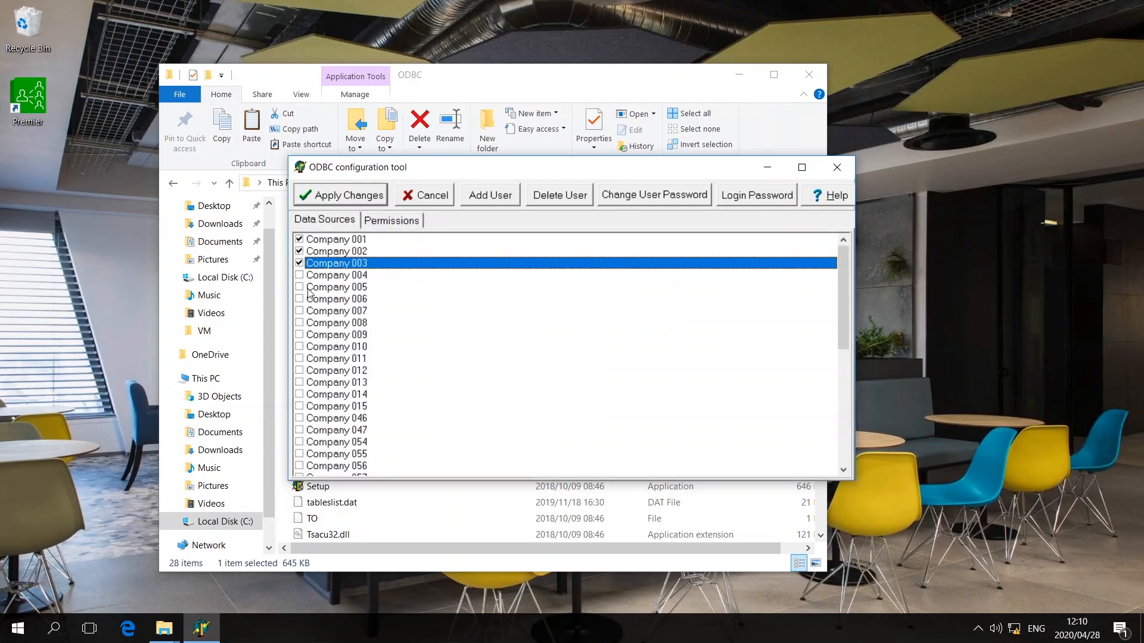
pyautogui.click(299, 324)
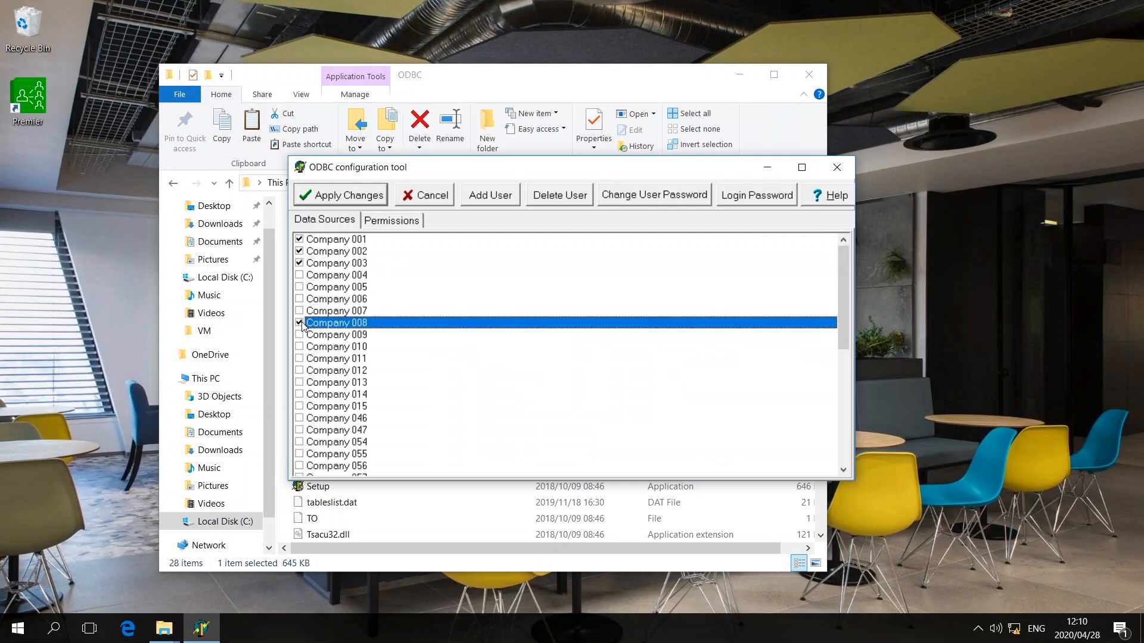
pyautogui.click(392, 226)
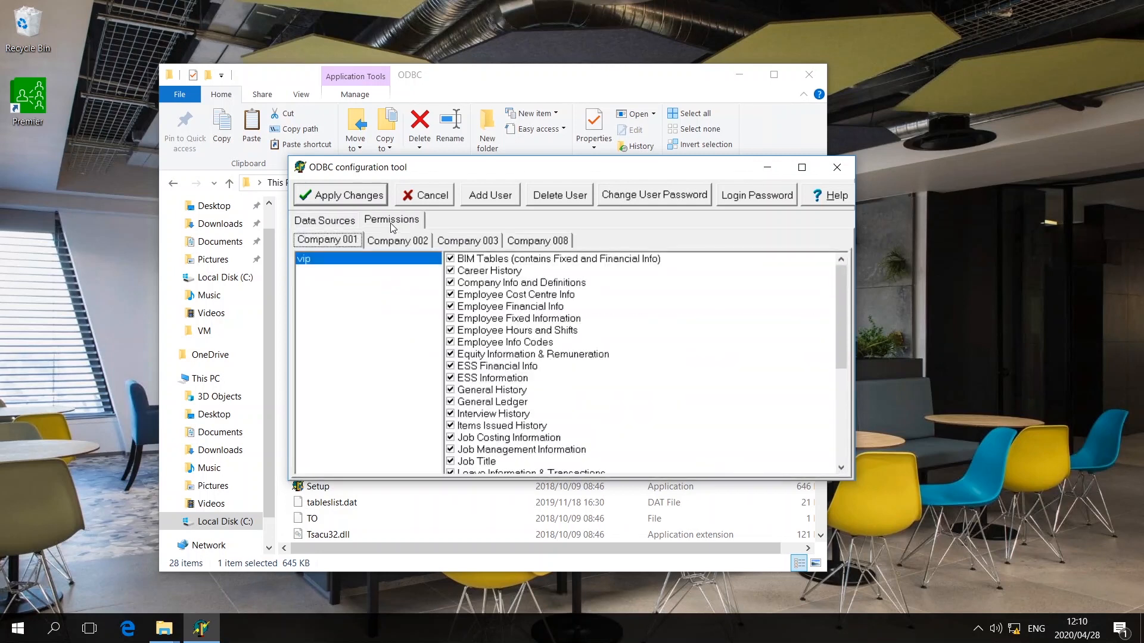
pyautogui.click(536, 242)
pyautogui.click(491, 202)
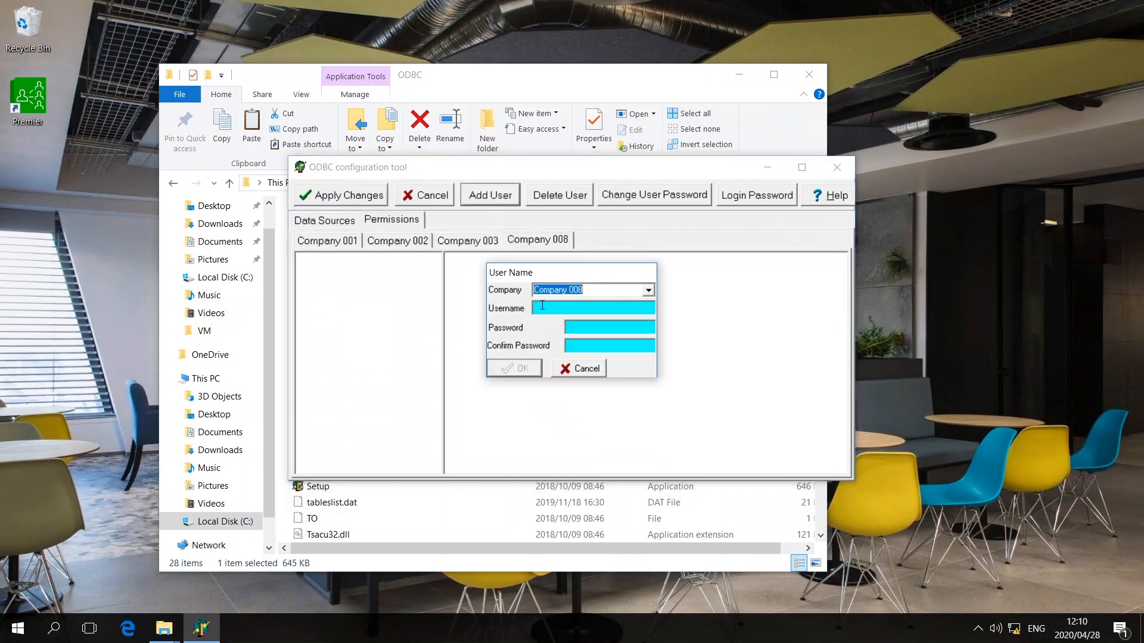
pyautogui.click(541, 306)
pyautogui.write('VIP')
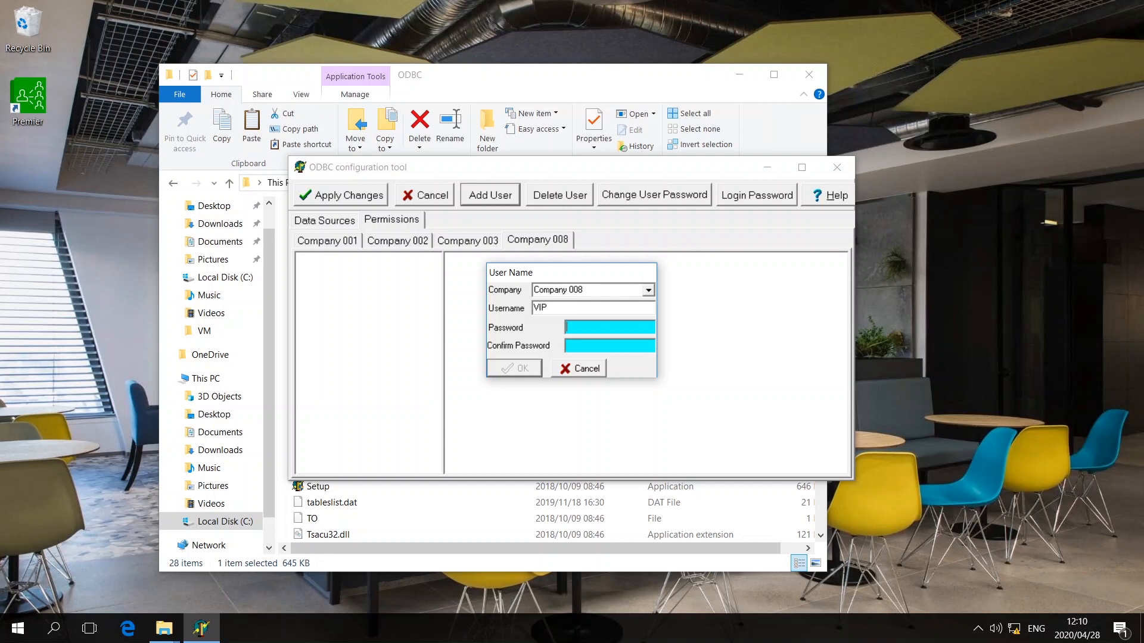
pyautogui.write('*****')
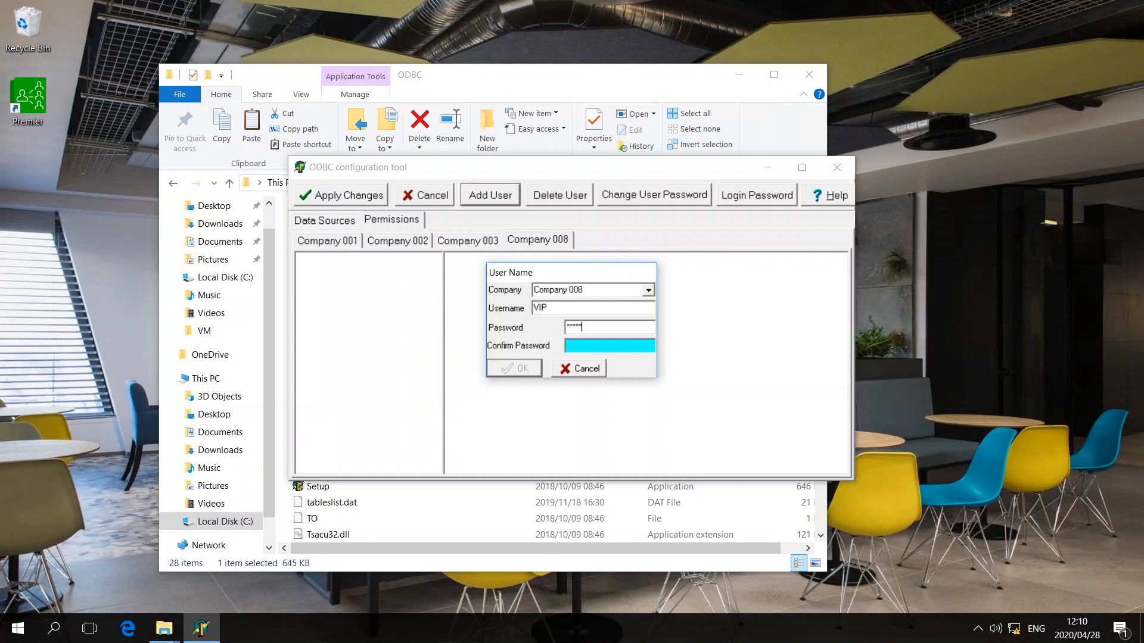
pyautogui.write('*****')
pyautogui.click(526, 368)
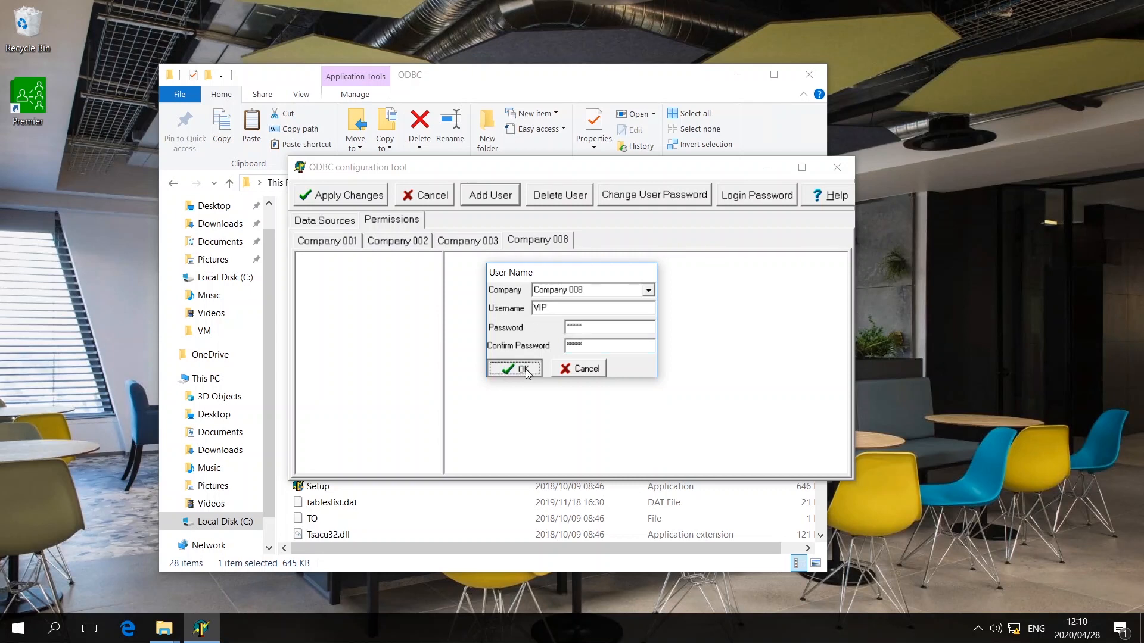
# - Open Company 008's permissions for vip and tick BIM Tables through Equity Information & Remuneration
pyautogui.click(397, 224)
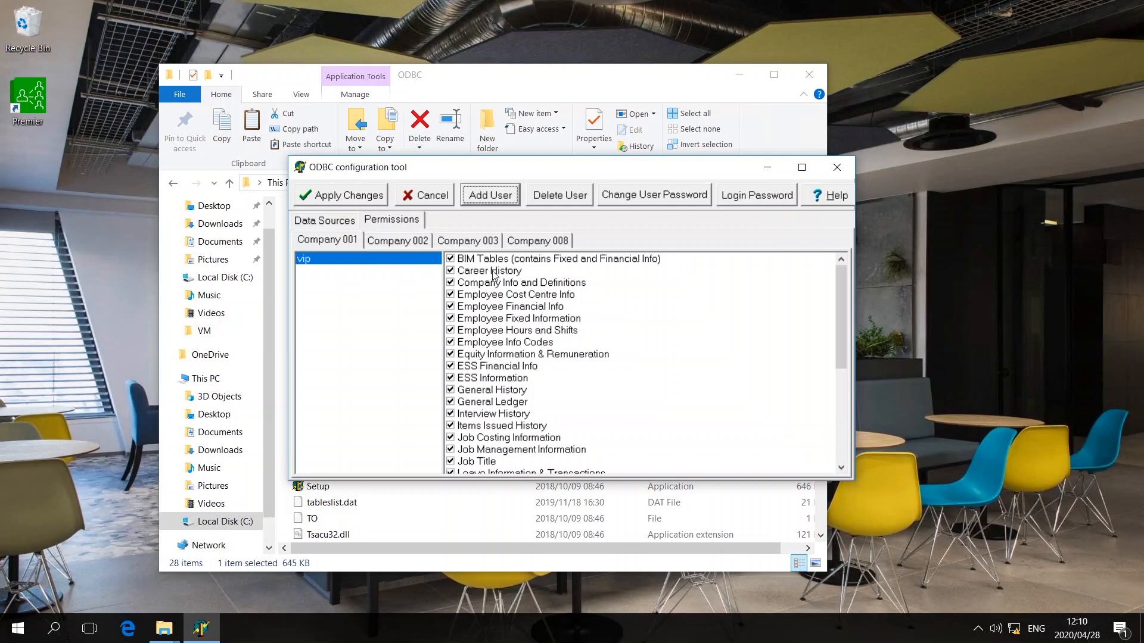
pyautogui.click(532, 242)
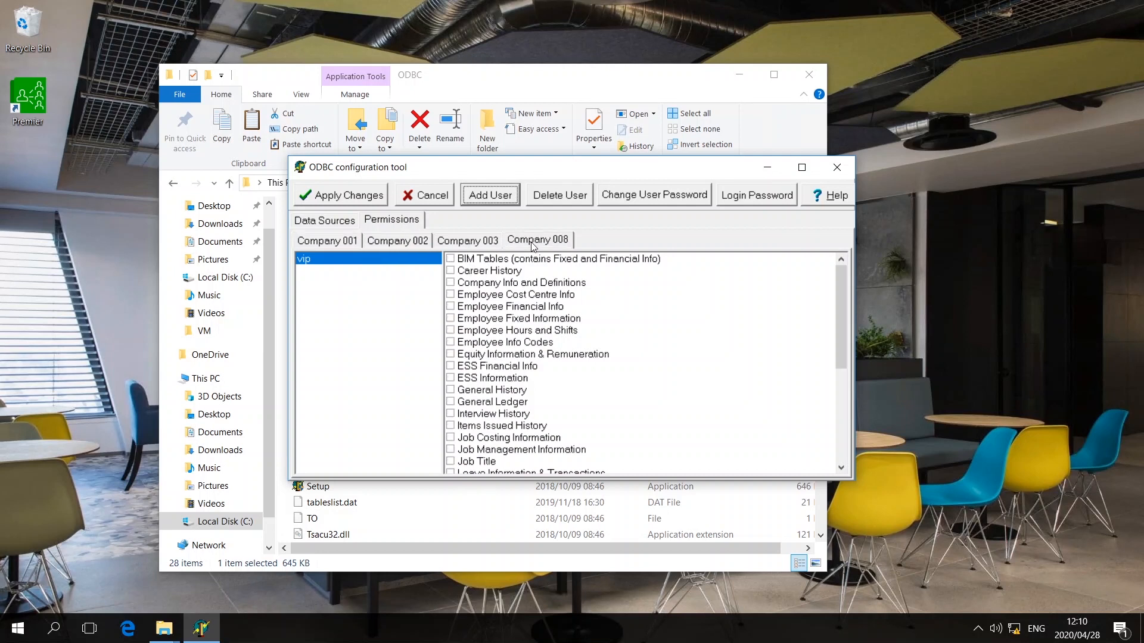
pyautogui.click(451, 259)
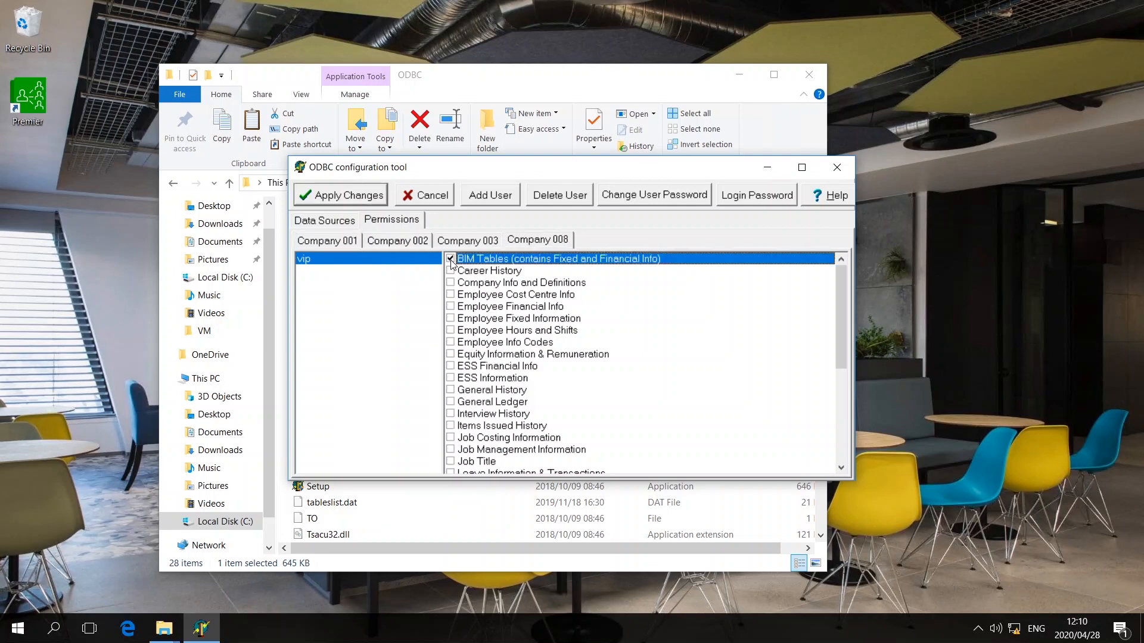
pyautogui.press('Down')
pyautogui.press('space')
pyautogui.press('Down')
pyautogui.press('space')
pyautogui.press('Down')
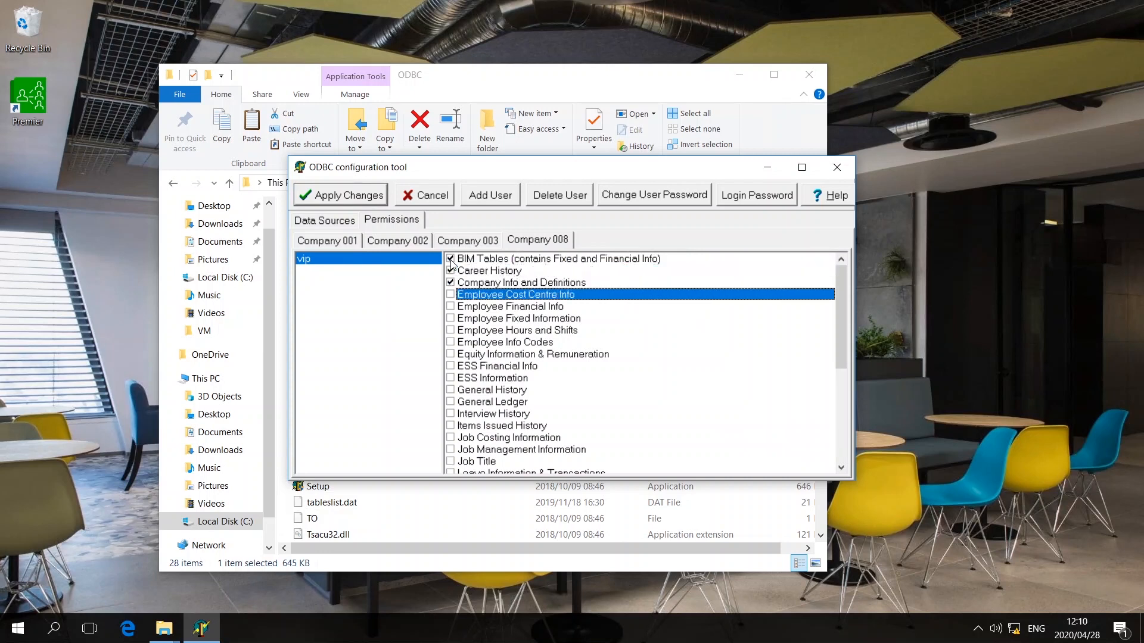
pyautogui.press('Down')
pyautogui.press('space')
pyautogui.press('Down')
pyautogui.press('space')
pyautogui.press('Down')
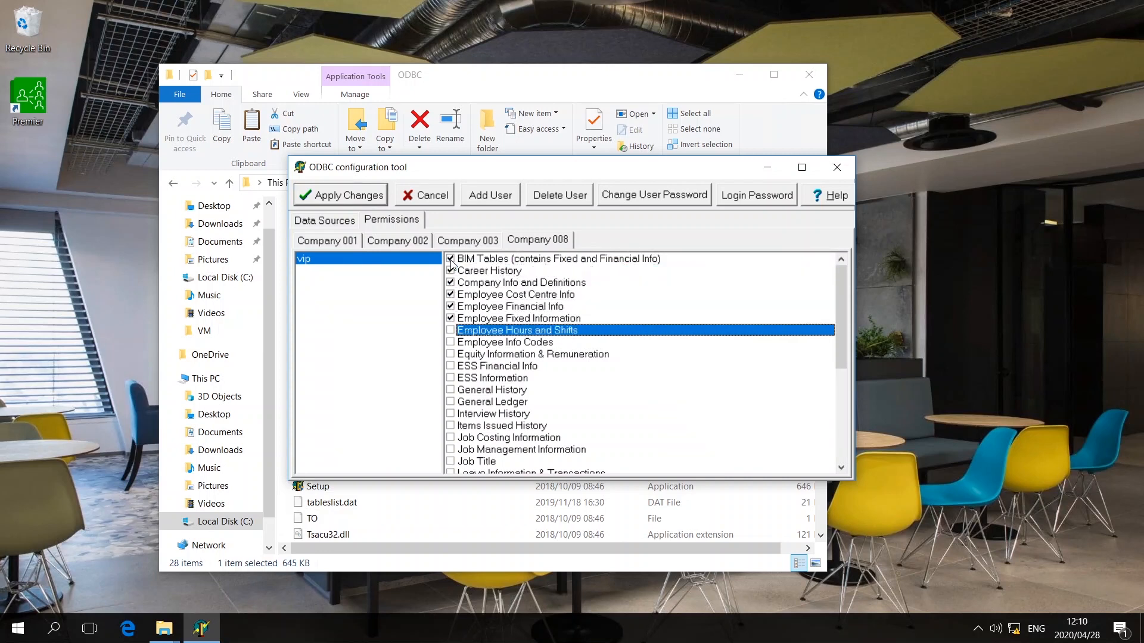
pyautogui.press('Down')
pyautogui.press('space')
pyautogui.press('Down')
pyautogui.press('space')
pyautogui.press('Down')
pyautogui.press('space')
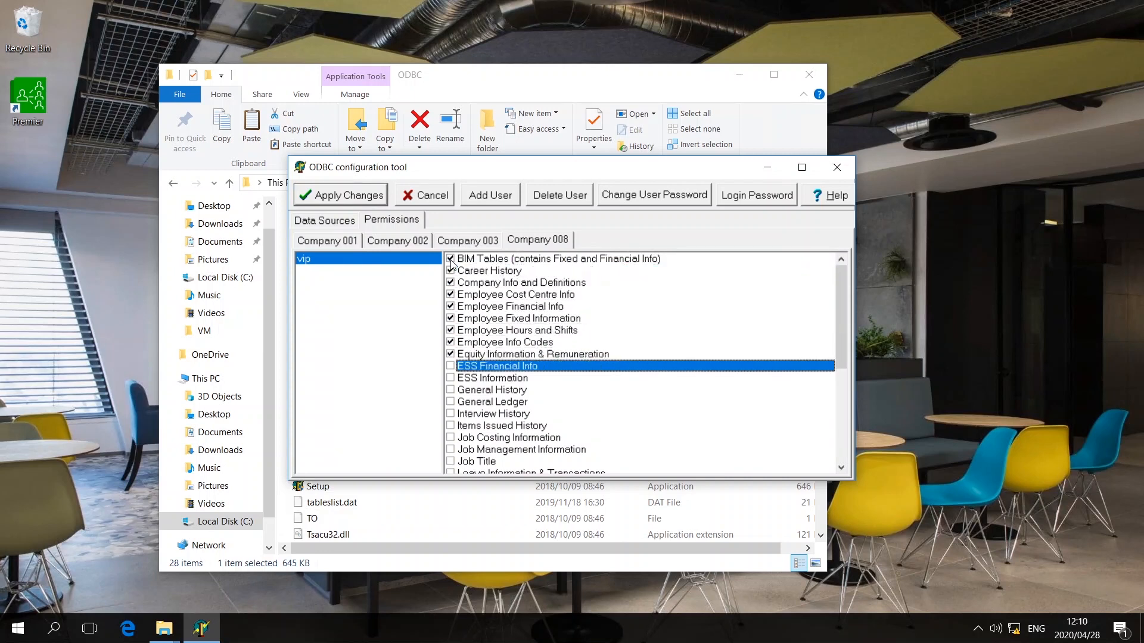
# - Tick the remaining Company 008 tables for vip, from ESS Information down through Training History
pyautogui.press('Down')
pyautogui.press('Down')
pyautogui.press('space')
pyautogui.press('Down')
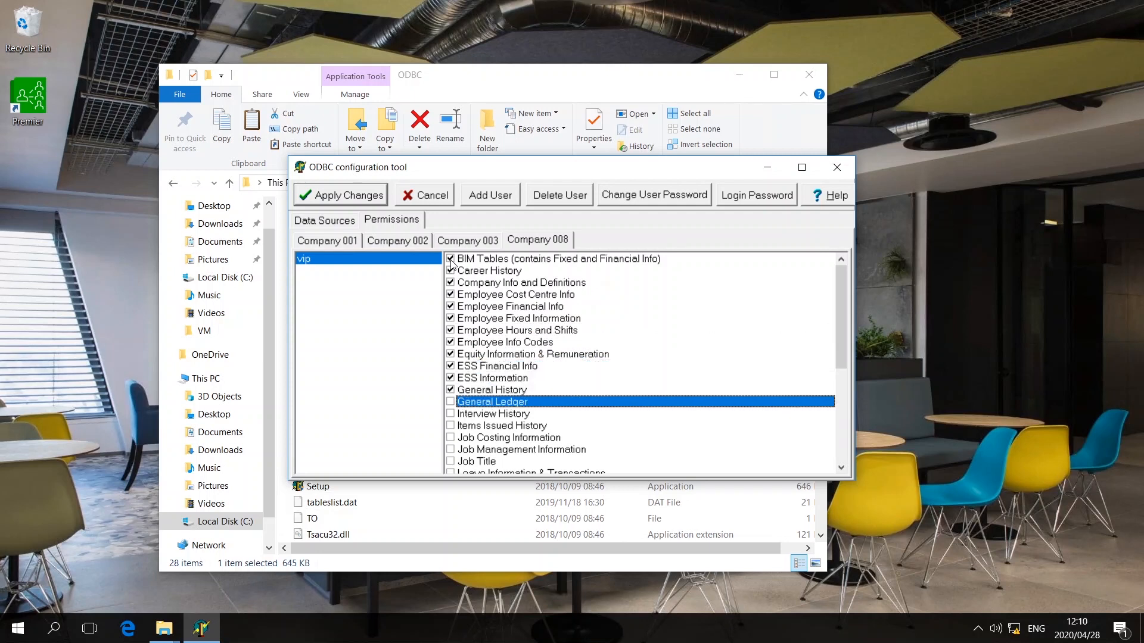
pyautogui.press('space')
pyautogui.press('Down')
pyautogui.press('Down')
pyautogui.press('space')
pyautogui.press('Down')
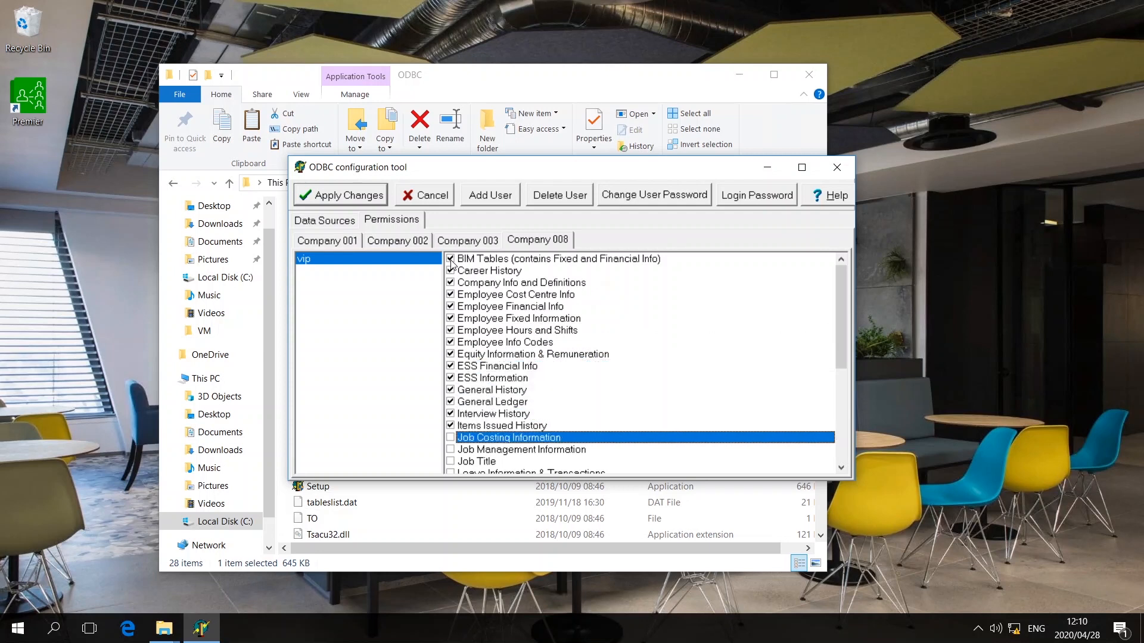
pyautogui.press('Down')
pyautogui.press('space')
pyautogui.press('Down')
pyautogui.press('space')
pyautogui.press('Down')
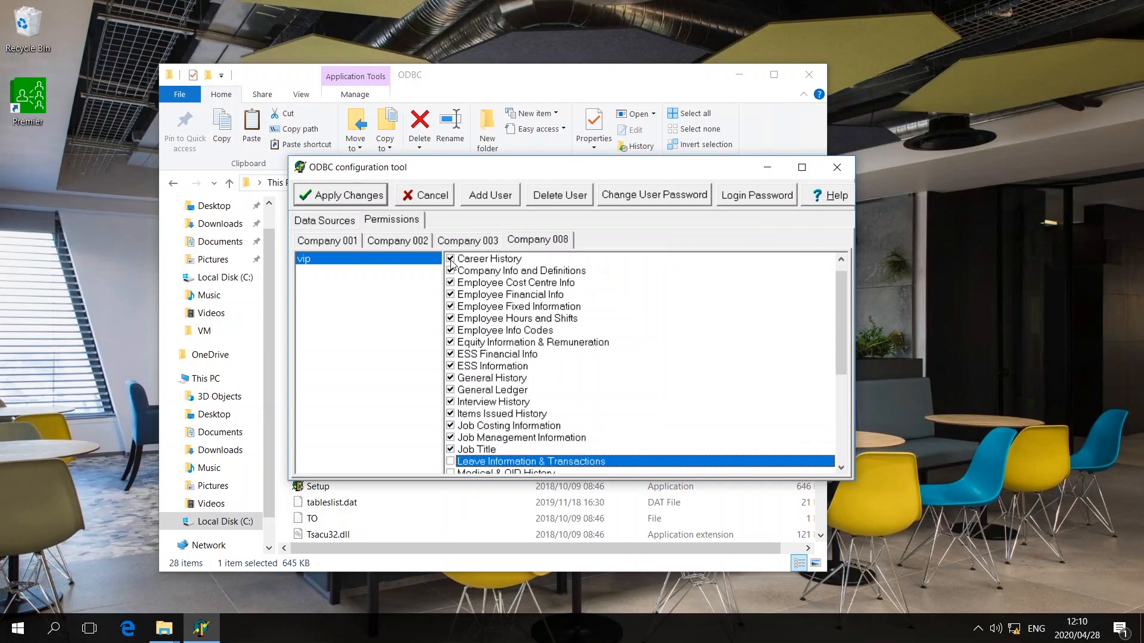
pyautogui.press('Down')
pyautogui.press('space')
pyautogui.press('Down')
pyautogui.press('space')
pyautogui.press('Down')
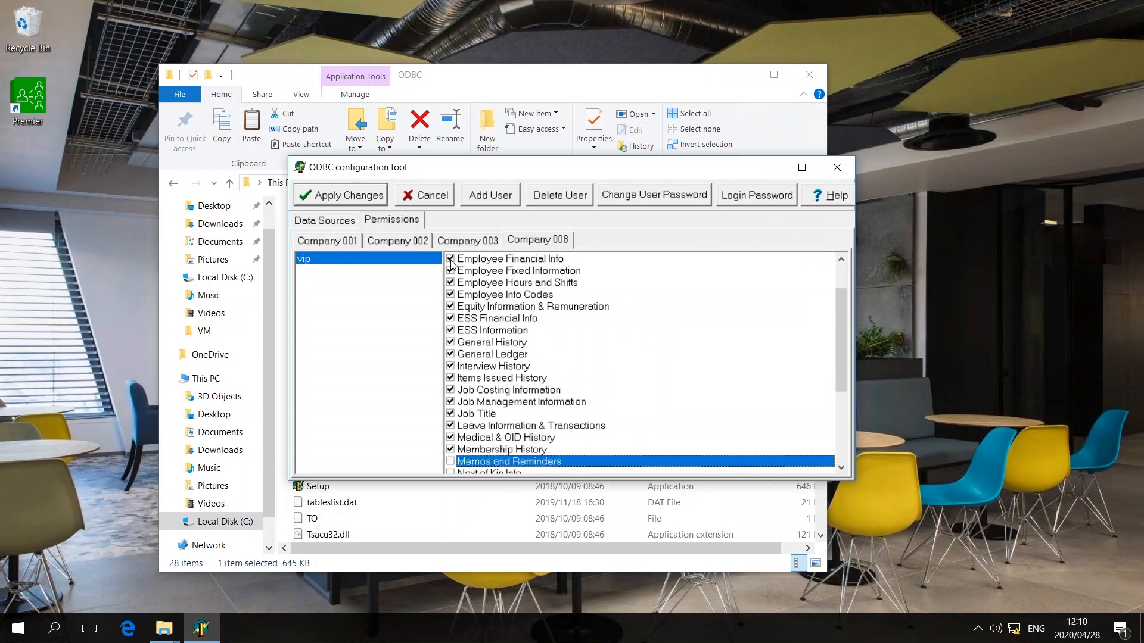
pyautogui.press('Down')
pyautogui.press('space')
pyautogui.press('Down')
pyautogui.press('space')
pyautogui.press('Down')
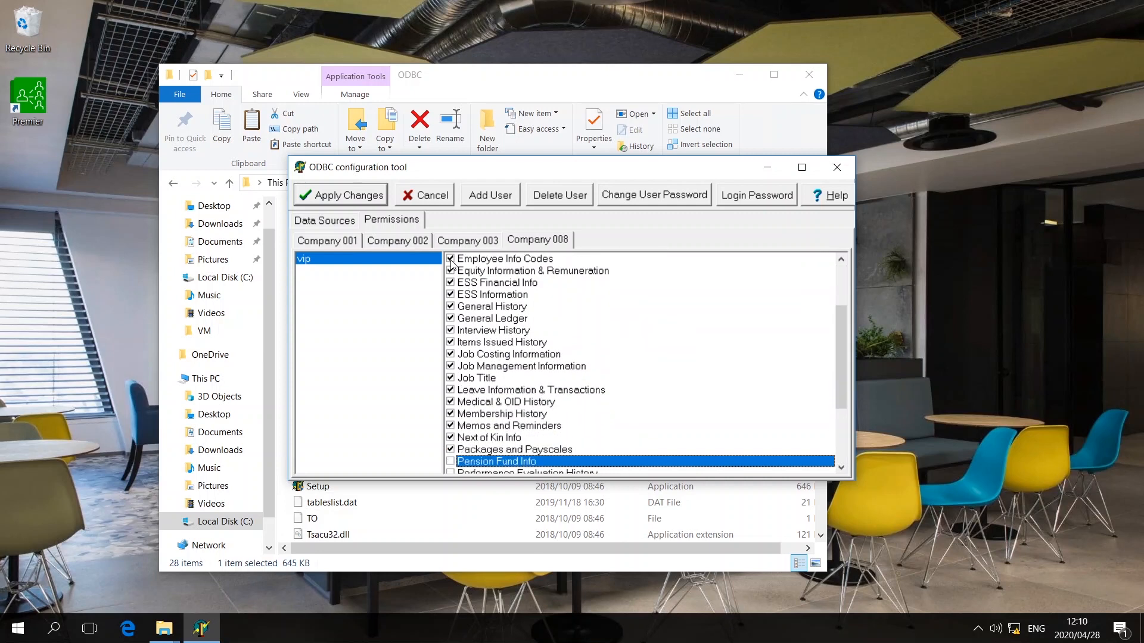
pyautogui.press('Down')
pyautogui.press('space')
pyautogui.press('Down')
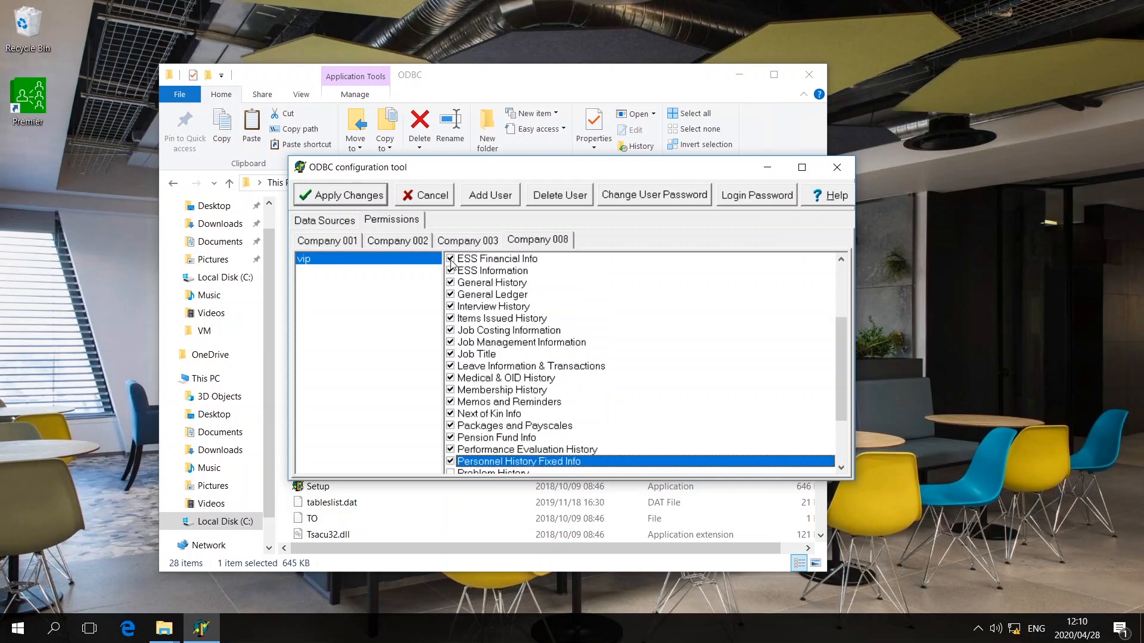
pyautogui.press('Down')
pyautogui.press('space')
pyautogui.press('Down')
pyautogui.press('space')
pyautogui.press('Down')
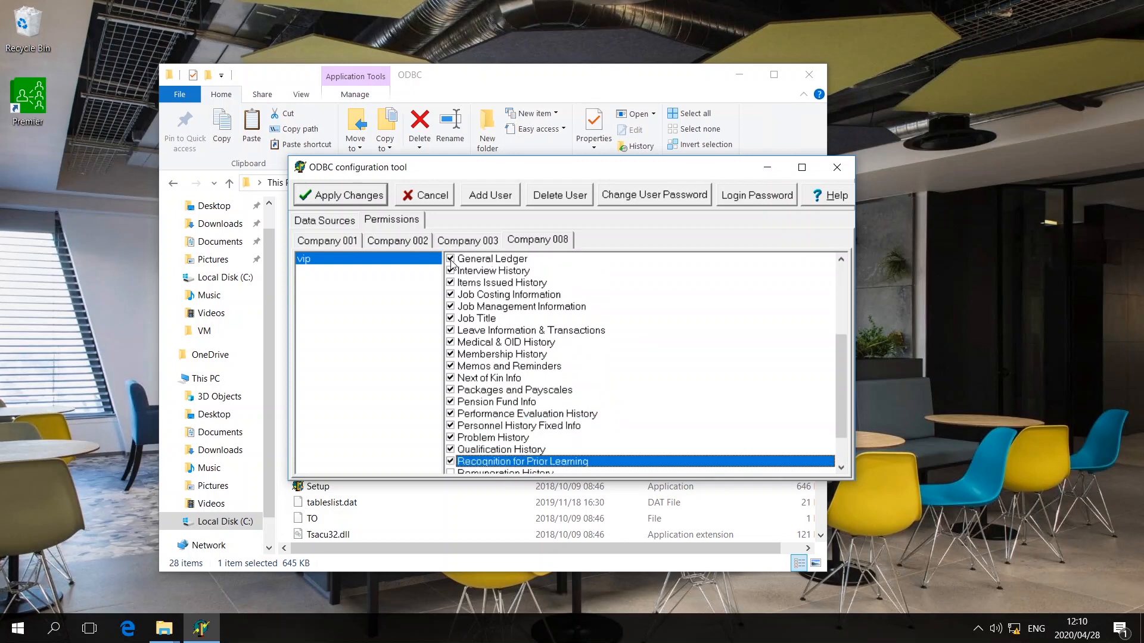
pyautogui.press('Down')
pyautogui.press('space')
pyautogui.press('Down')
pyautogui.press('space')
pyautogui.press('Down')
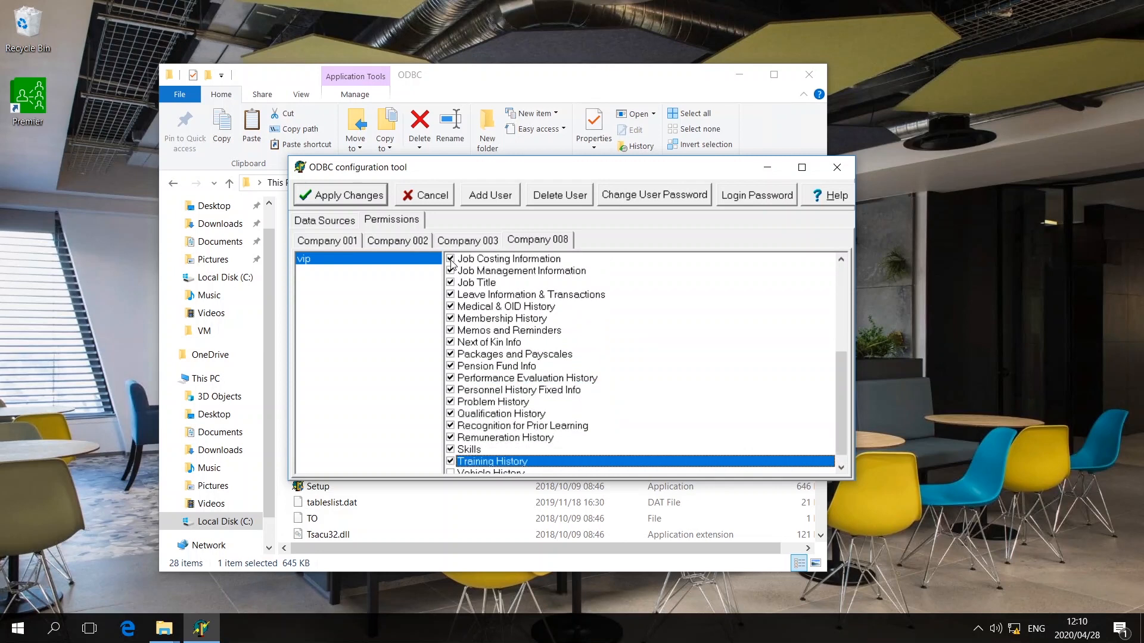
pyautogui.press('Down')
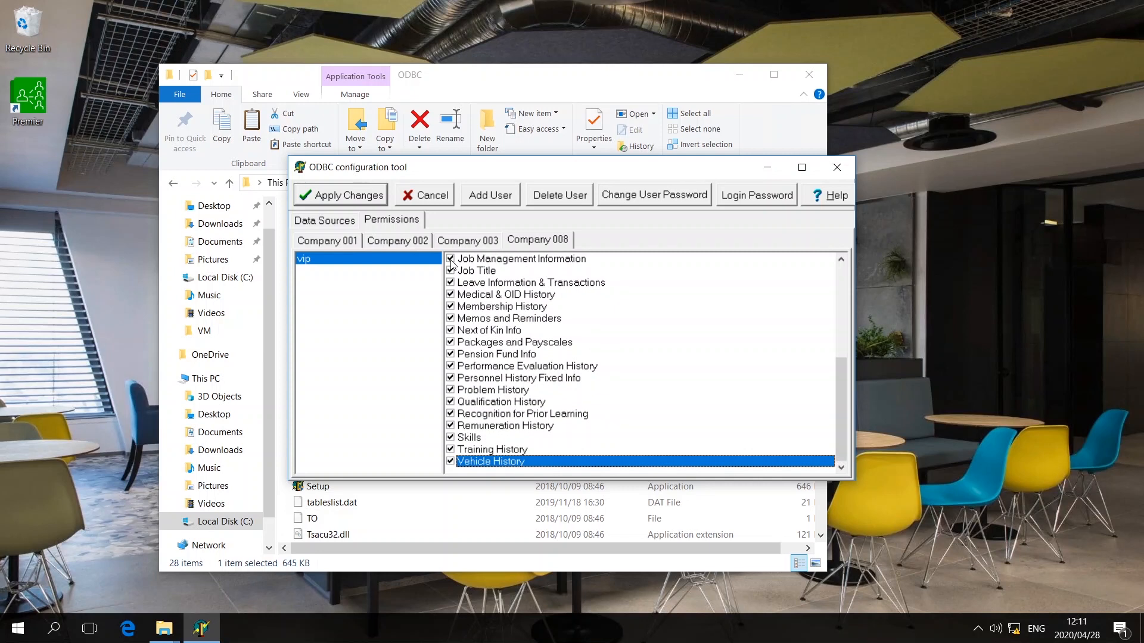
# - Run Apply Changes so vip's company and table permissions are written to the company files
pyautogui.click(342, 199)
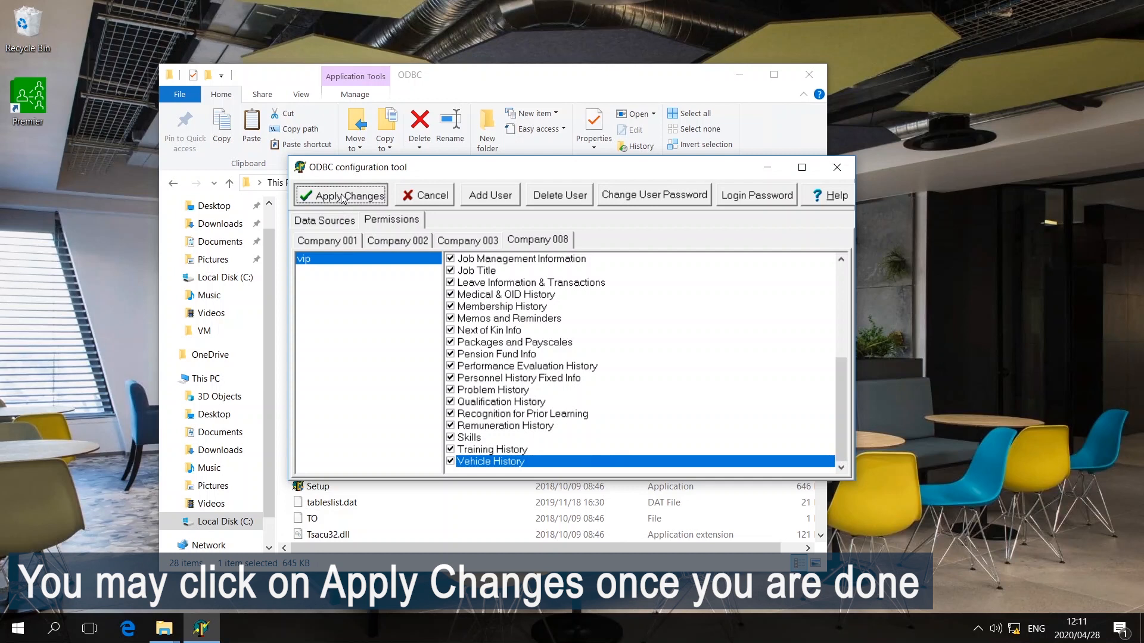
pyautogui.click(342, 199)
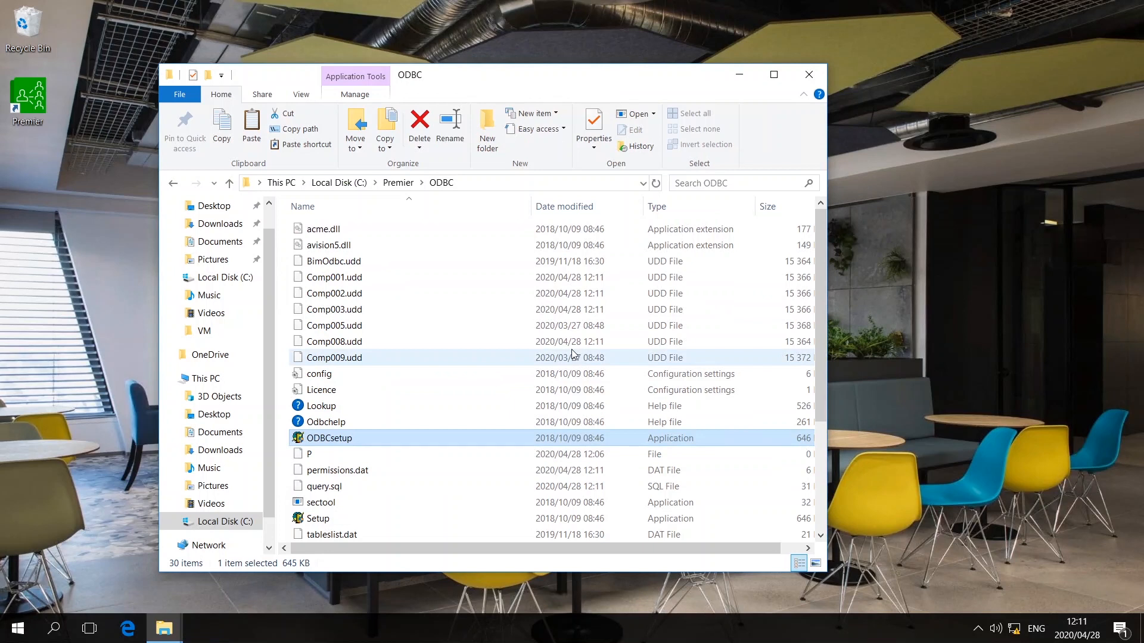
# - Close the ODBC folder window and clear the desktop icon selection
pyautogui.click(815, 78)
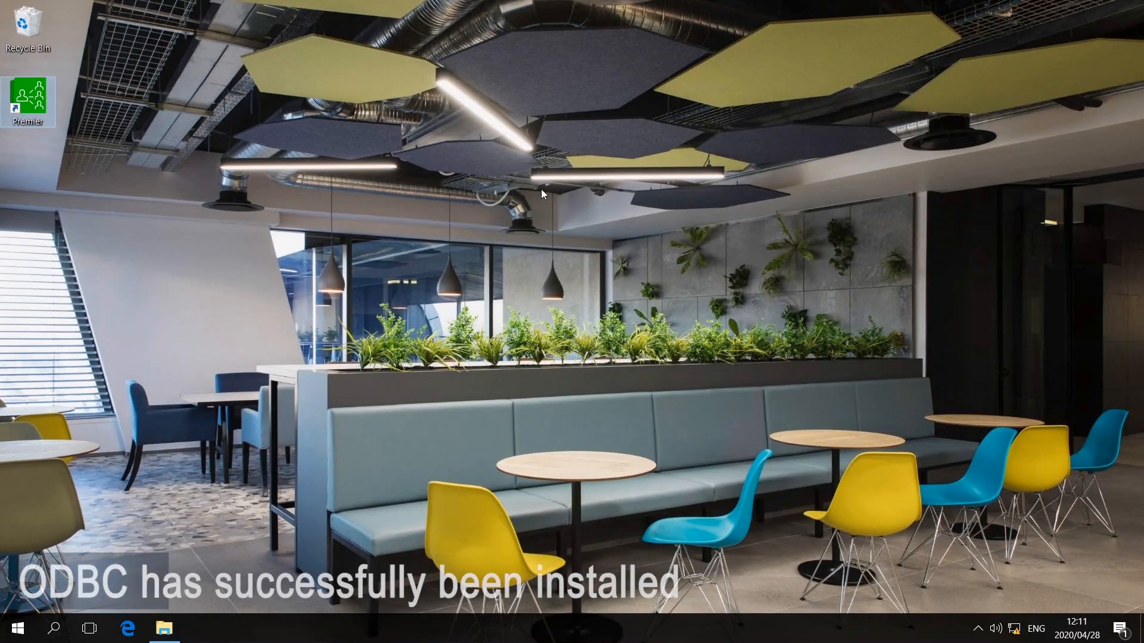
pyautogui.click(552, 284)
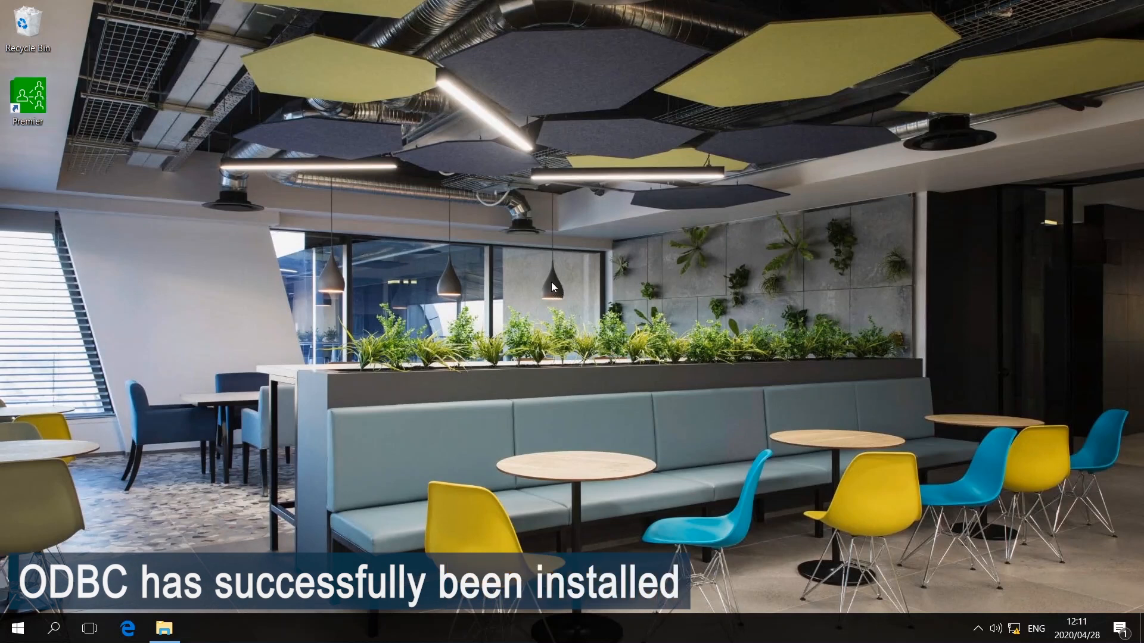